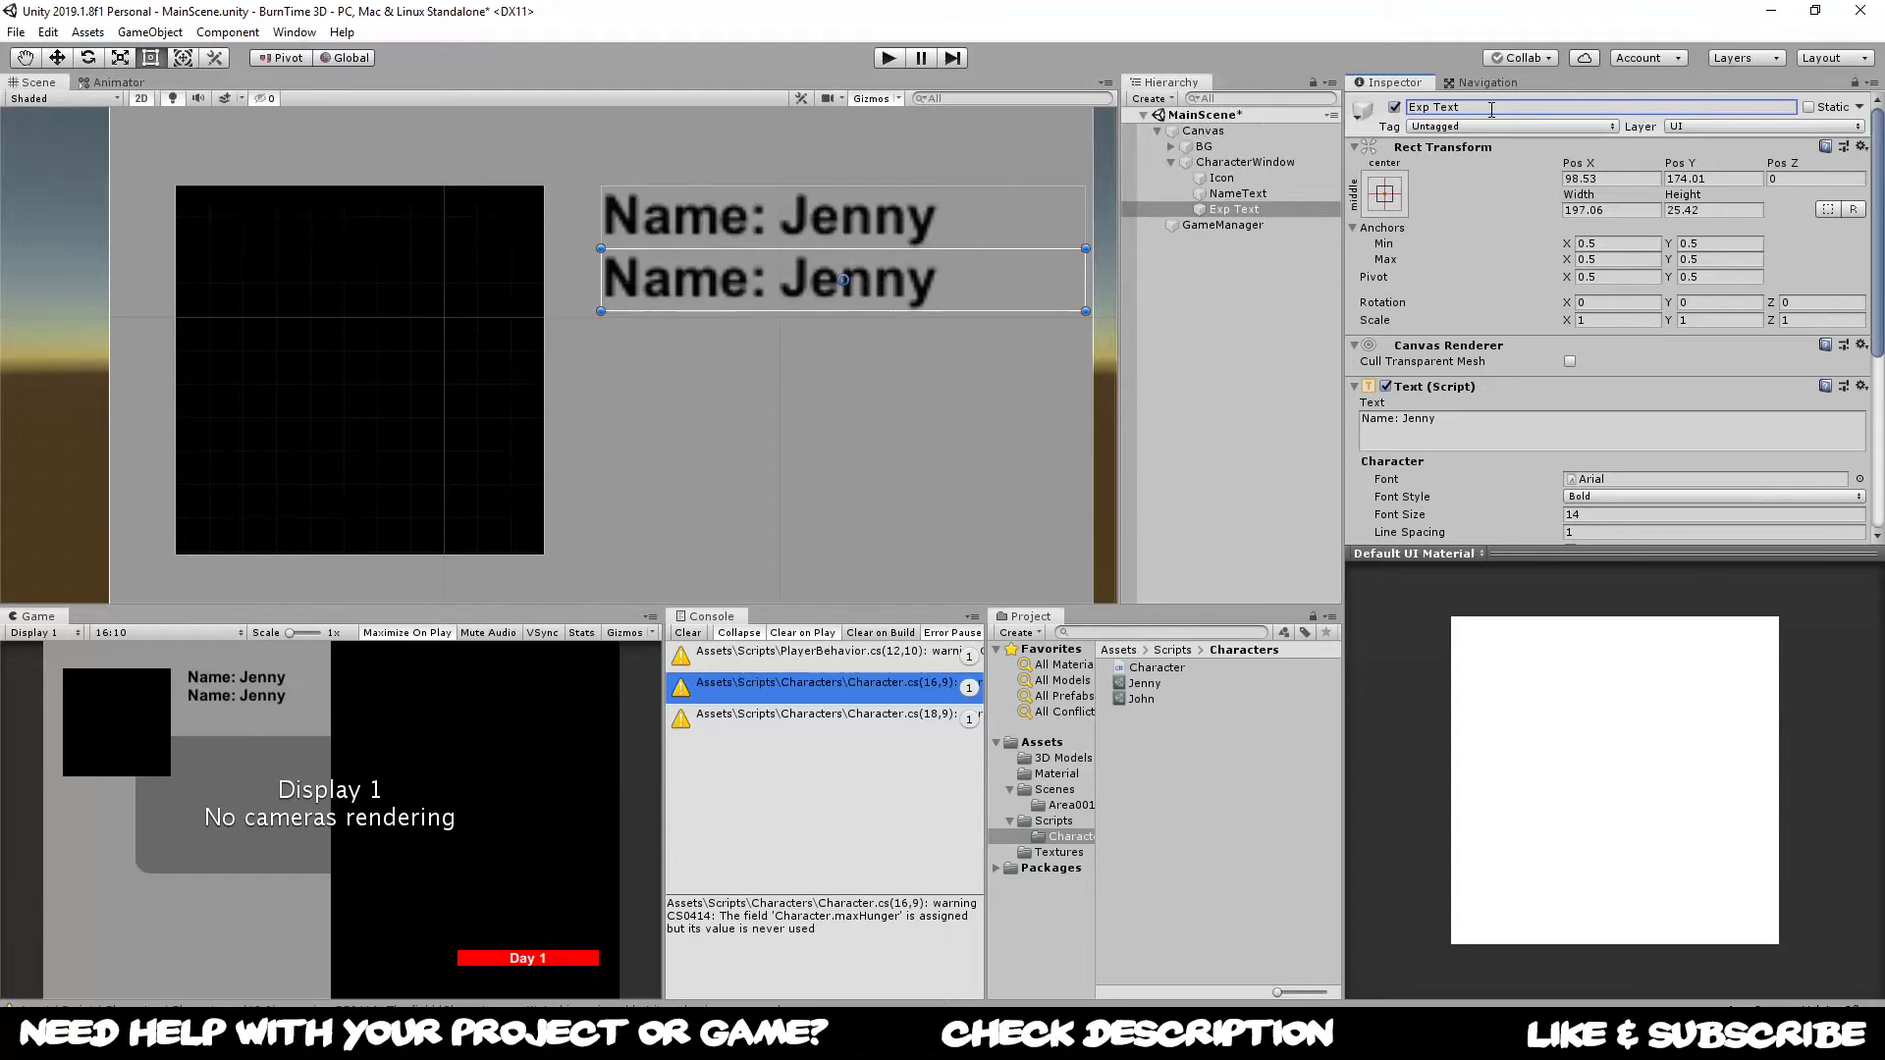
# Step: Set the displayed text of the Exp Text object to "Exp: 0%"
pyautogui.click(1464, 421)
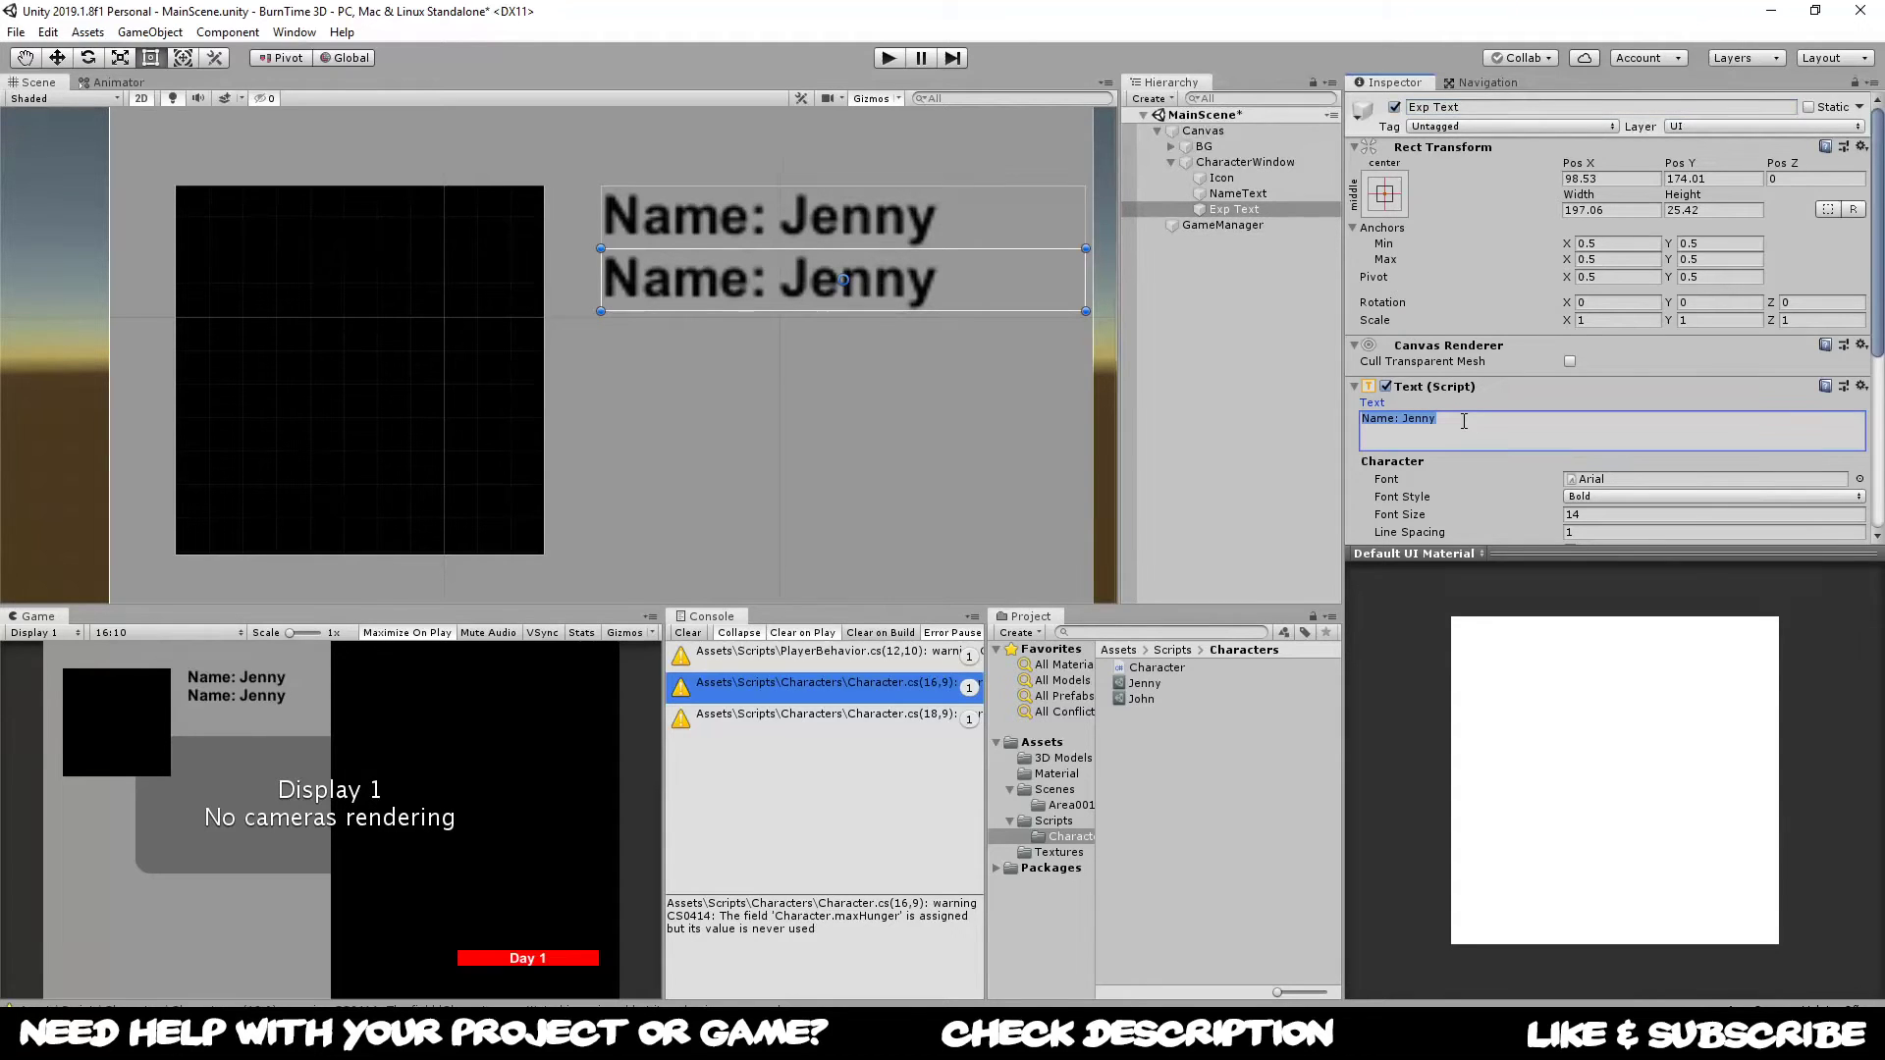
pyautogui.write('00%')
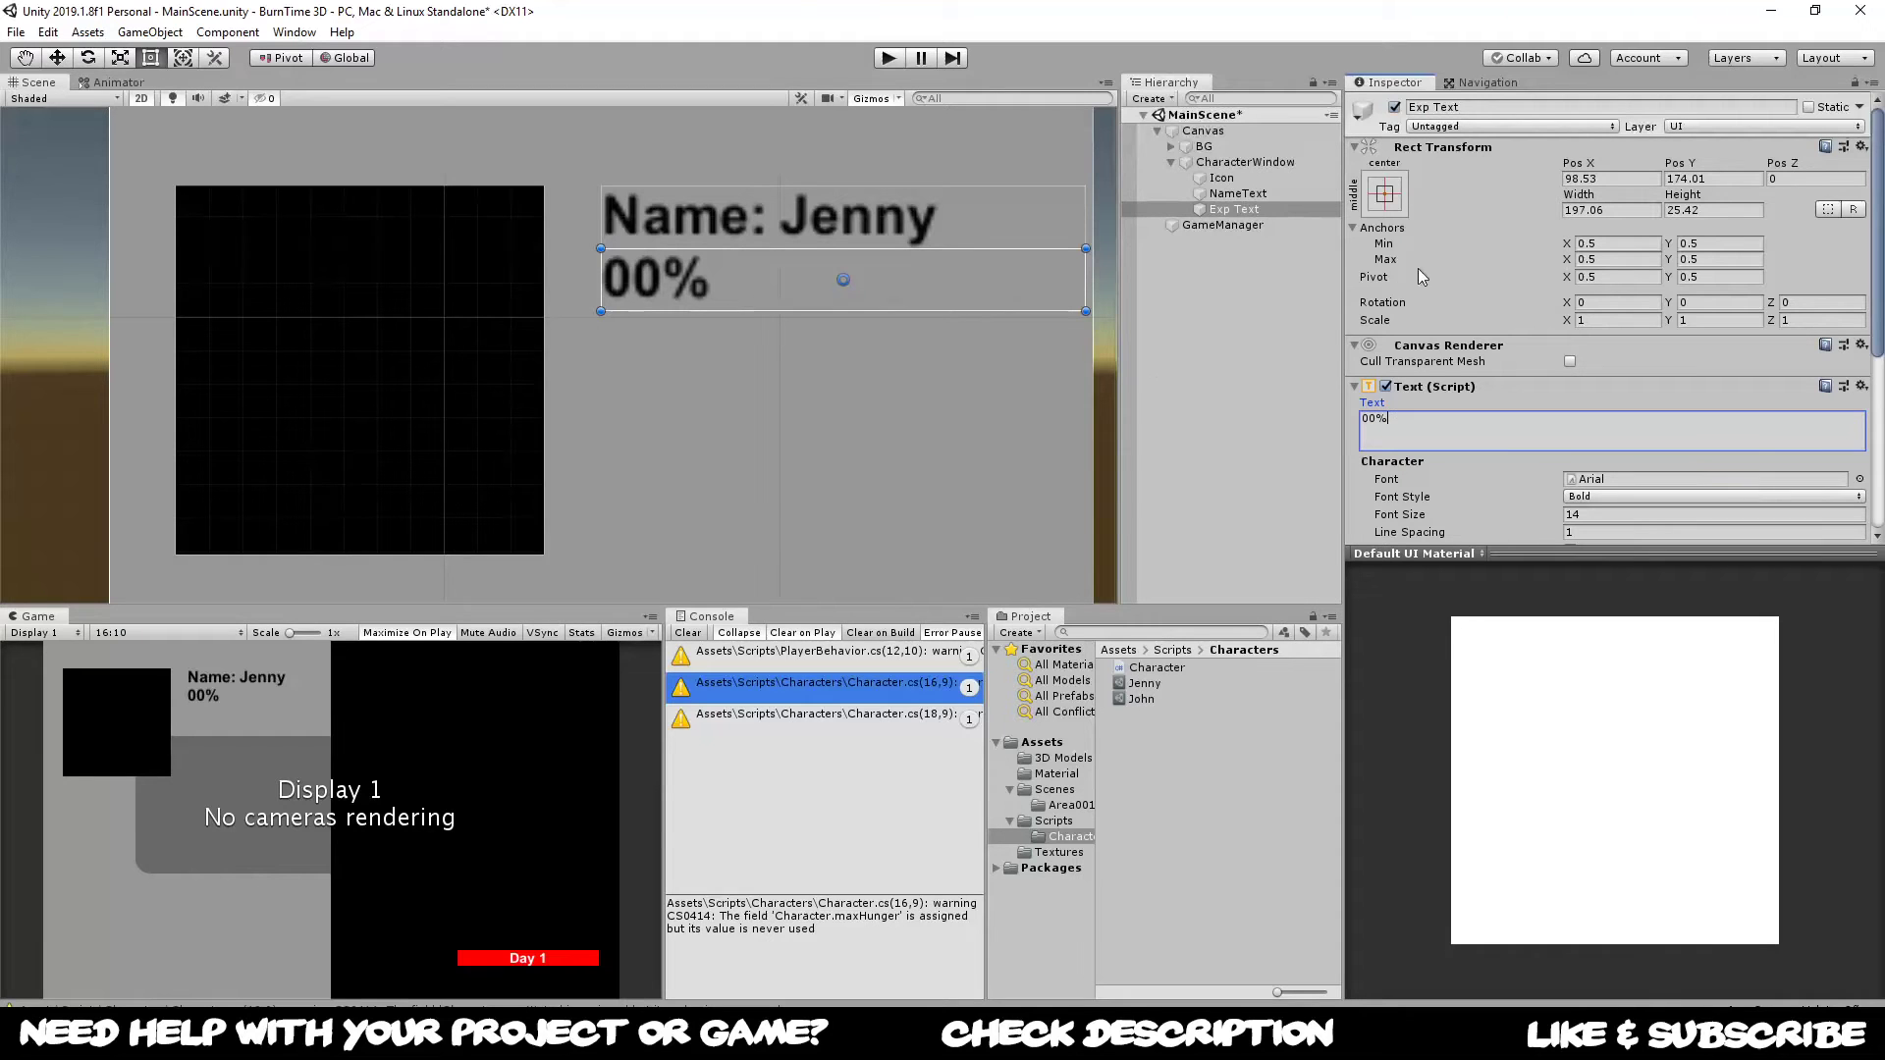
pyautogui.click(1367, 420)
pyautogui.press('BackSpace')
pyautogui.write('Exp:')
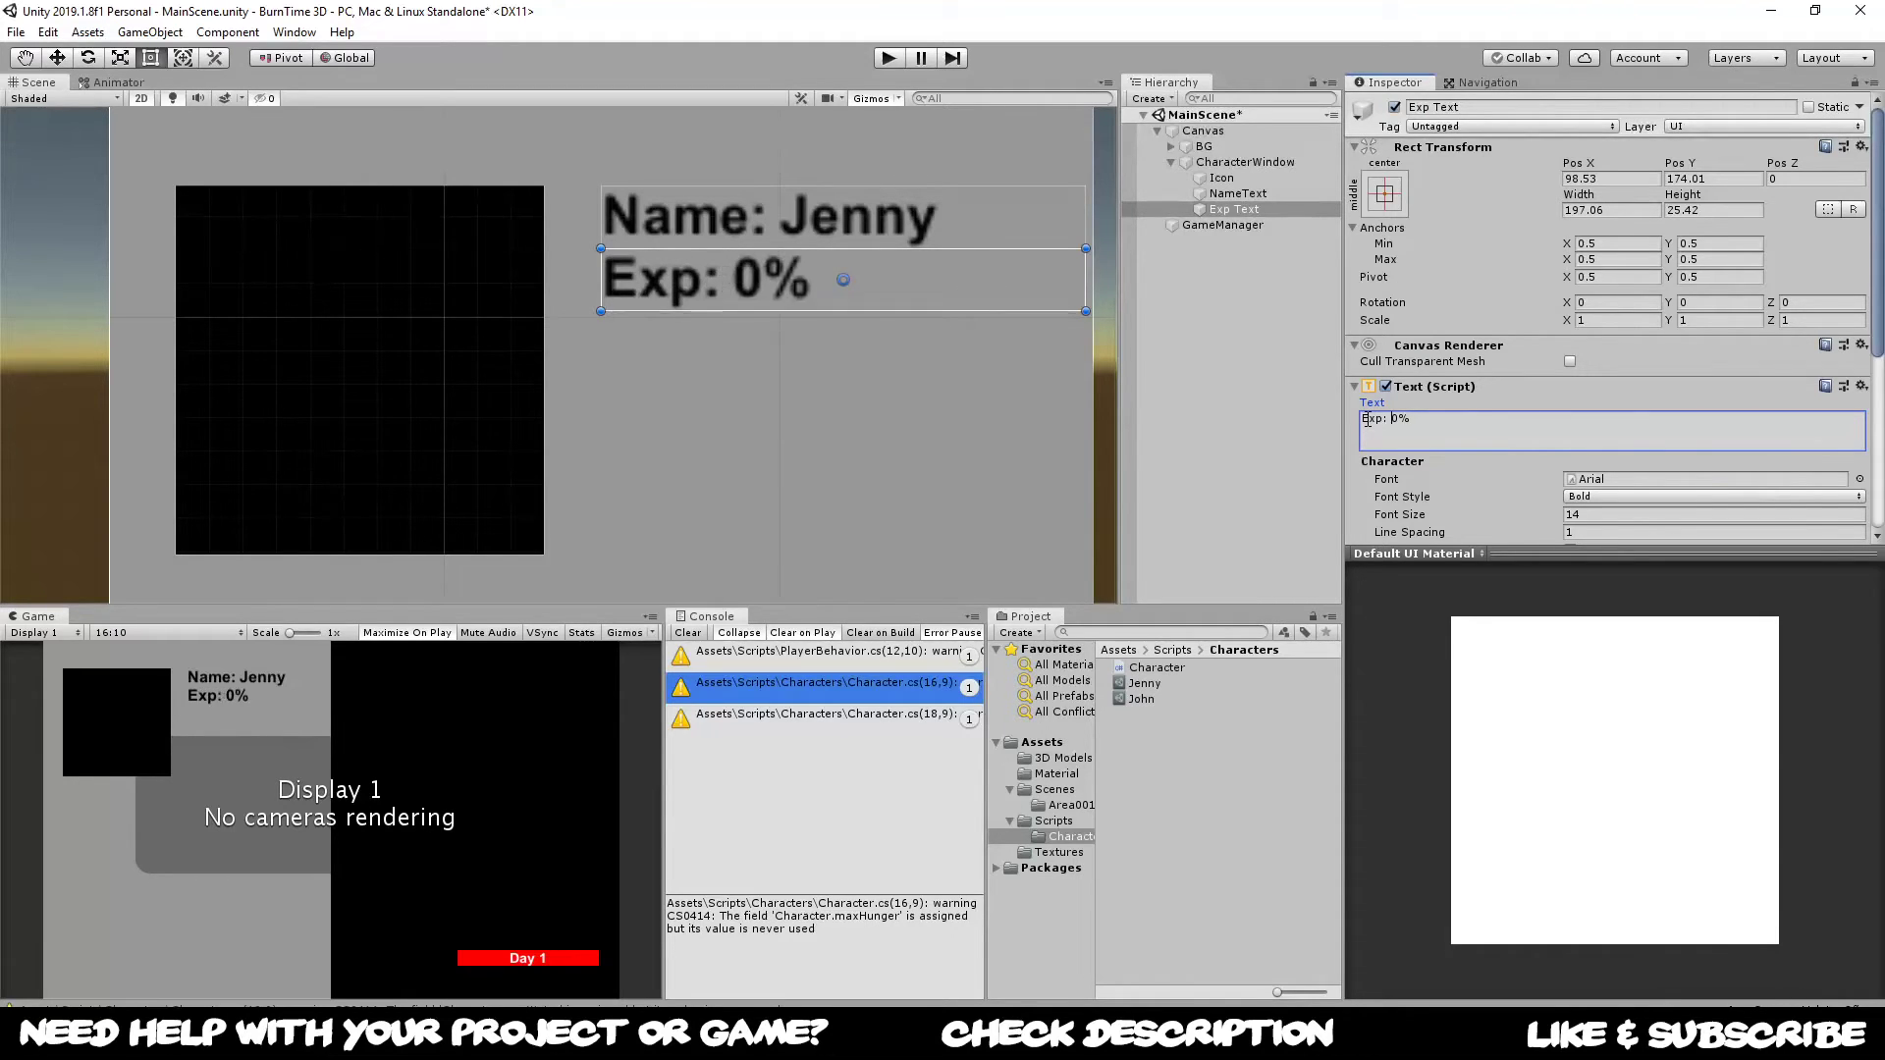
pyautogui.click(758, 296)
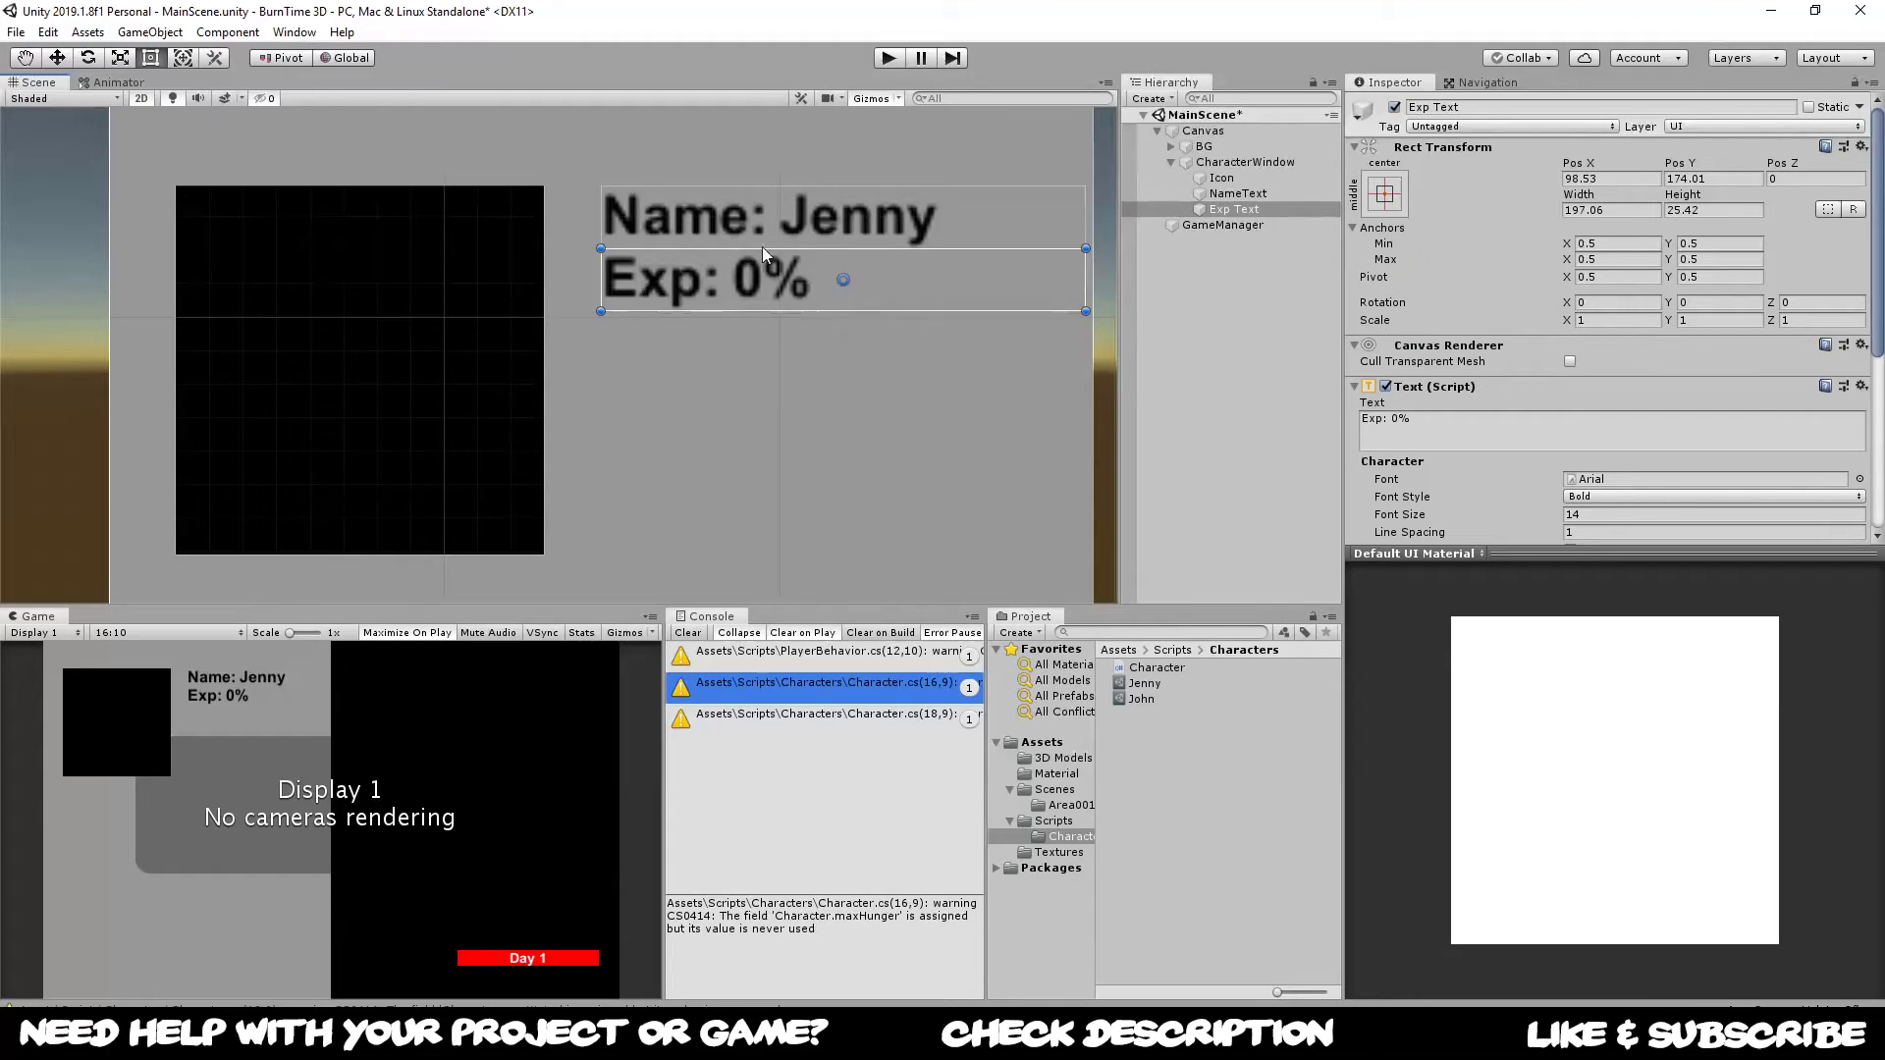
# Step: Duplicate the Exp Text object and place the copy directly below the original
pyautogui.scroll(-1, 770, 292)
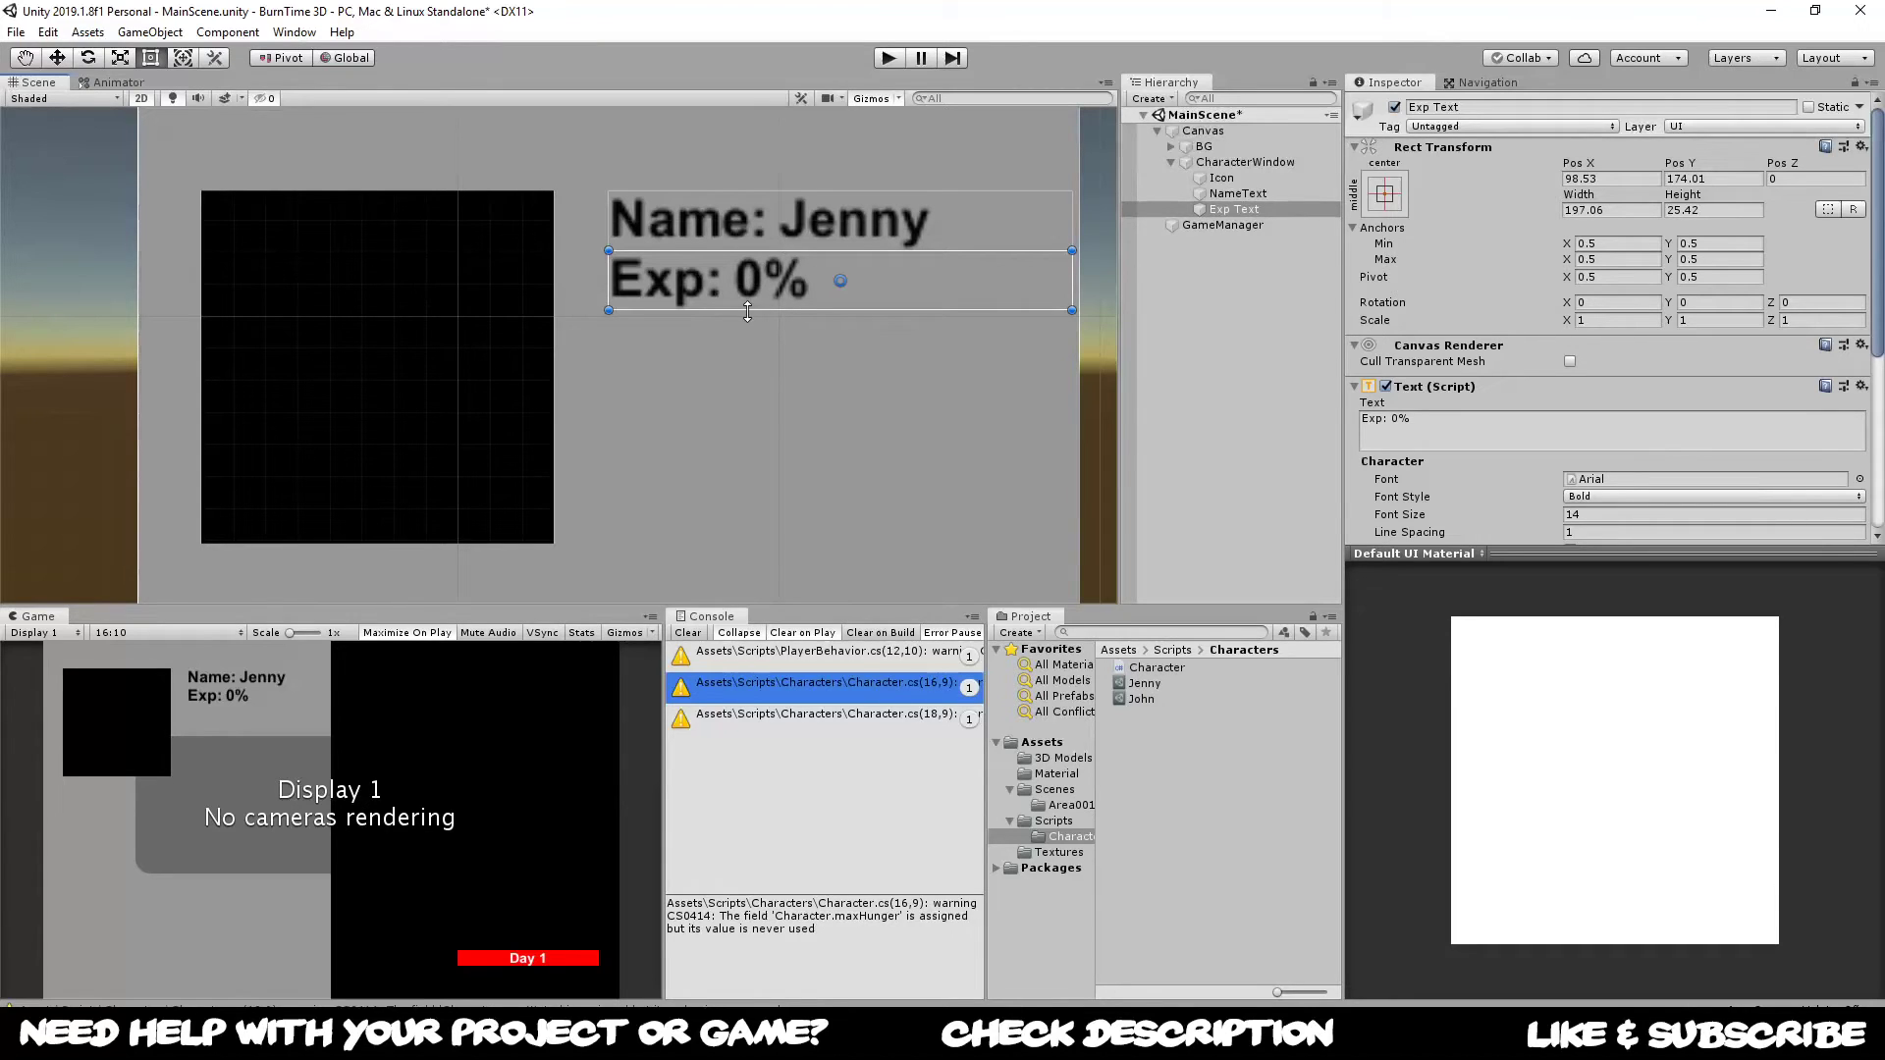
pyautogui.click(1205, 251)
pyautogui.click(1217, 209)
pyautogui.hotkey('ctrl', 'd')
pyautogui.moveTo(663, 293); pyautogui.dragTo(666, 355)
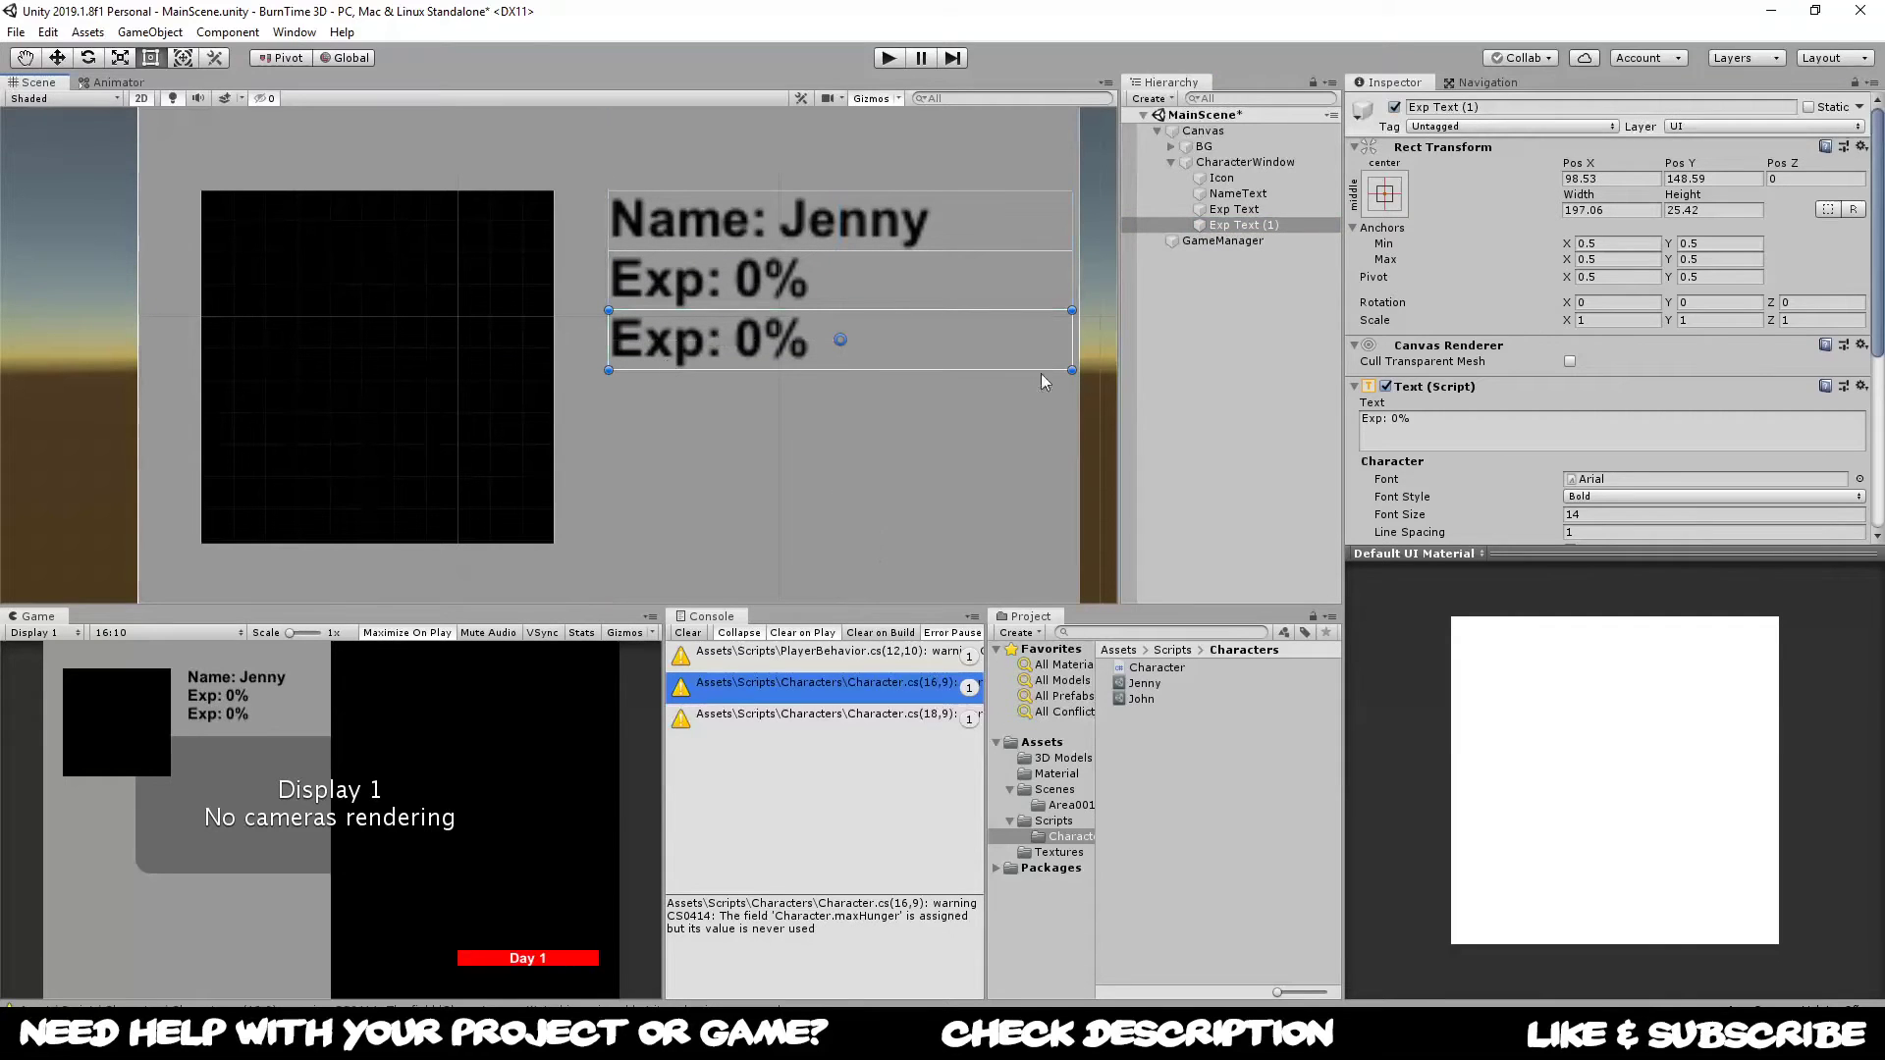
# Step: Set the displayed text of the Exp Text copy to "Vitality: 0%"
pyautogui.click(1432, 419)
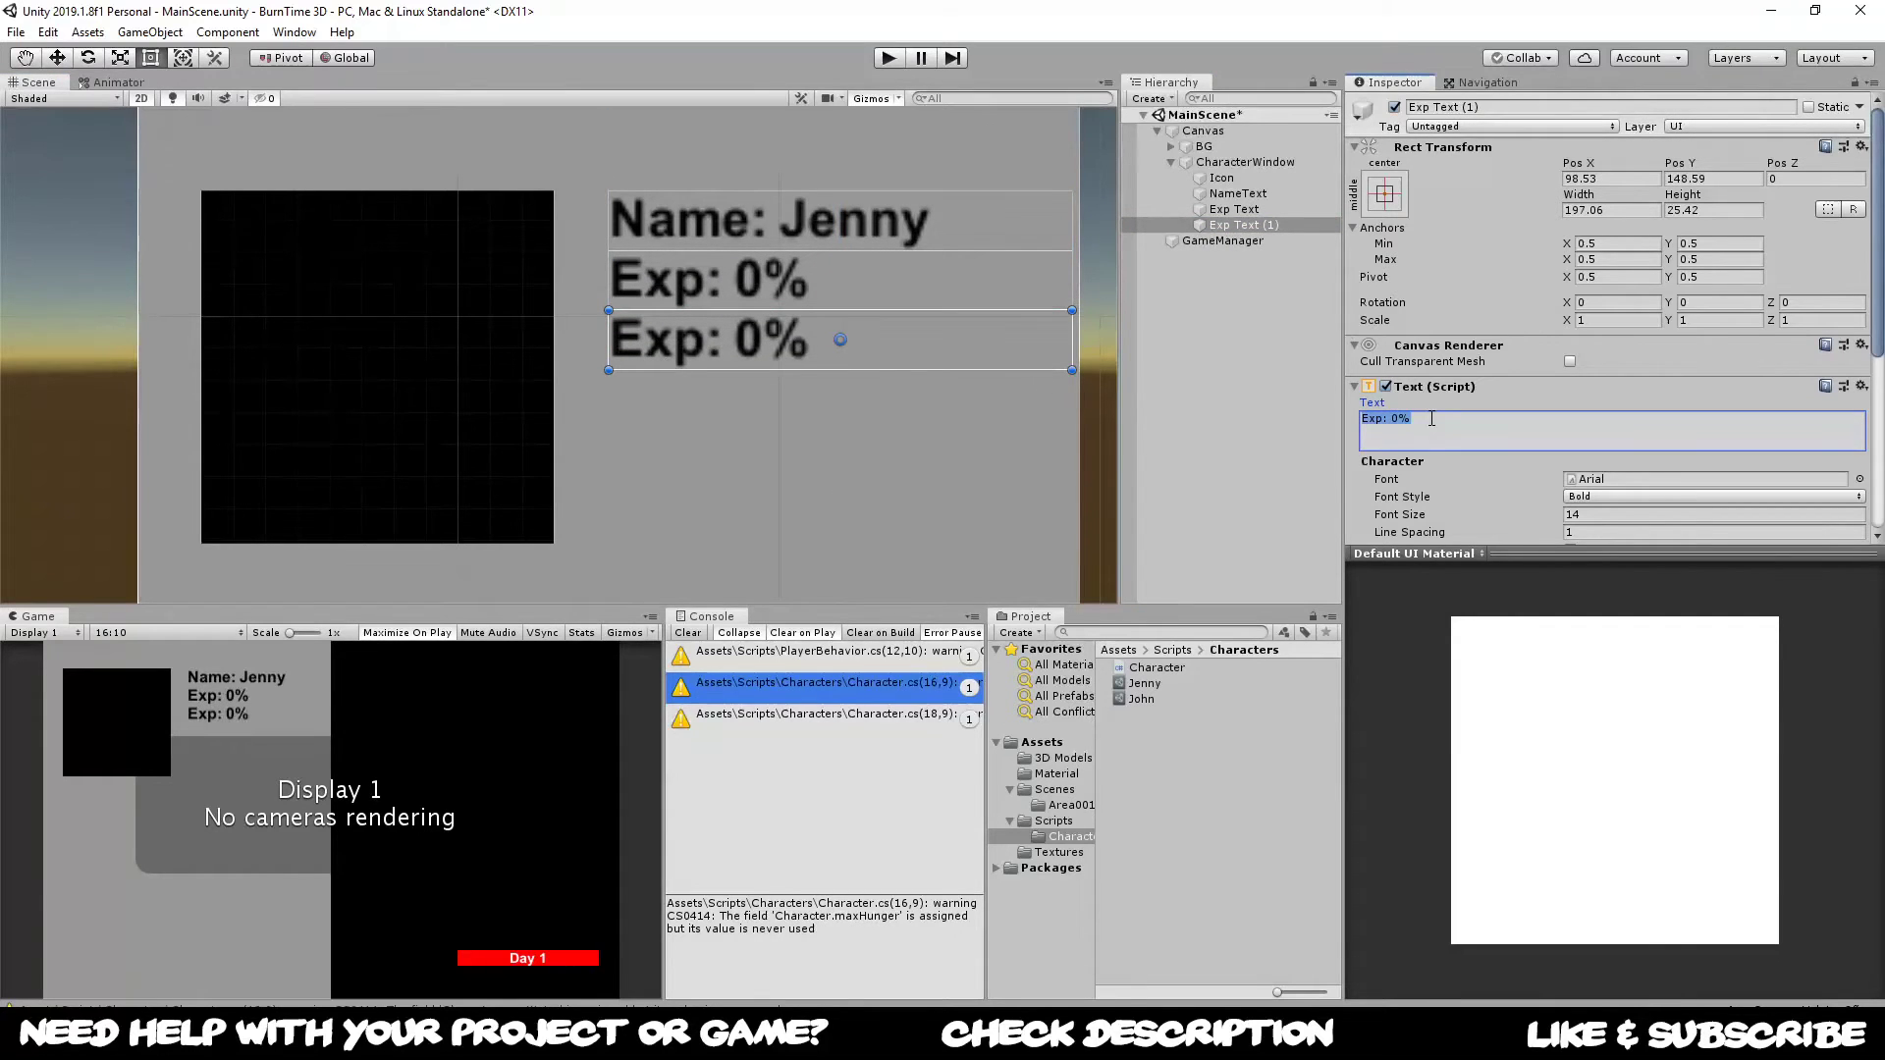
pyautogui.write('Vit')
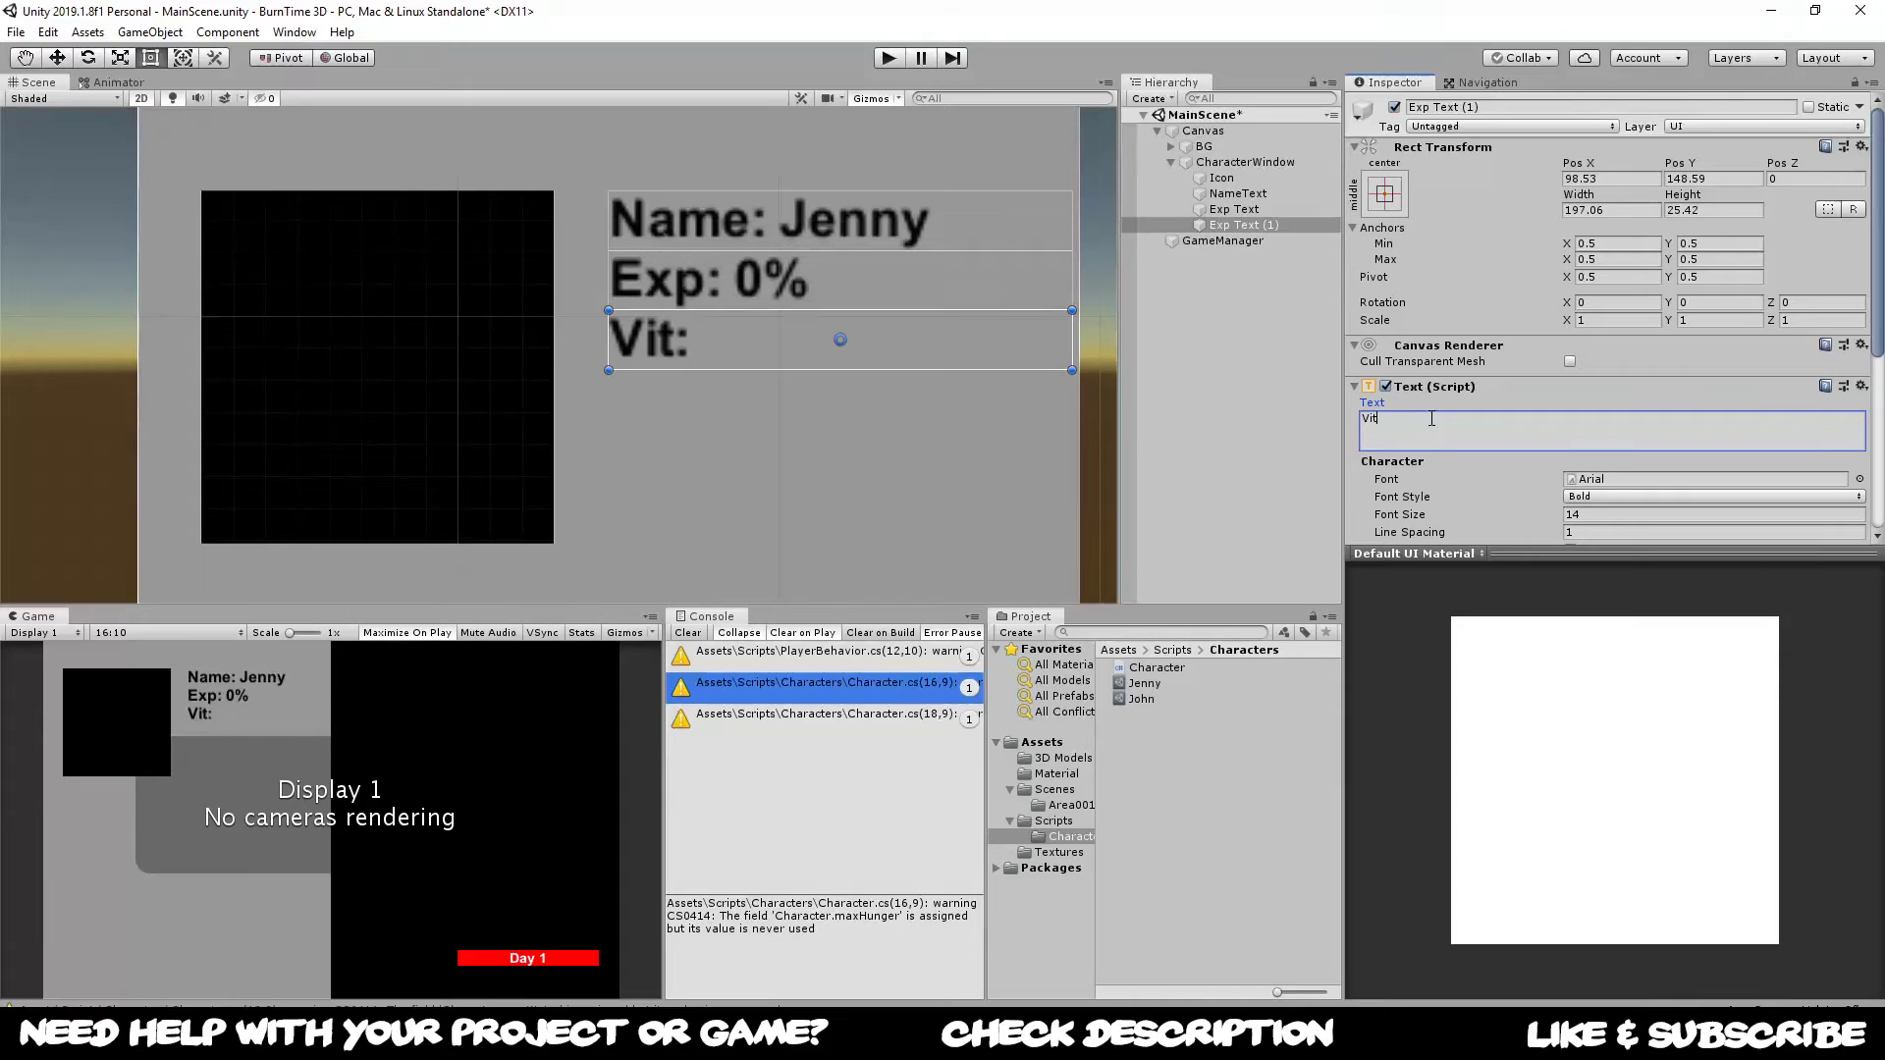
pyautogui.write(':')
pyautogui.press('BackSpace')
pyautogui.write('ality:')
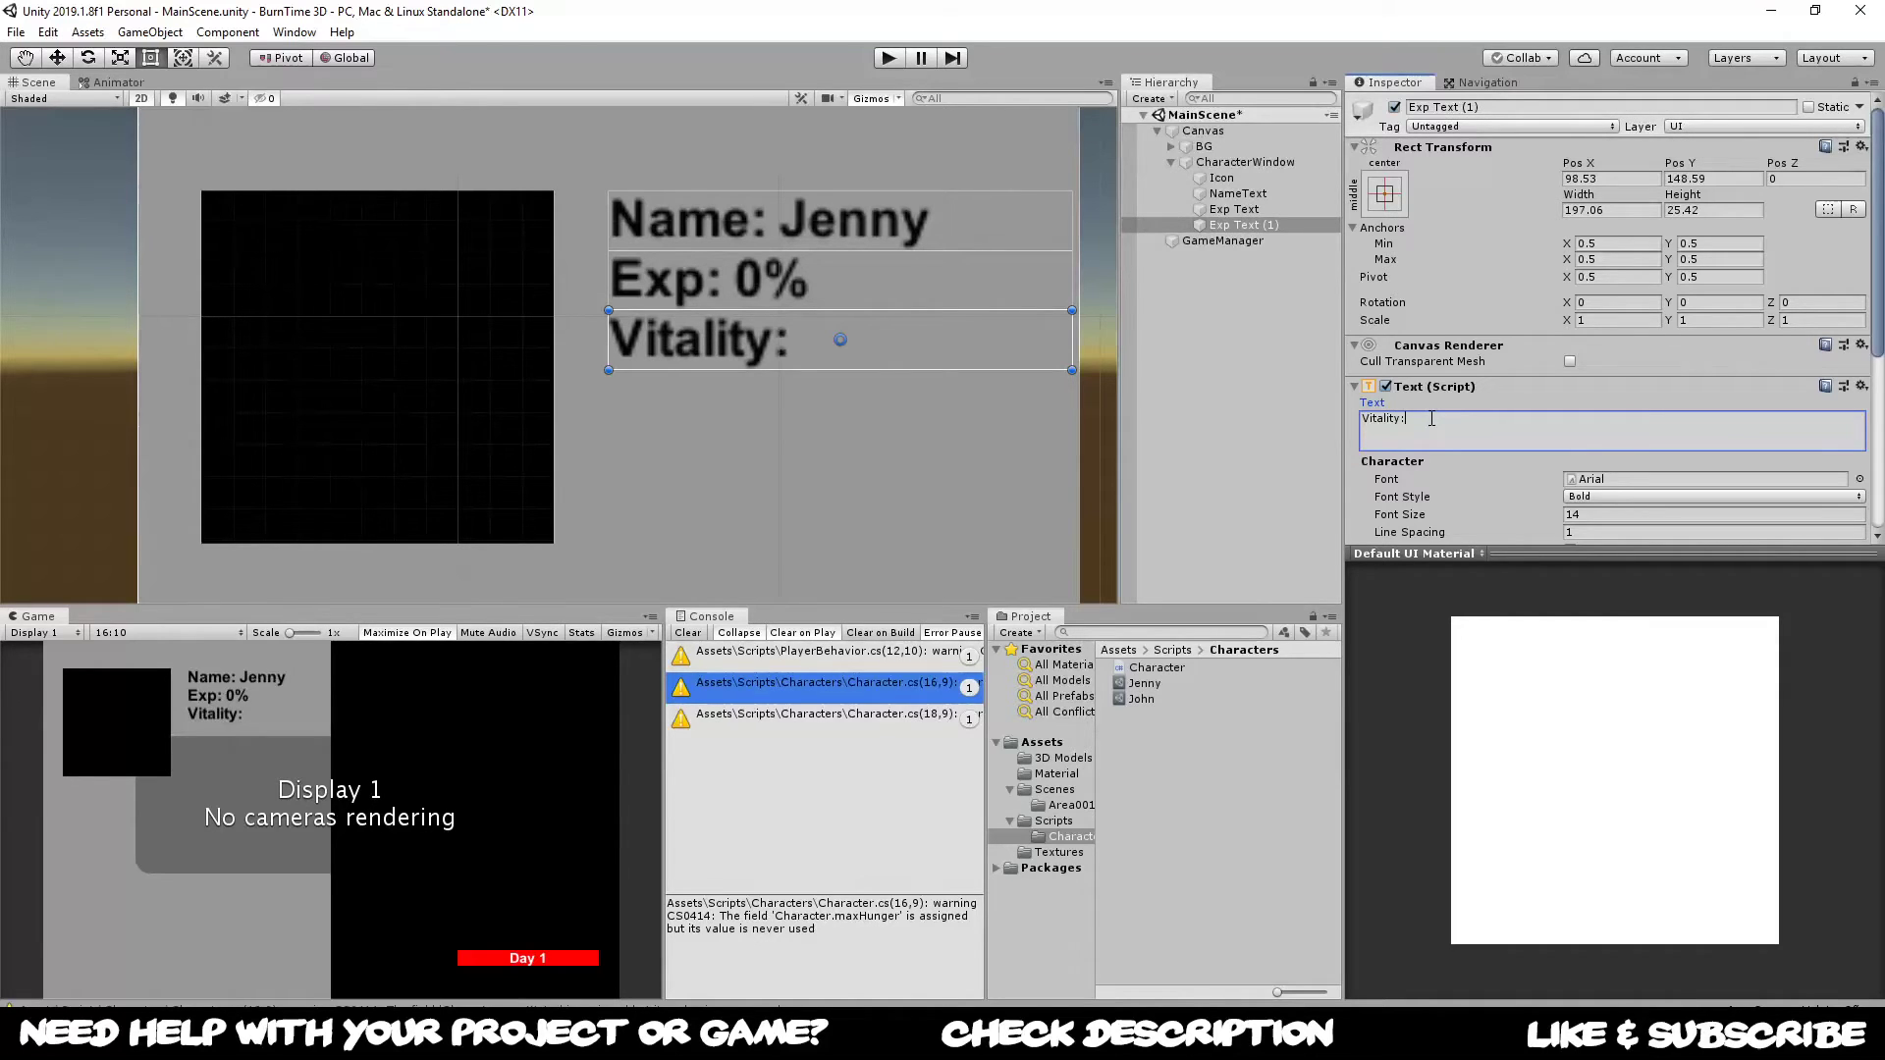
pyautogui.write(' 0%')
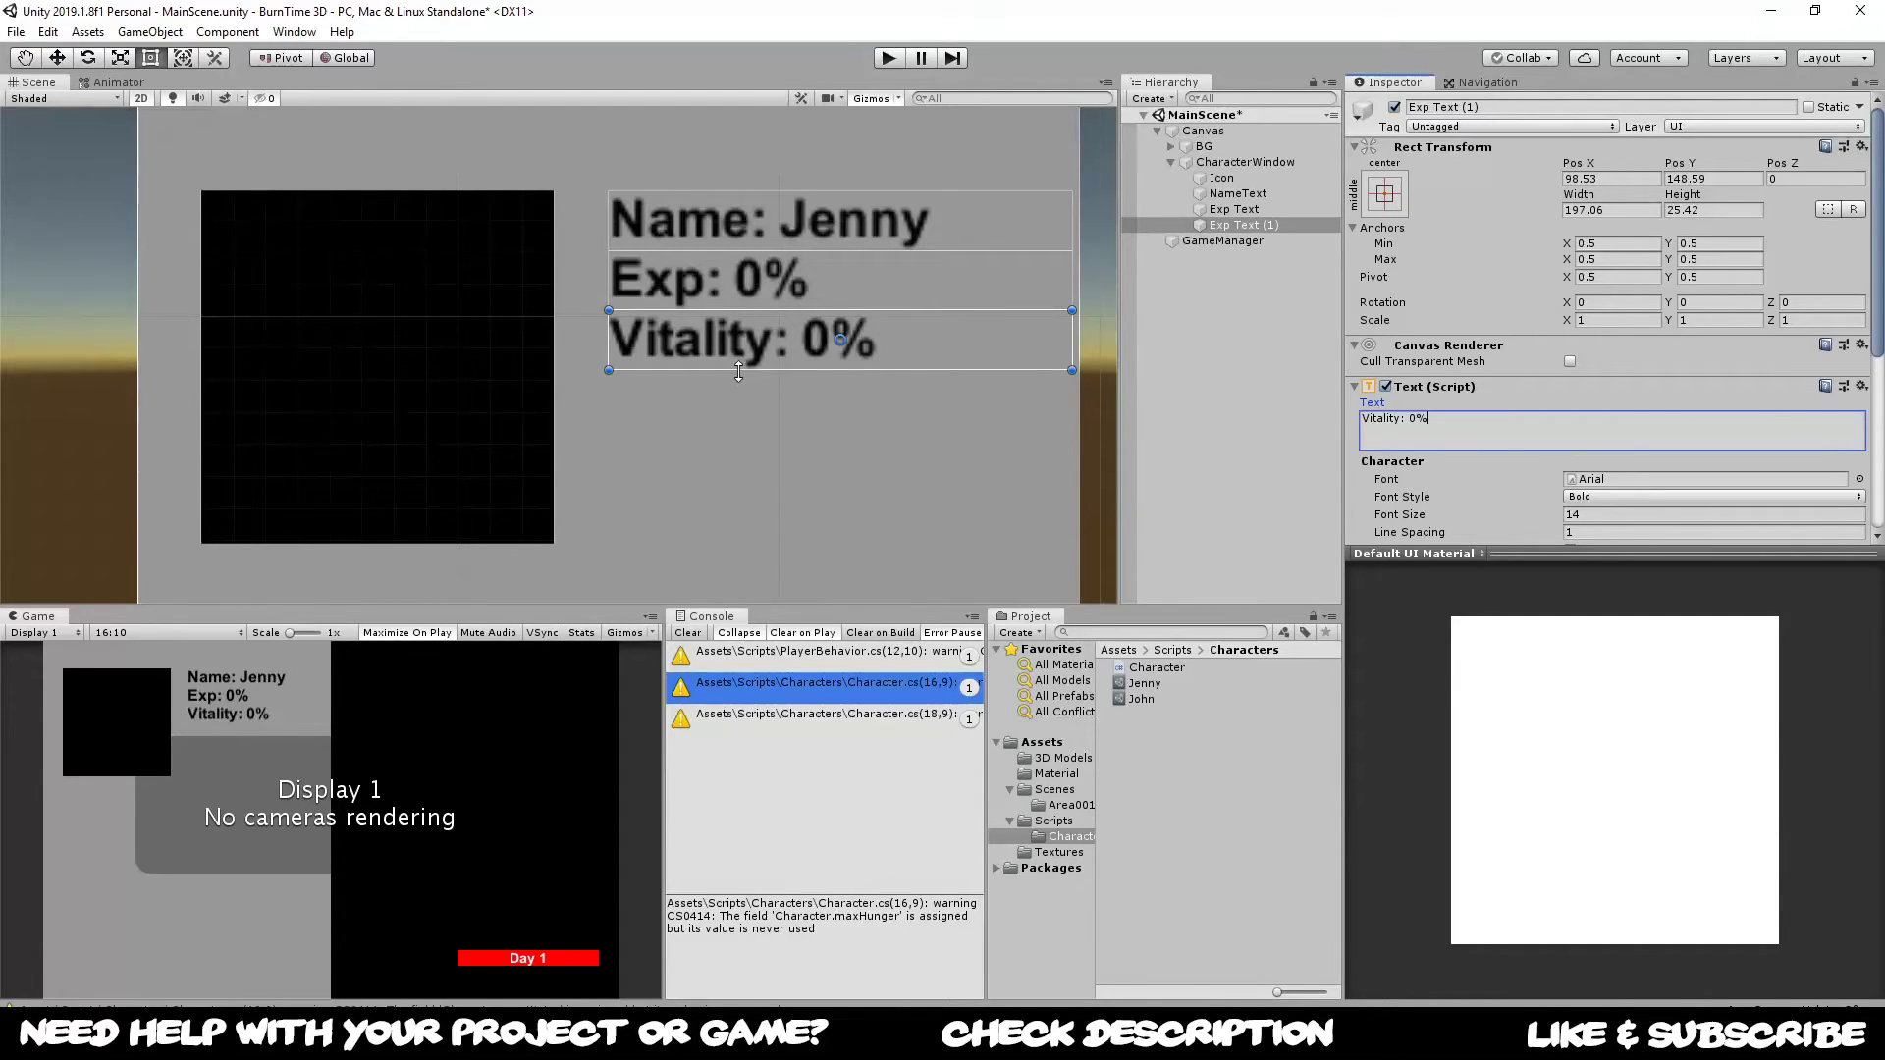
pyautogui.click(813, 398)
# Step: Duplicate the Vitality line and place the copy directly beneath it
pyautogui.click(709, 347)
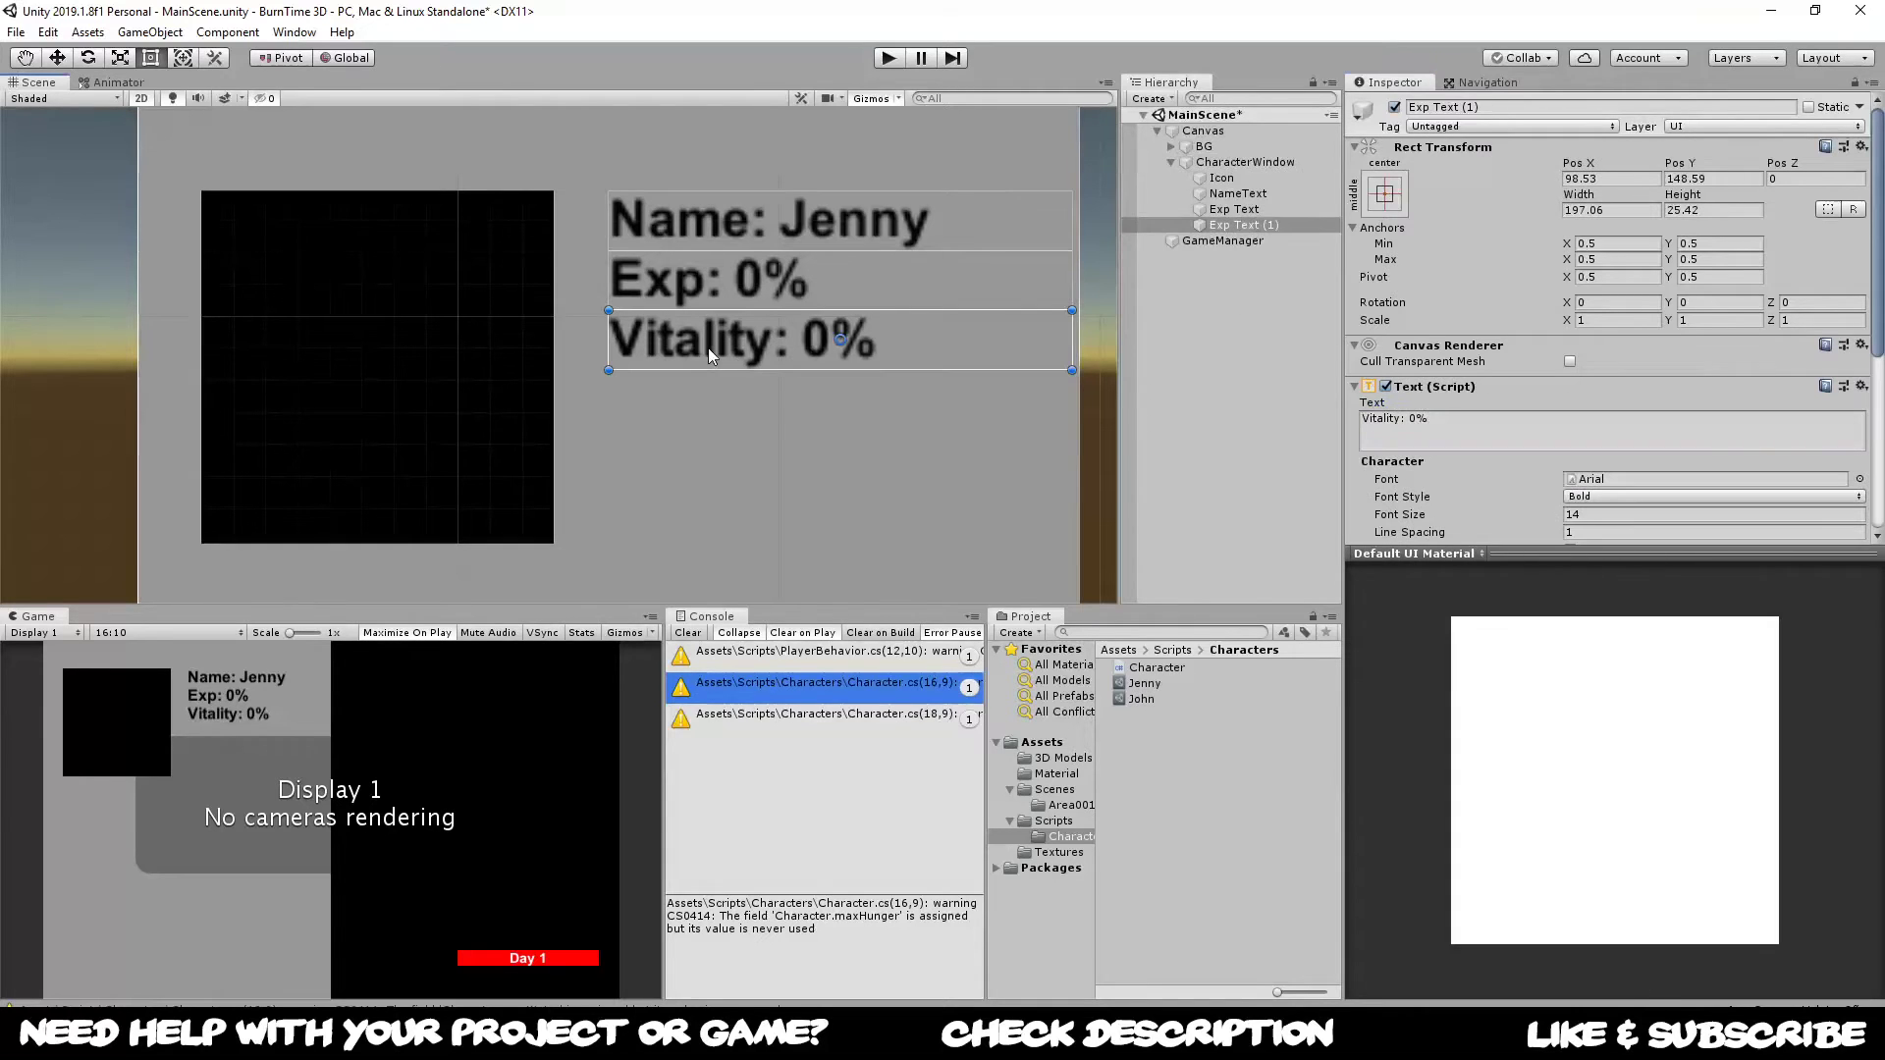
pyautogui.hotkey('ctrl', 'd')
pyautogui.moveTo(709, 350); pyautogui.dragTo(701, 400)
# Step: Set the displayed text of the copy below the Vitality line to "Hunger: 5 Days"
pyautogui.click(1443, 418)
pyautogui.write('Hunge')
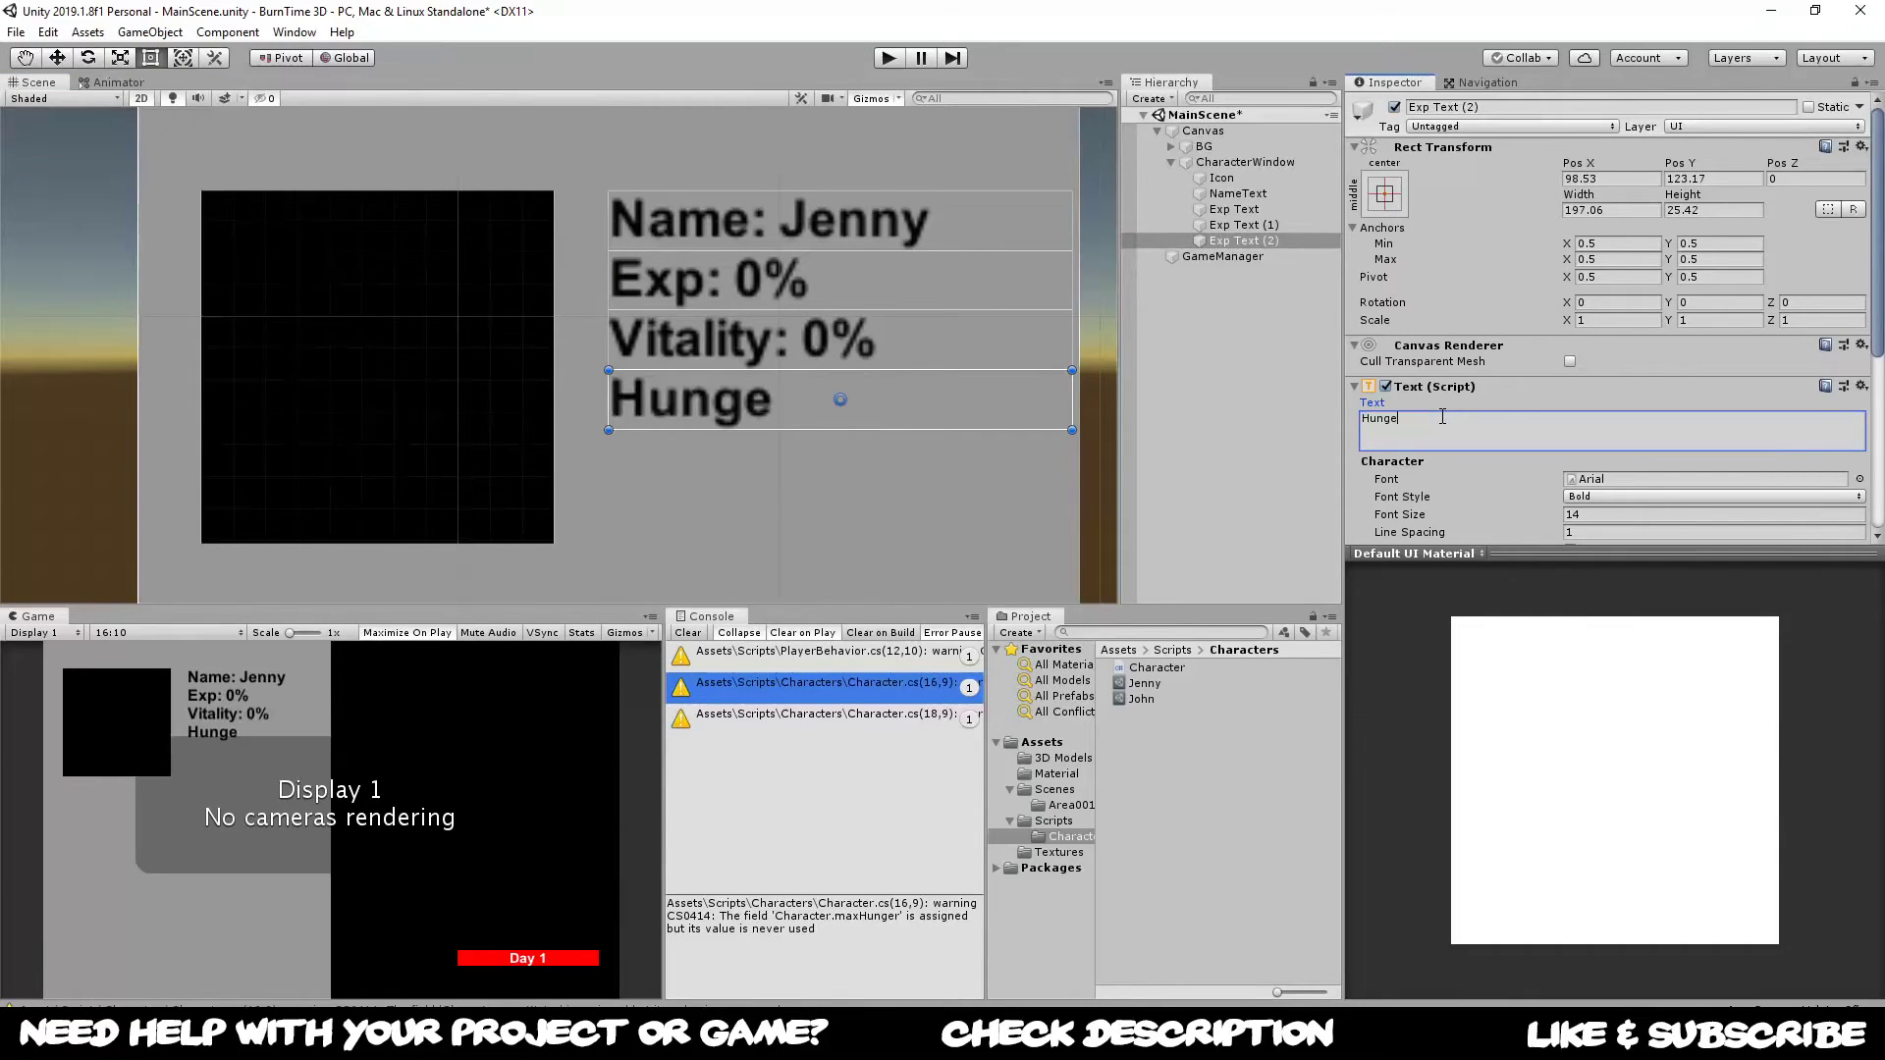
pyautogui.write('r: 5 days')
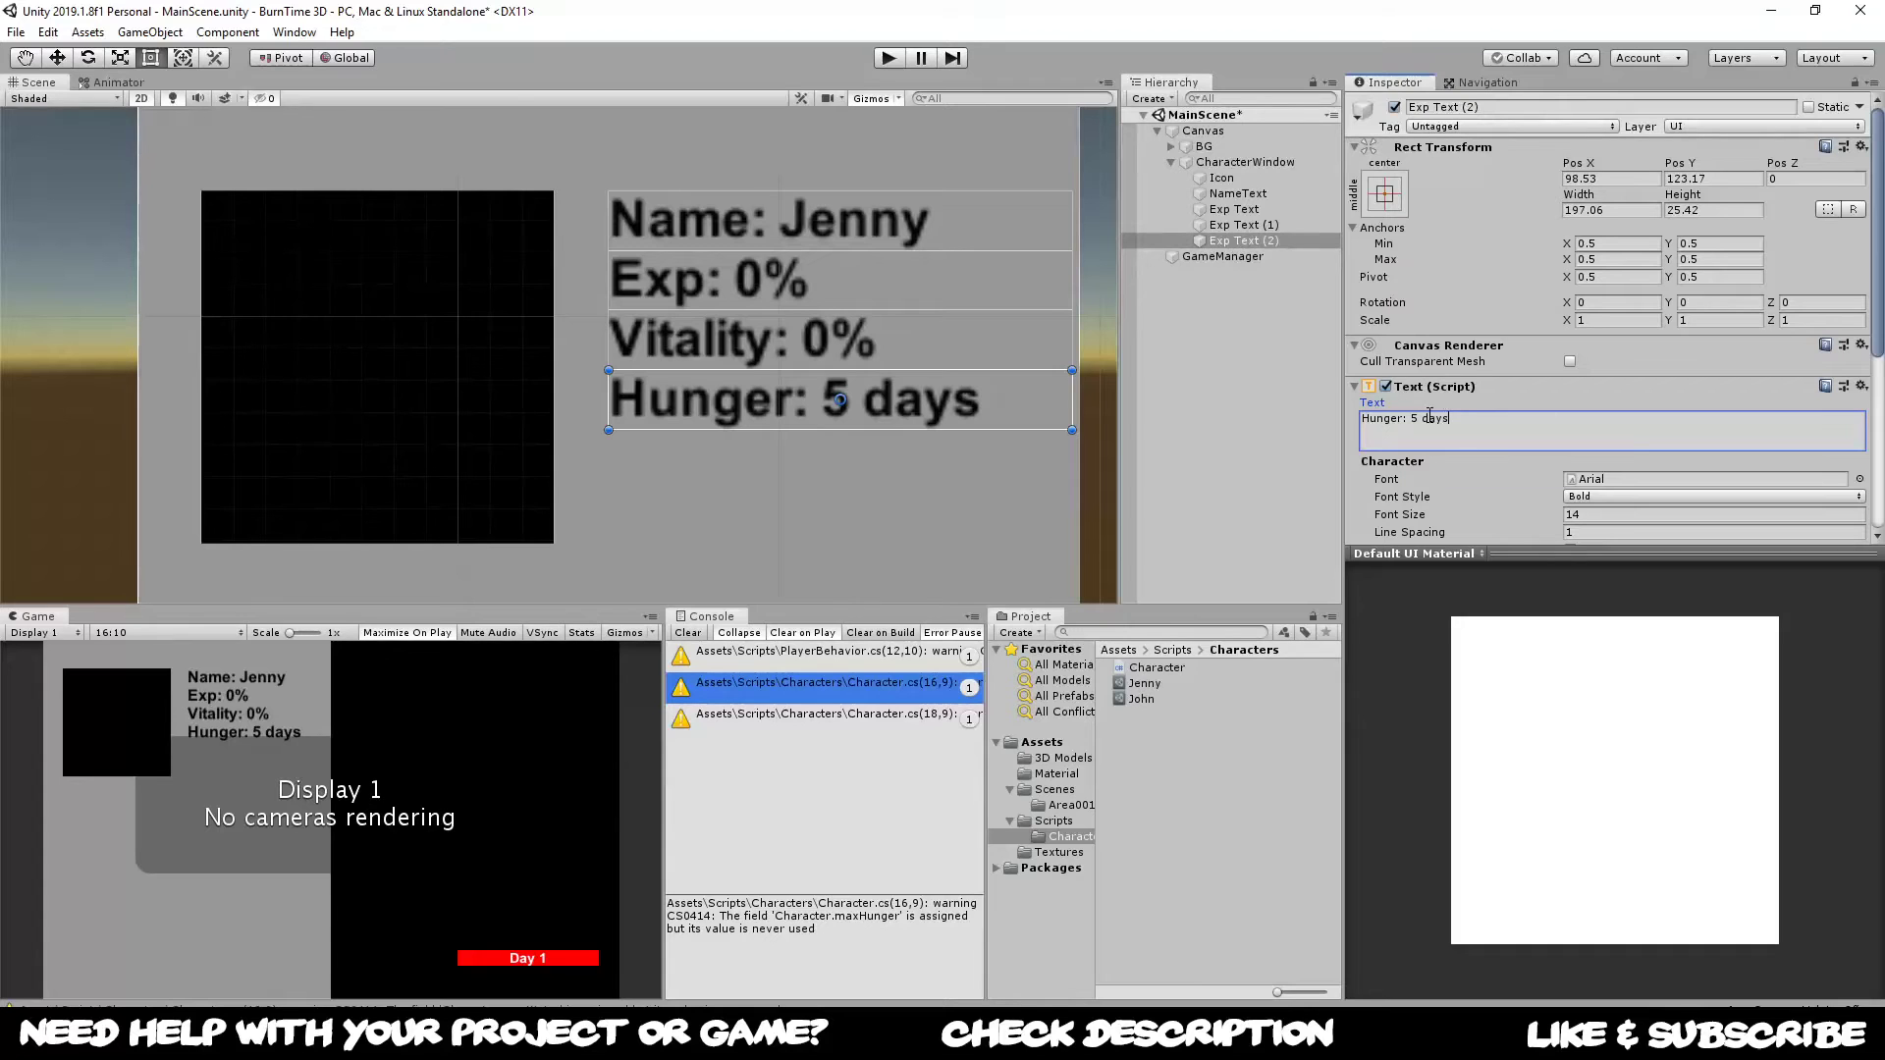
pyautogui.press('BackSpace')
pyautogui.write('D')
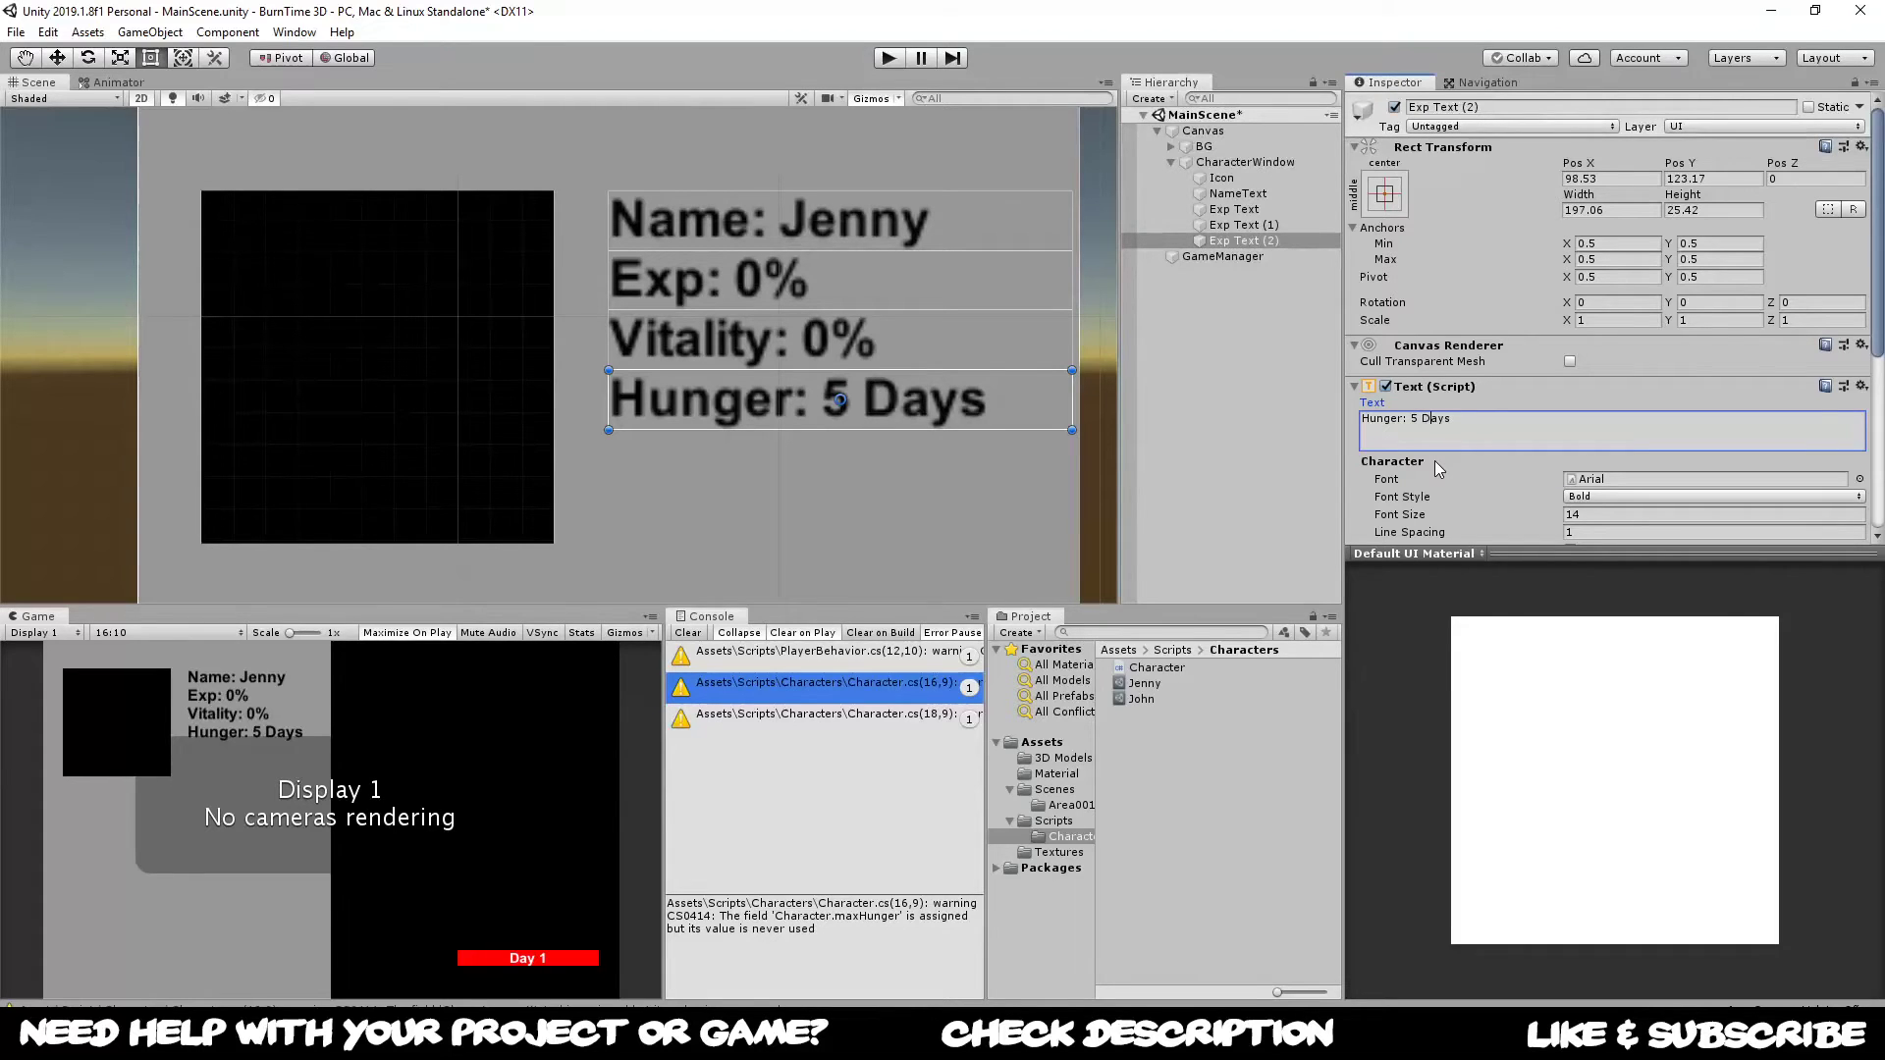
pyautogui.click(905, 403)
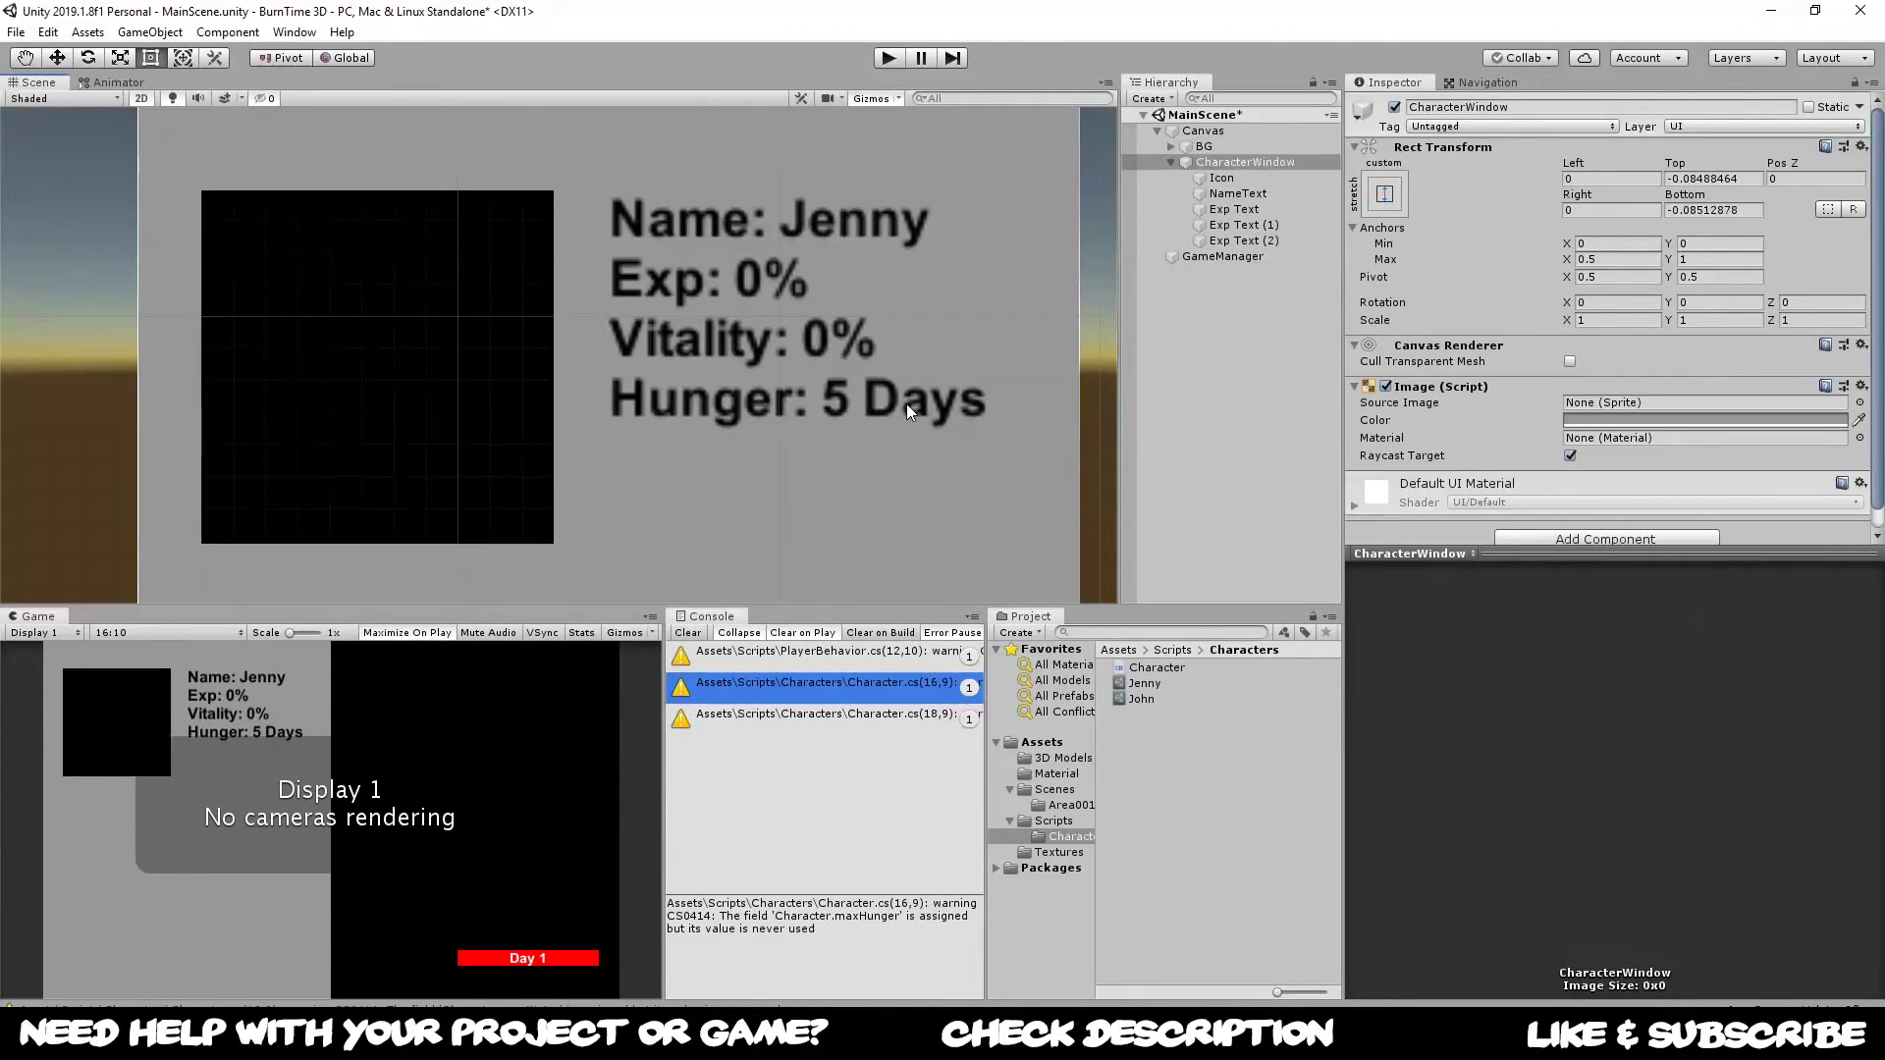
# Step: Duplicate the Hunger line and place the copy directly beneath it
pyautogui.click(729, 467)
pyautogui.click(721, 412)
pyautogui.moveTo(721, 404); pyautogui.dragTo(704, 463)
pyautogui.hotkey('ctrl', 'd')
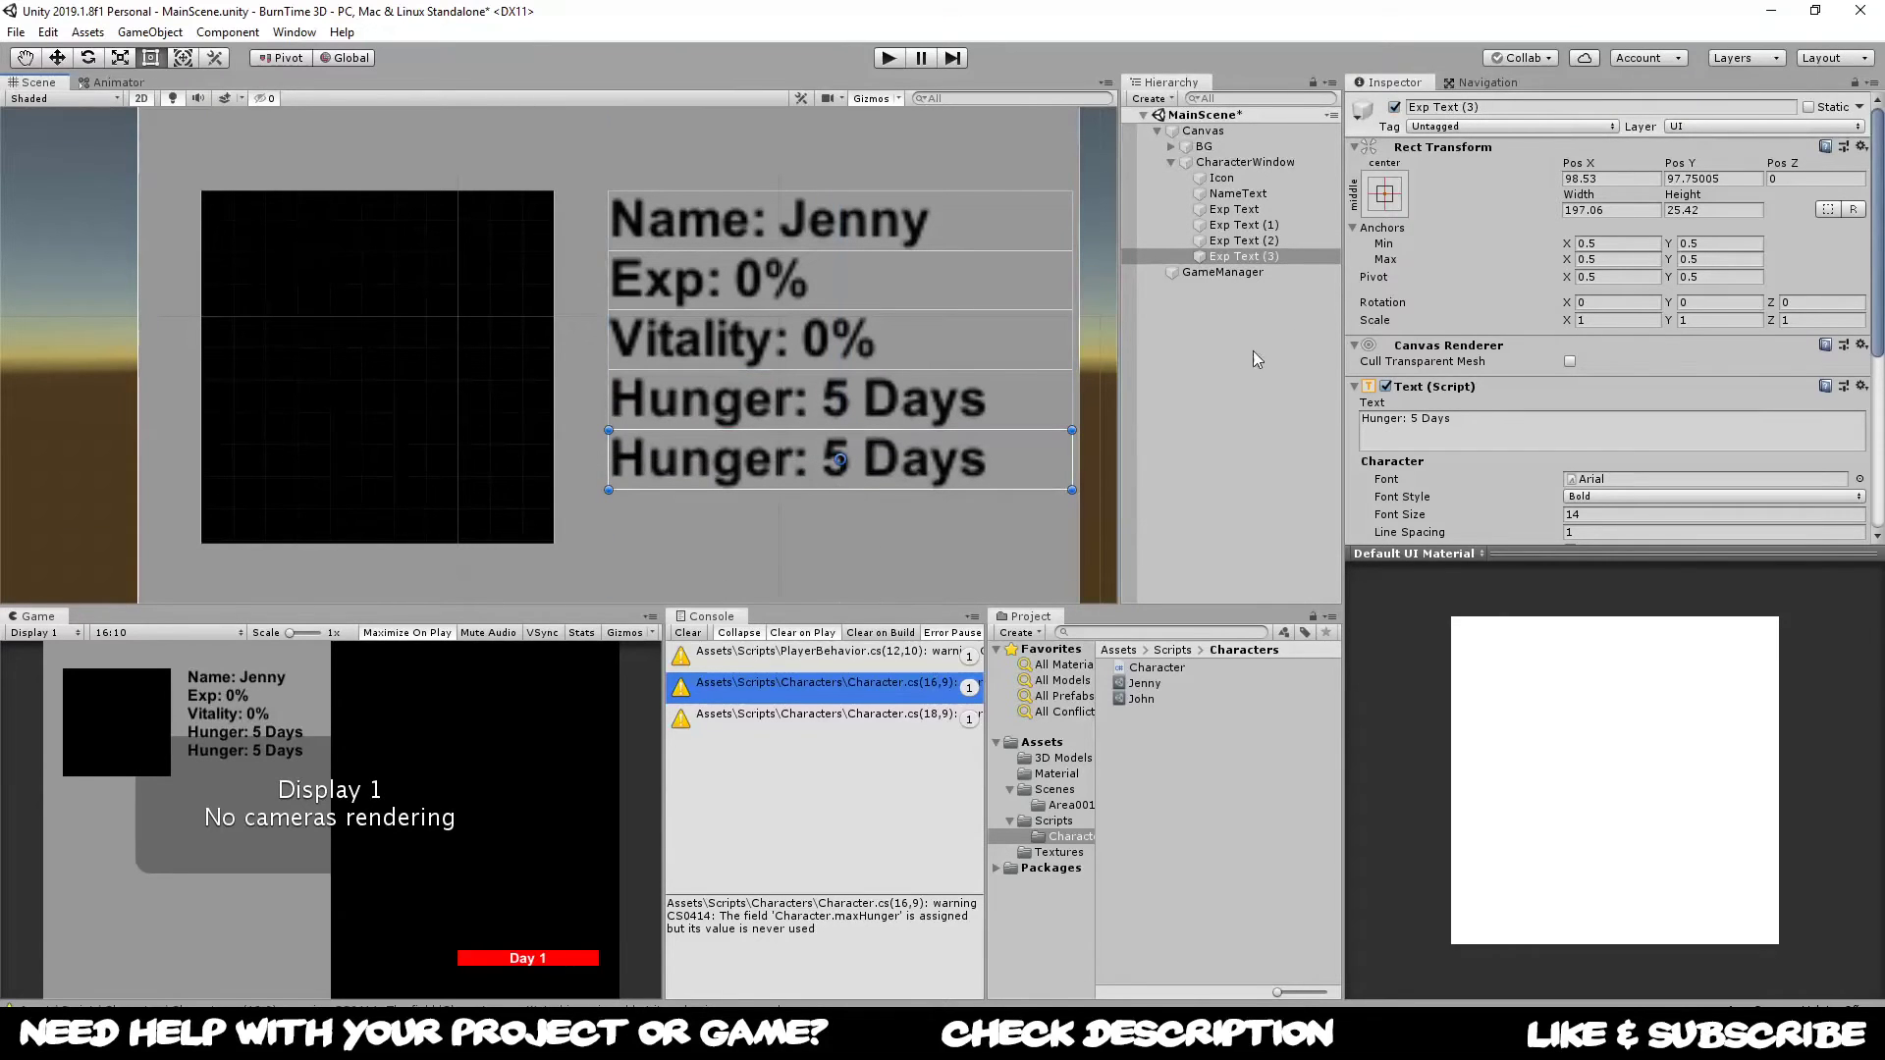
# Step: Replace the word "Hunger" with "Water" in the lowest line so it reads "Water: 5 Days"
pyautogui.click(1413, 417)
pyautogui.moveTo(1403, 420); pyautogui.dragTo(1323, 420)
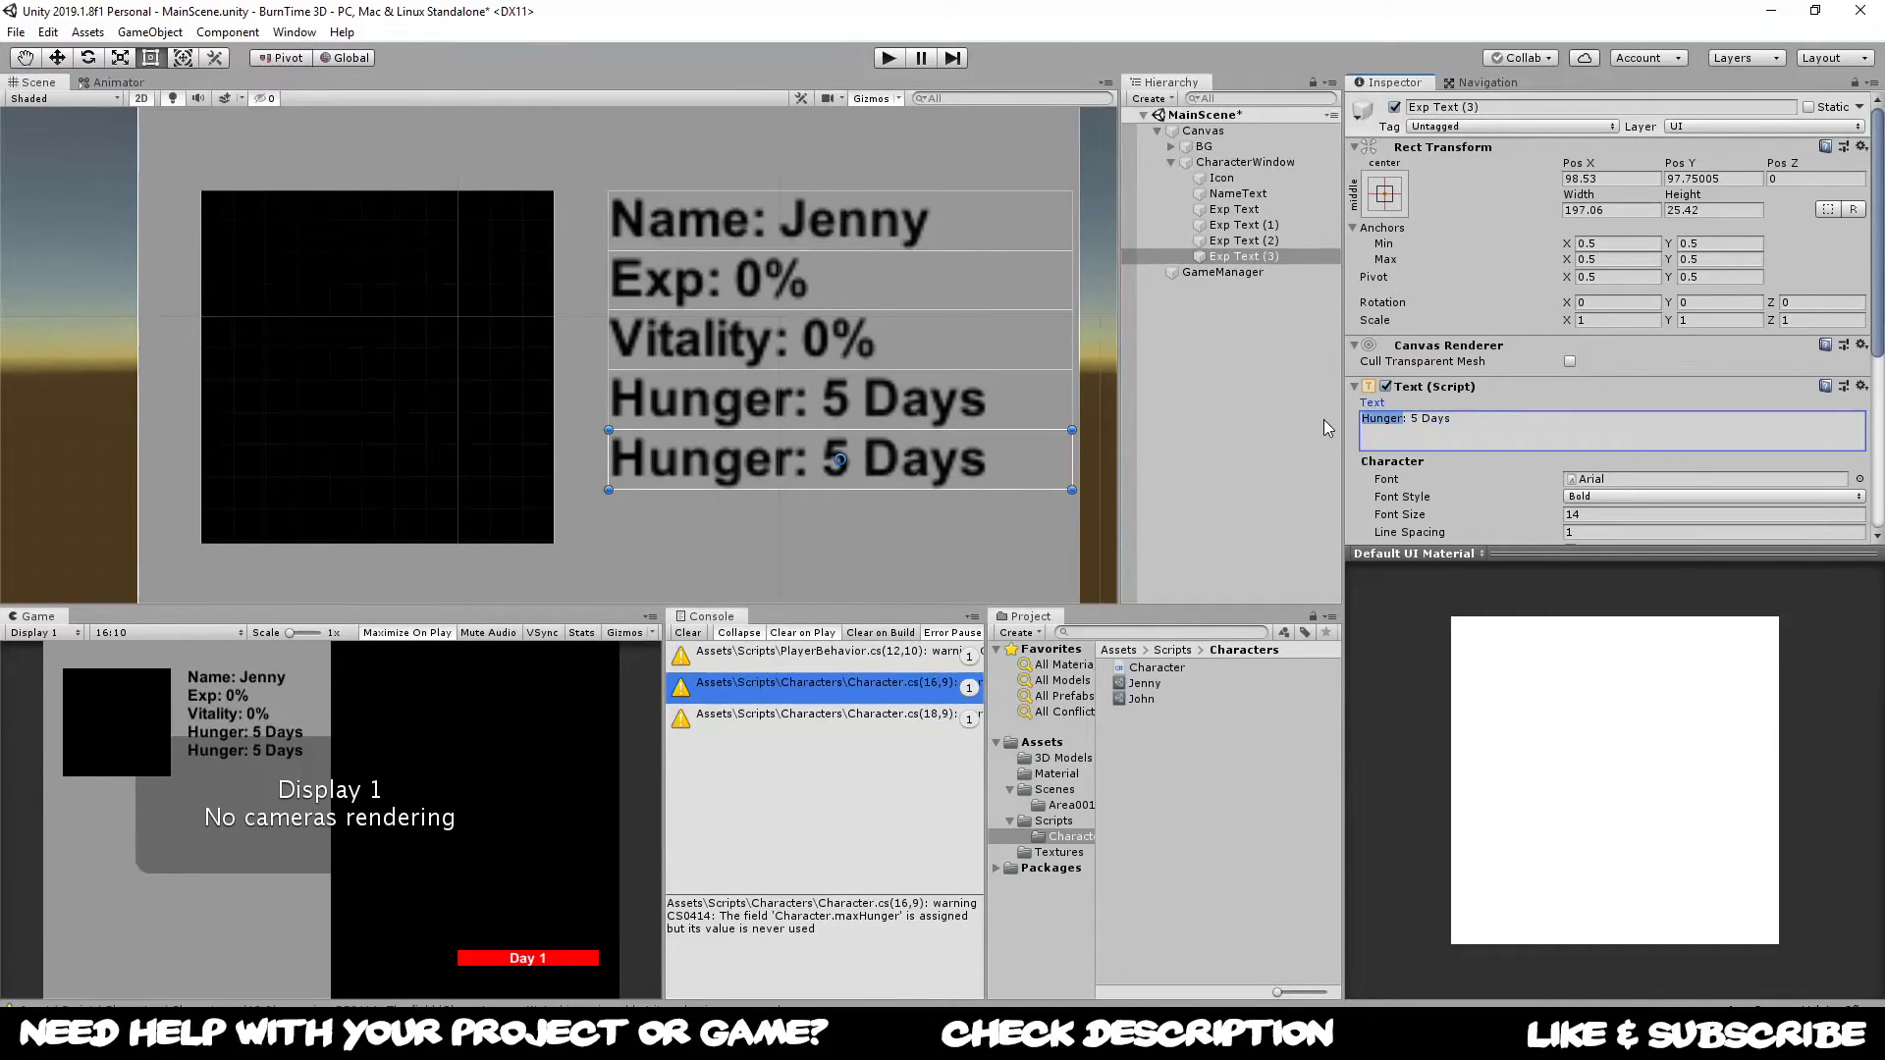
pyautogui.write('Water')
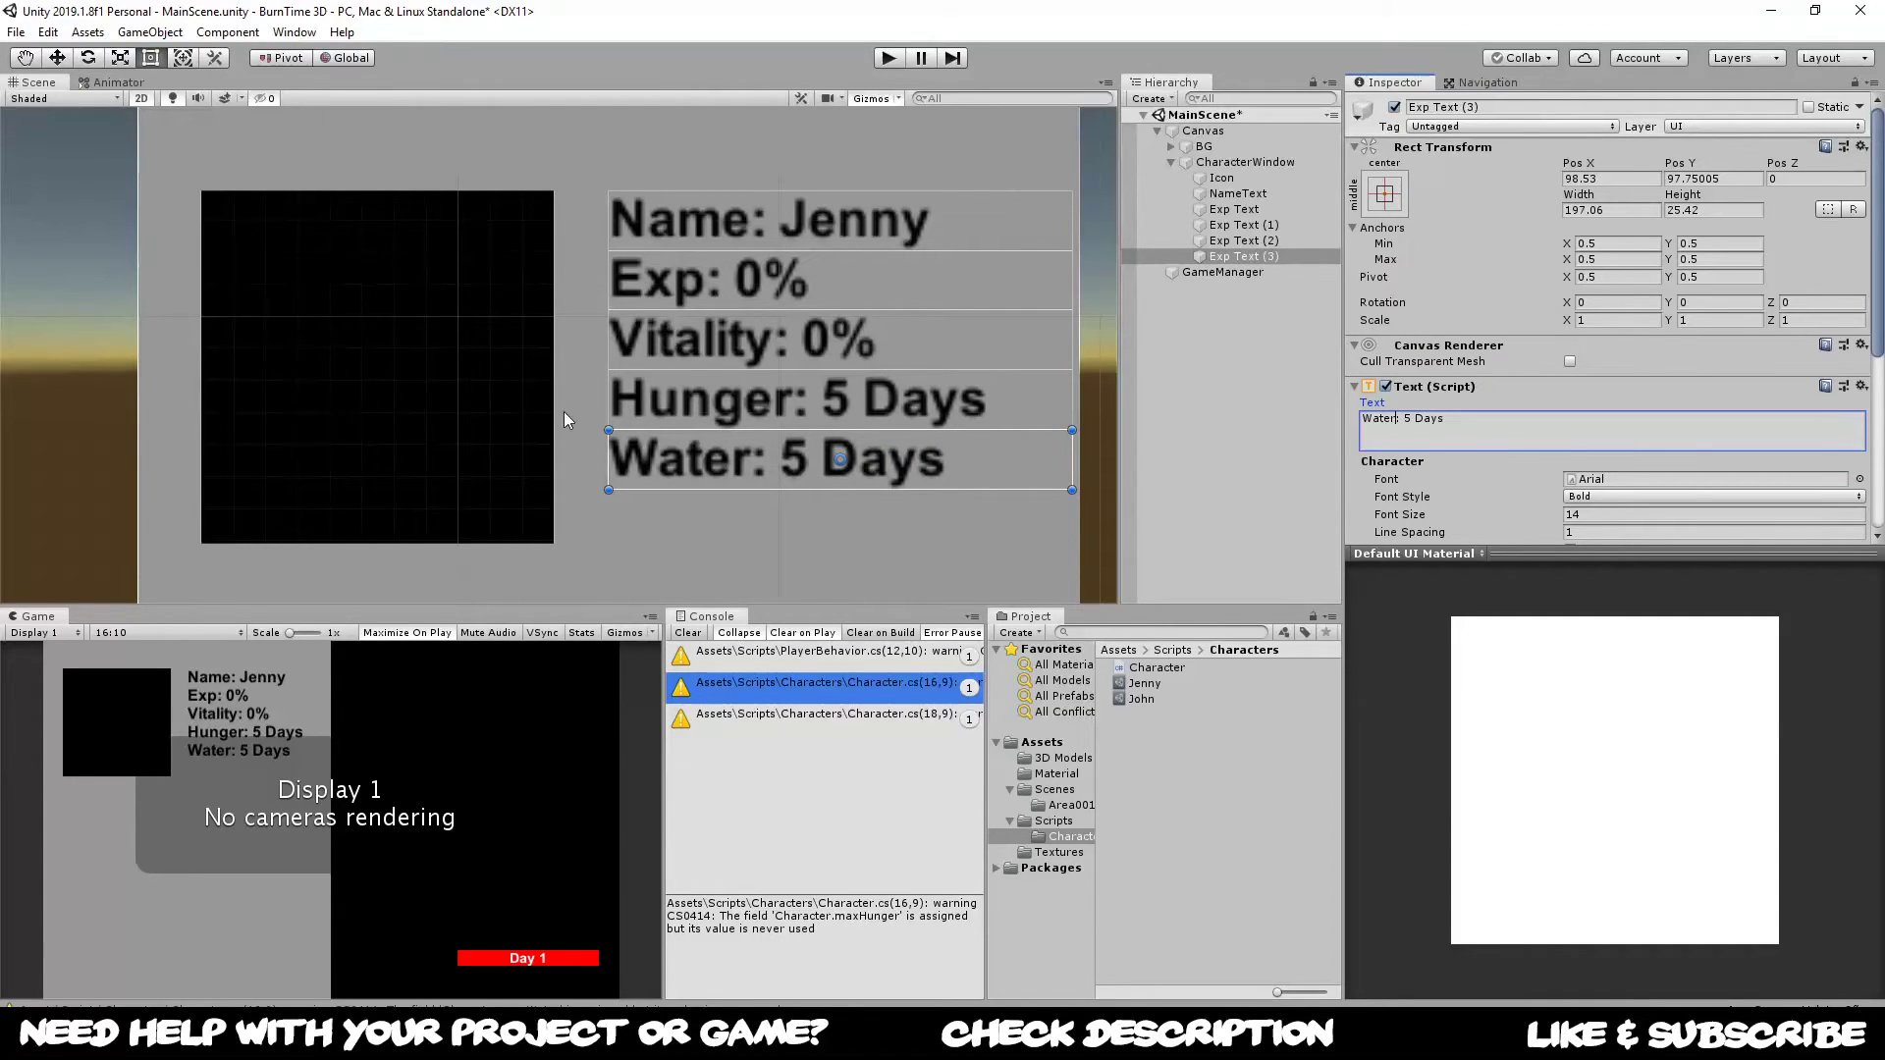
# Step: Rename the object that holds the Vitality line to "Vitality Text"
pyautogui.scroll(-3, 589, 343)
pyautogui.scroll(-6, 624, 289)
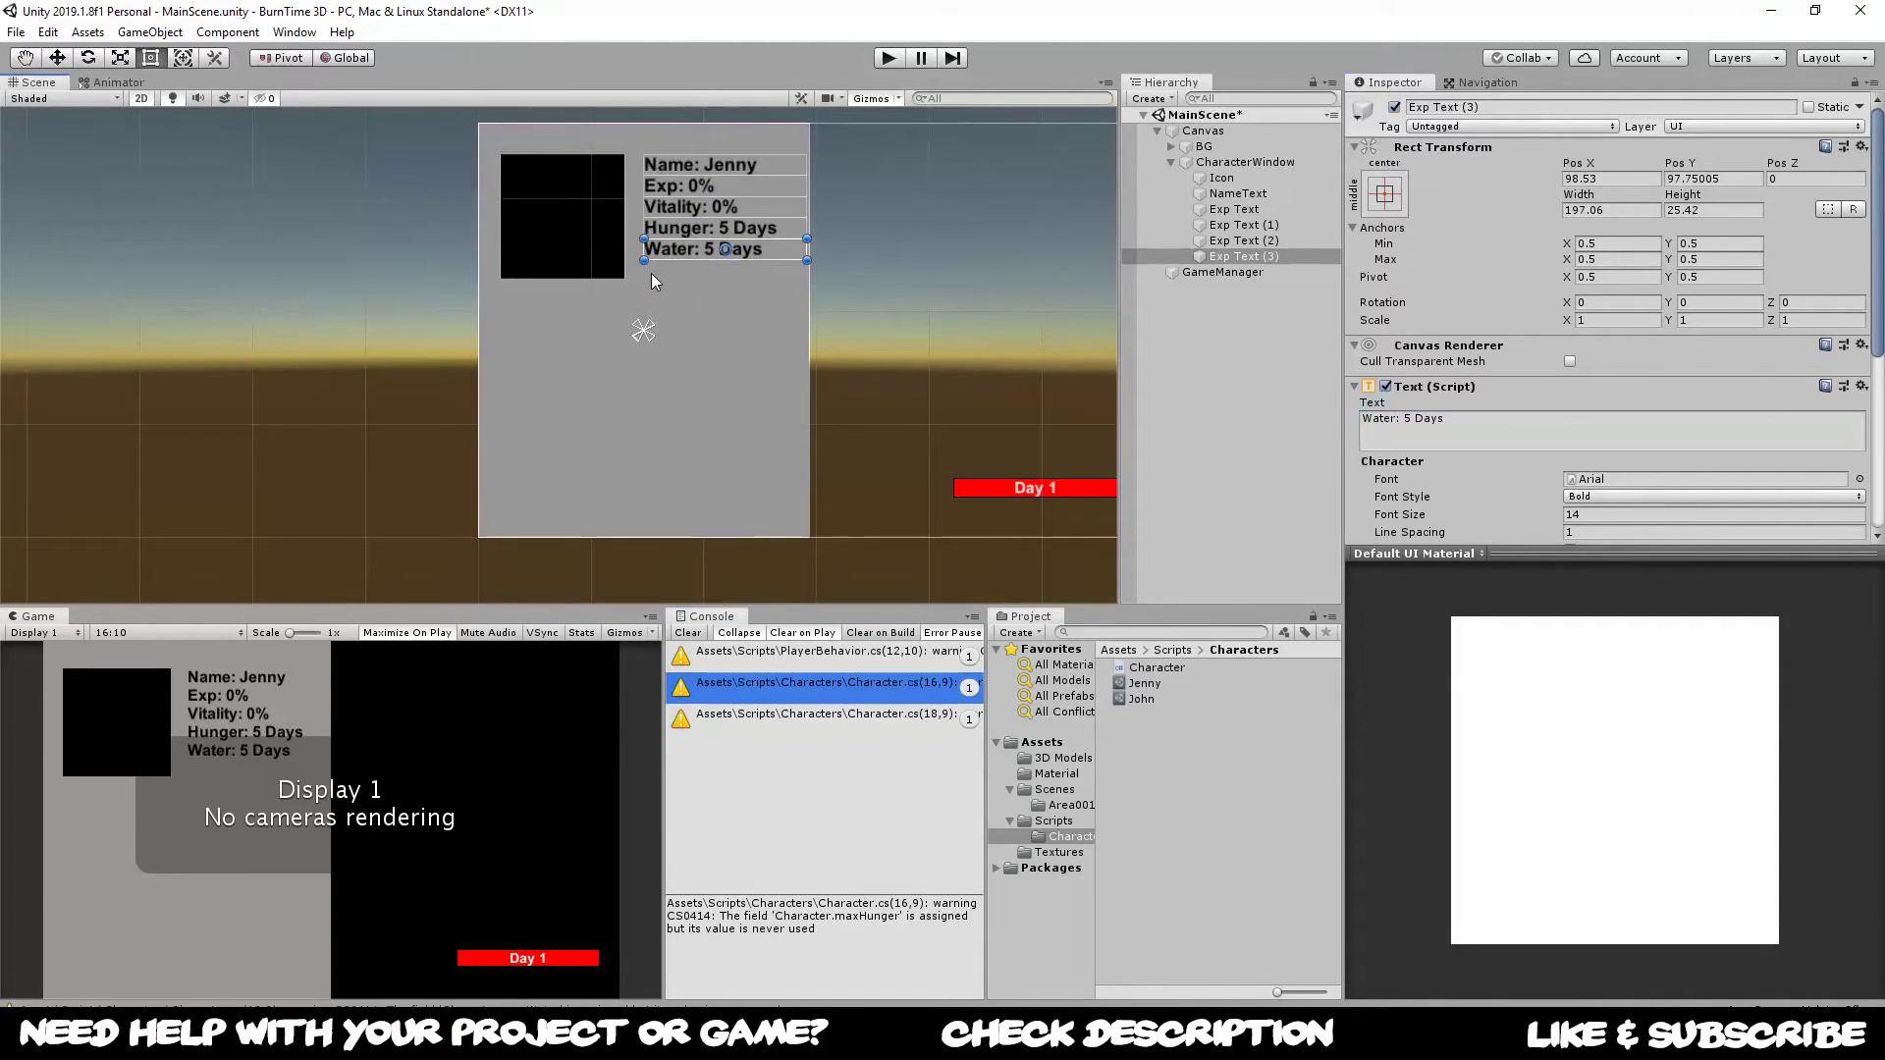
pyautogui.scroll(8, 651, 273)
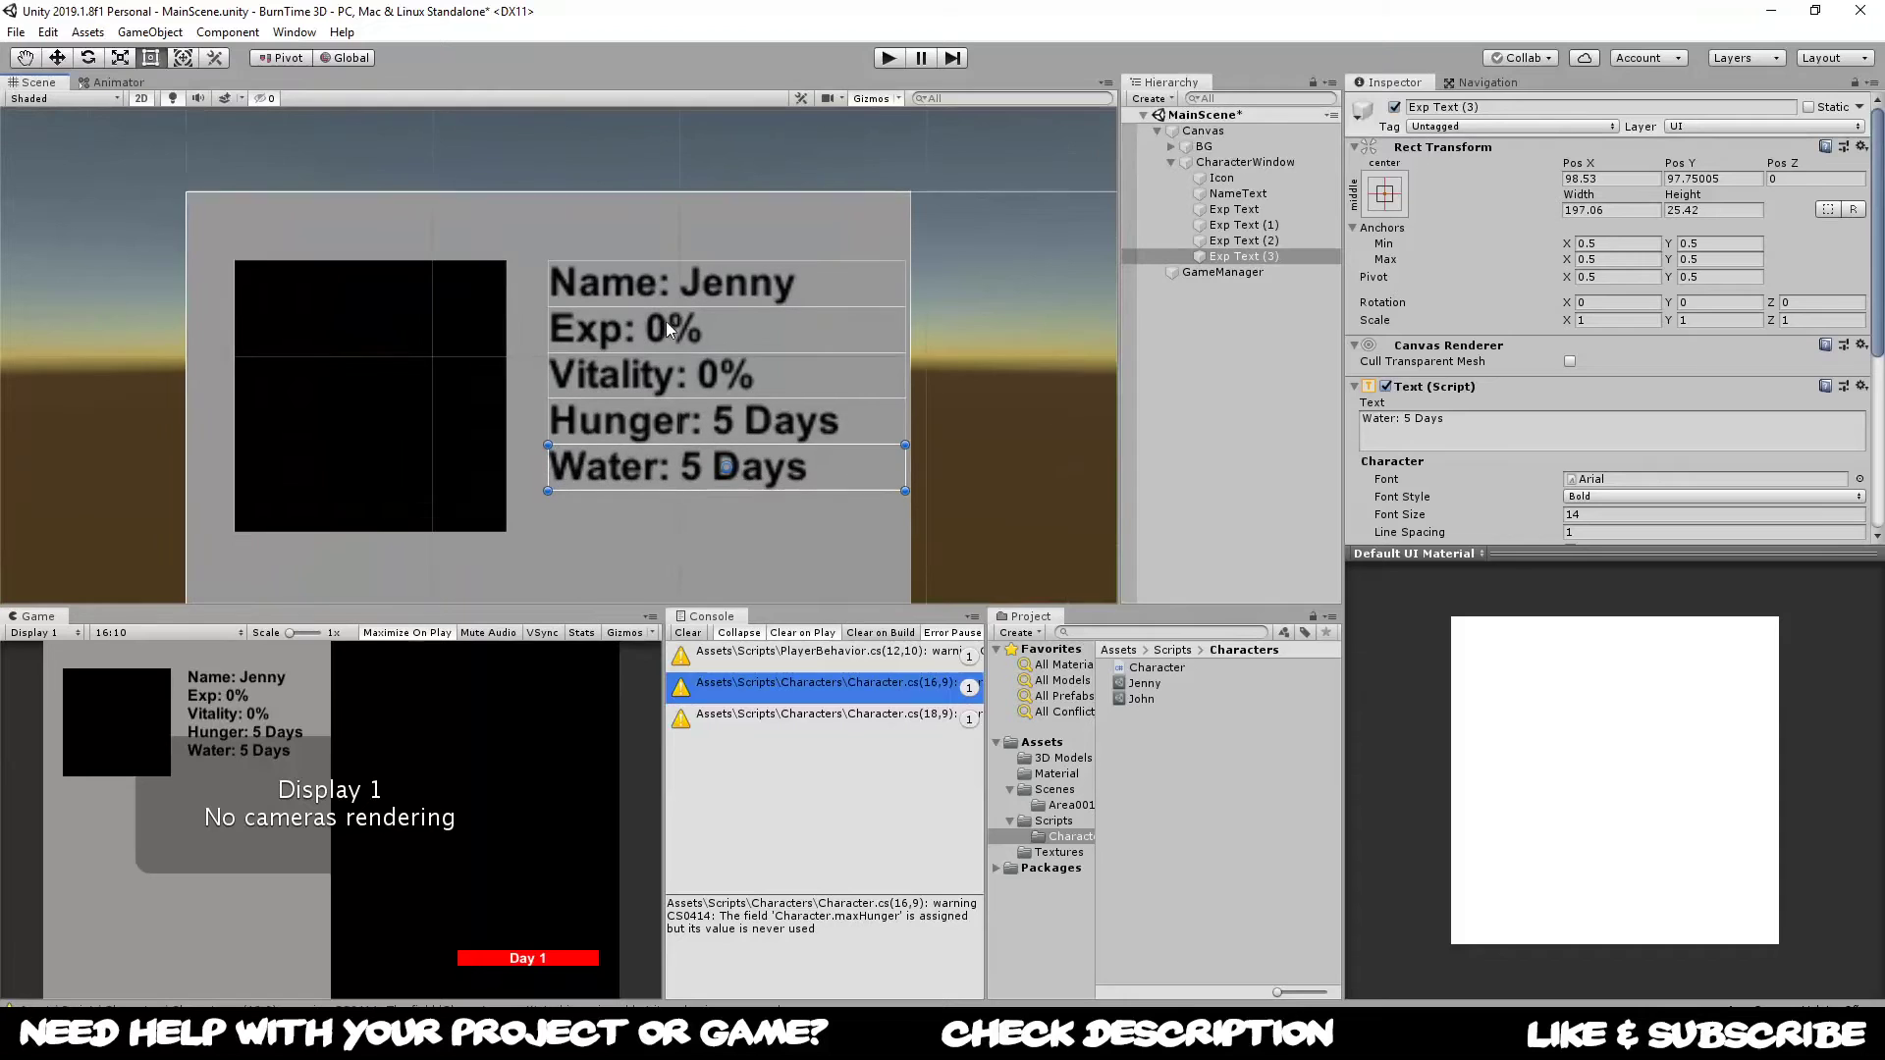
pyautogui.scroll(3, 666, 321)
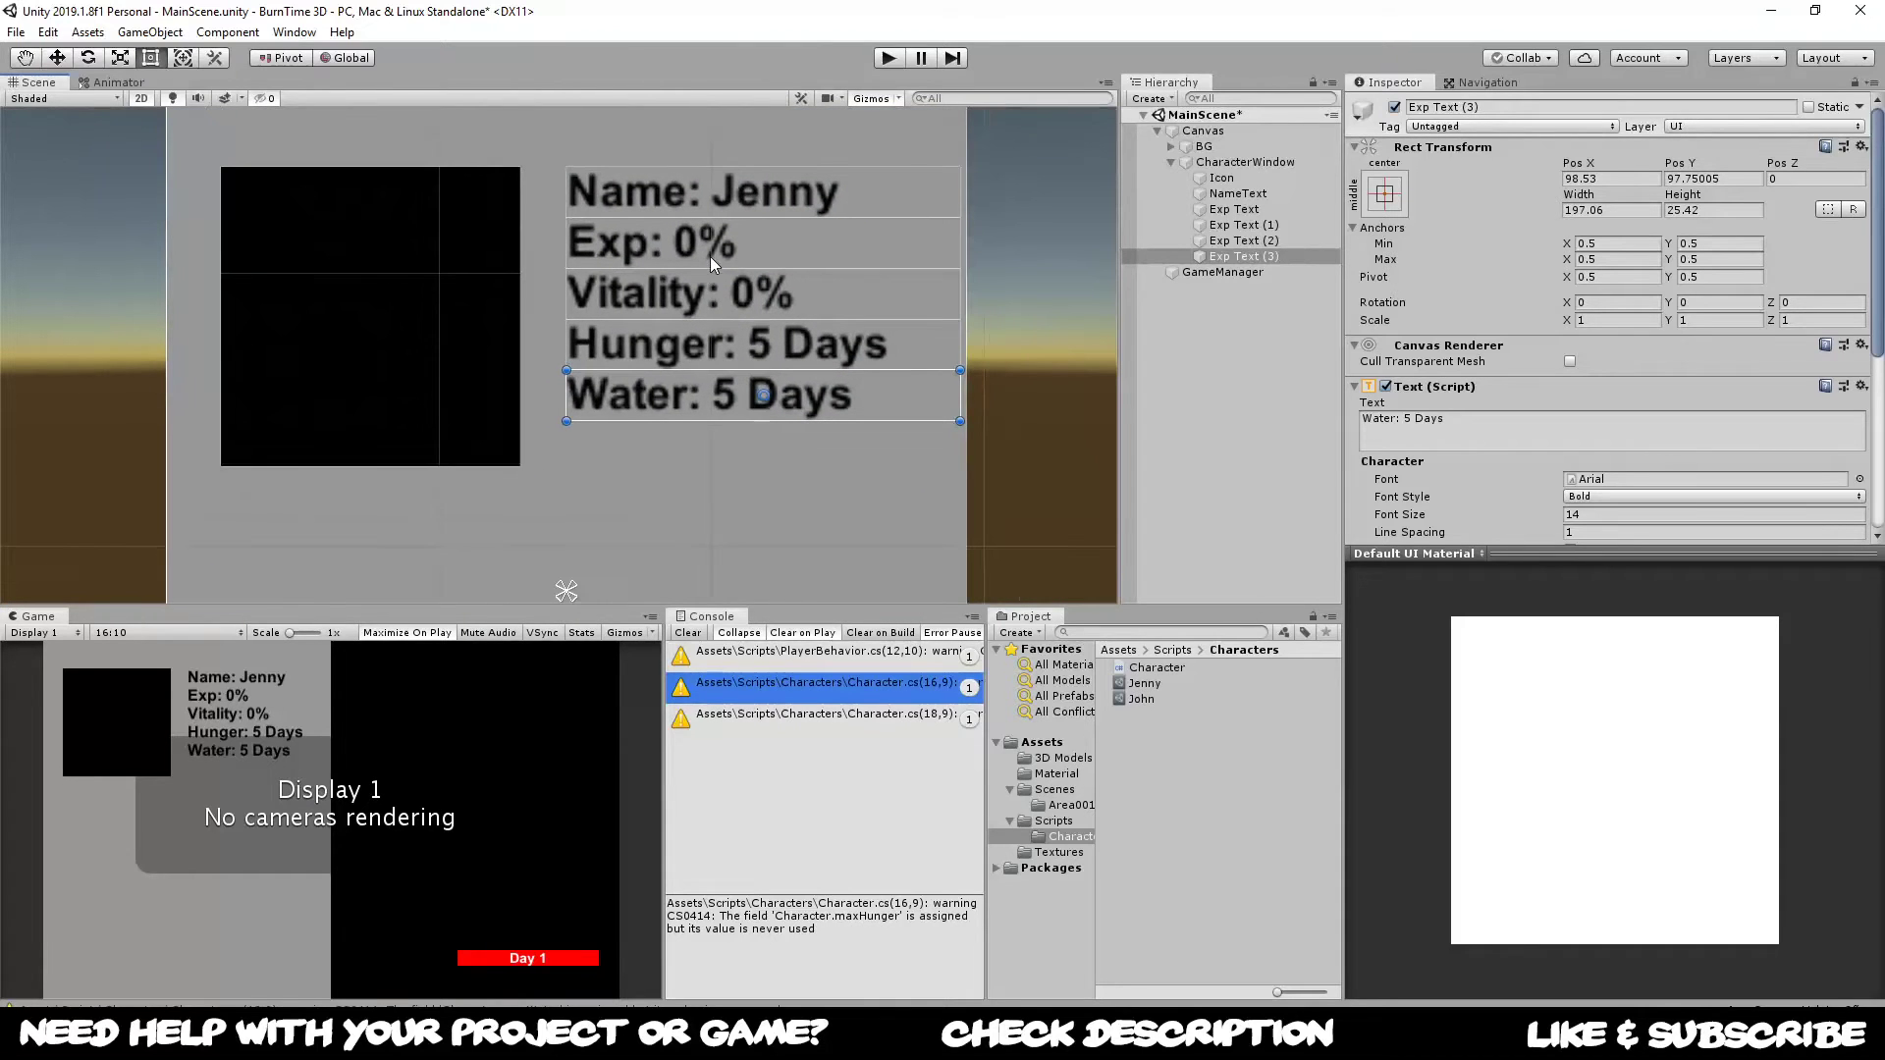
pyautogui.scroll(3, 652, 332)
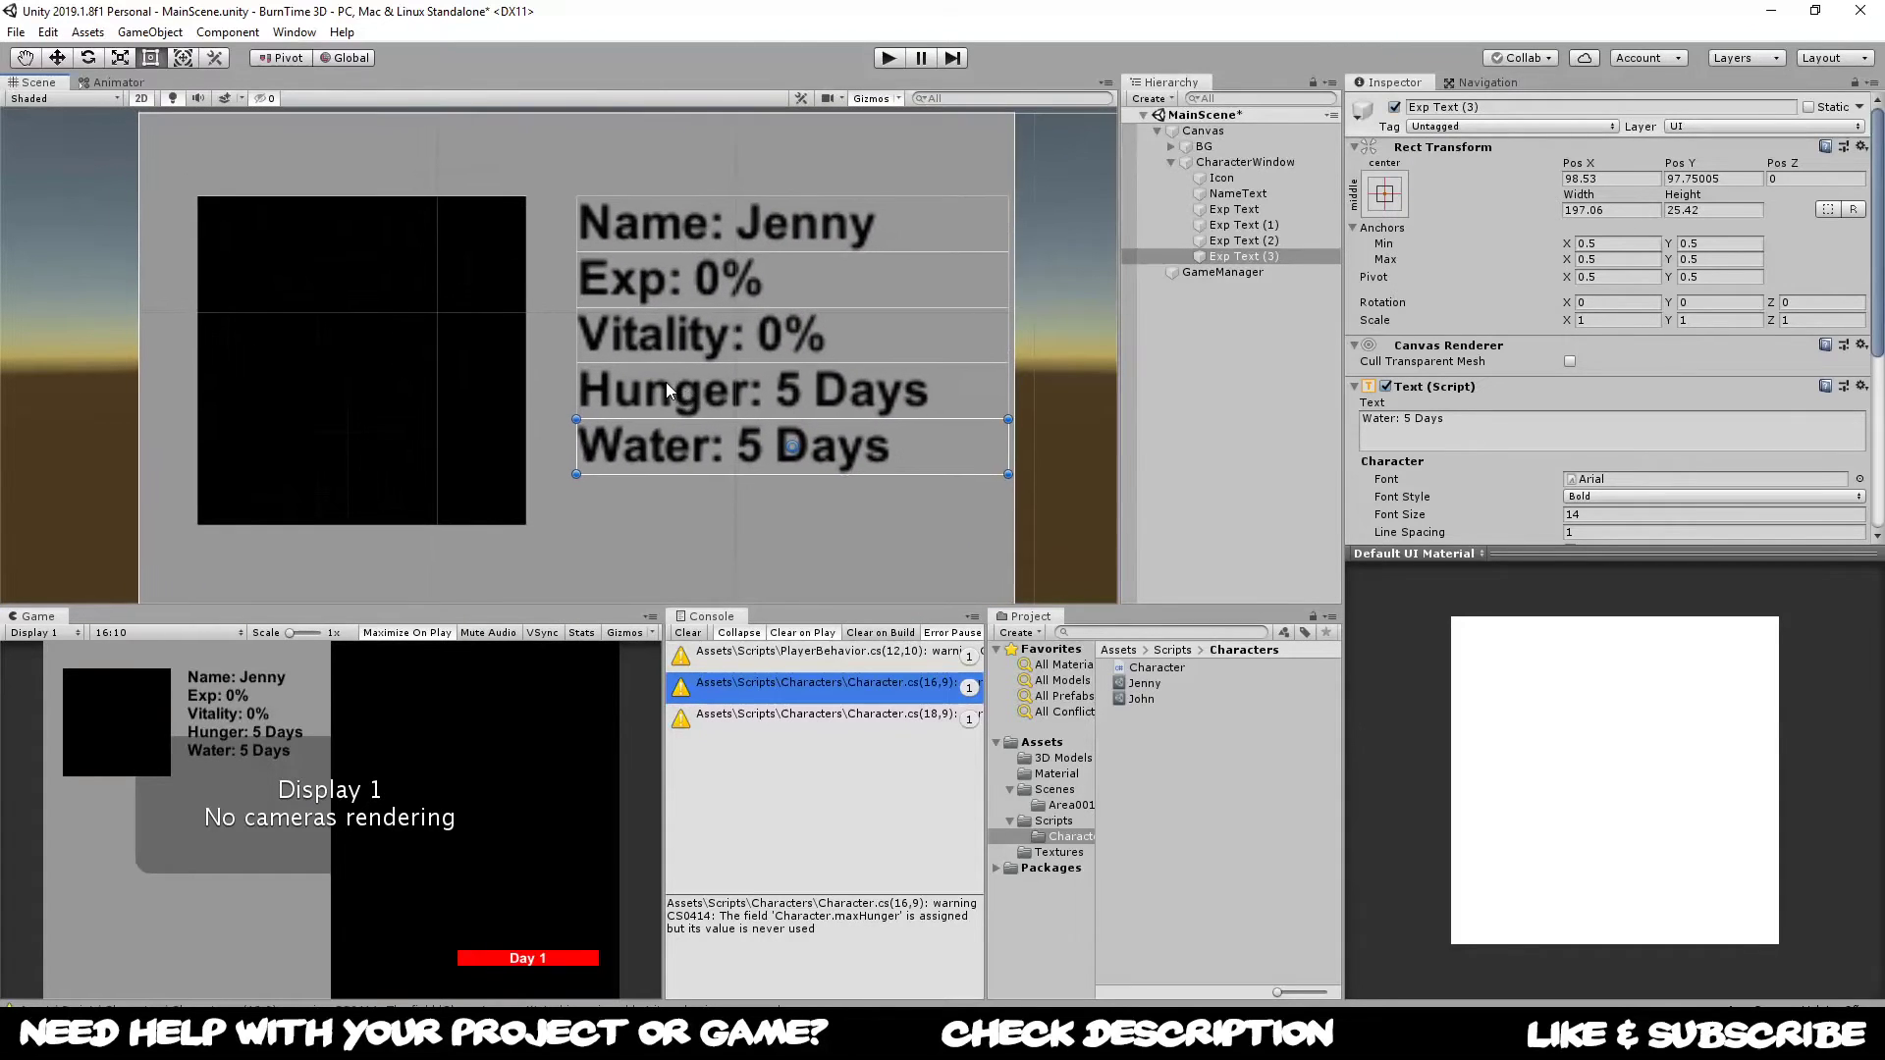
pyautogui.click(1239, 209)
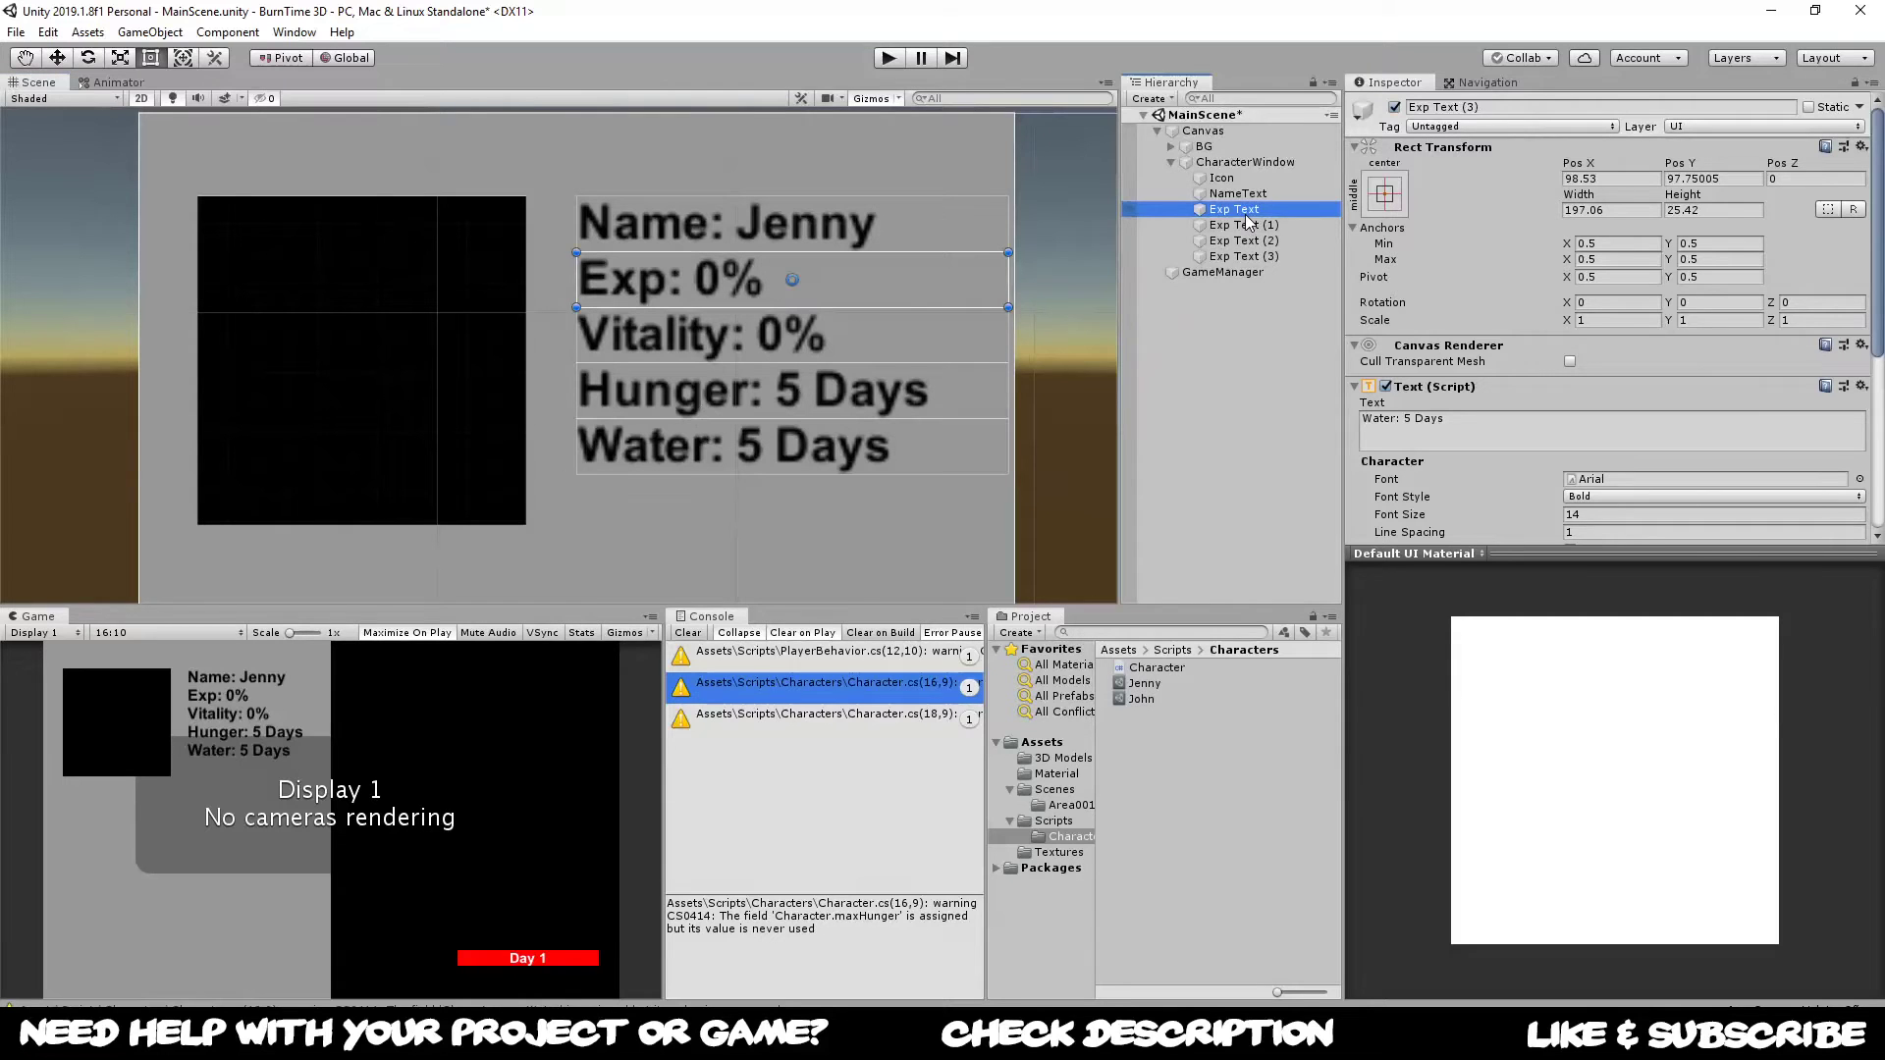
pyautogui.click(1229, 225)
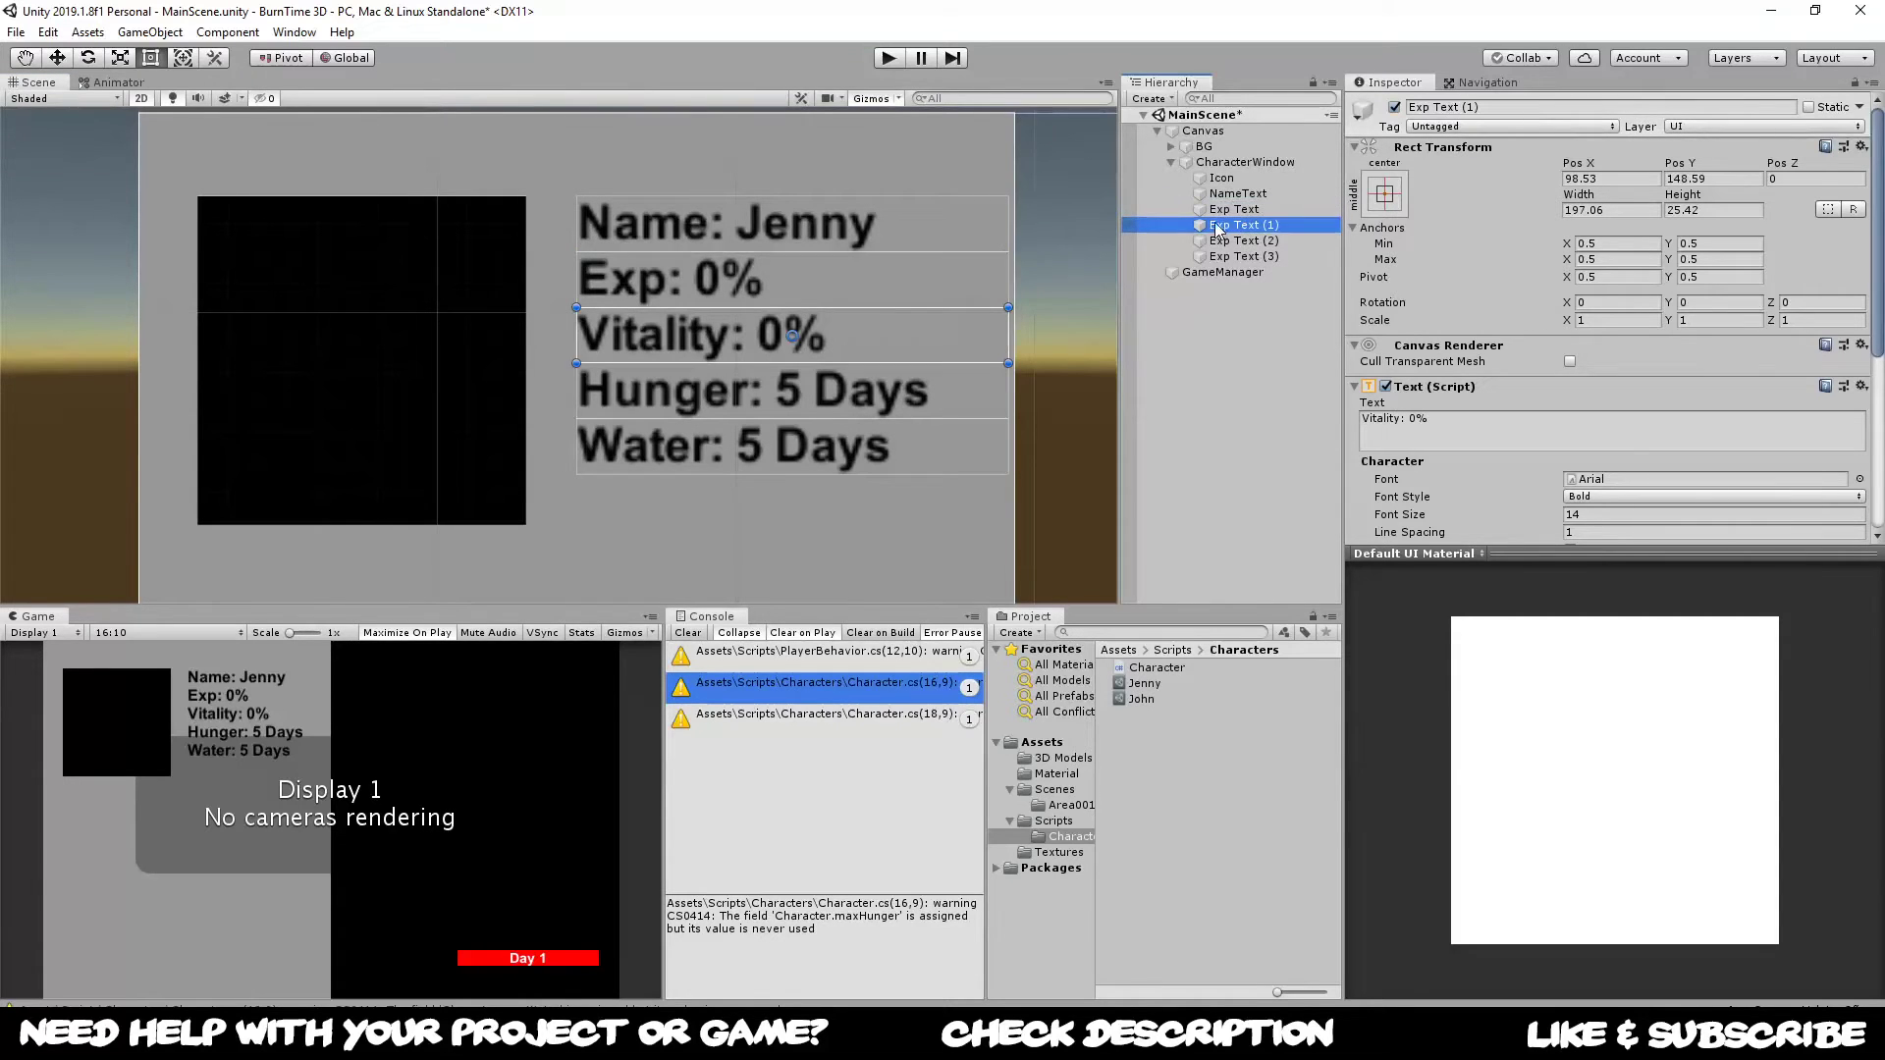
pyautogui.click(1451, 106)
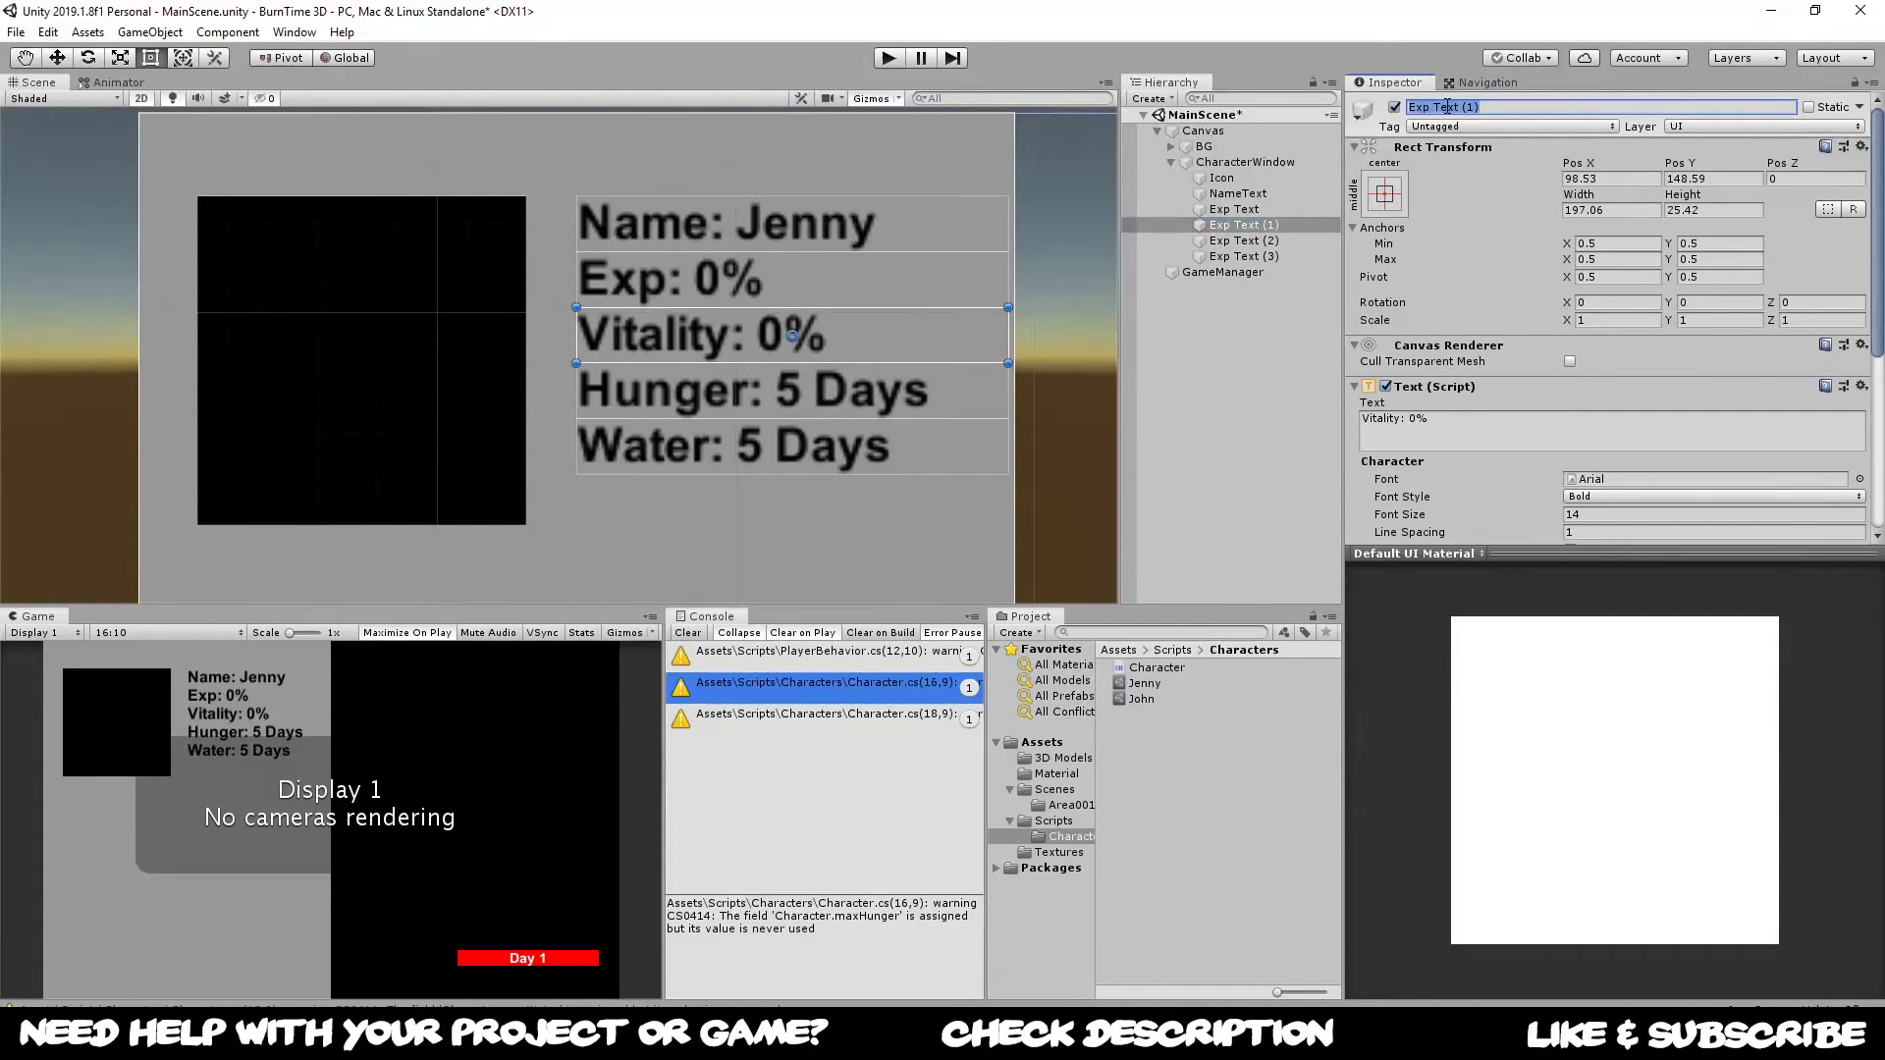
pyautogui.write('Vitality Text')
pyautogui.press('Return')
# Step: Rename the object that holds the Hunger line to "Hunger Text"
pyautogui.click(1243, 240)
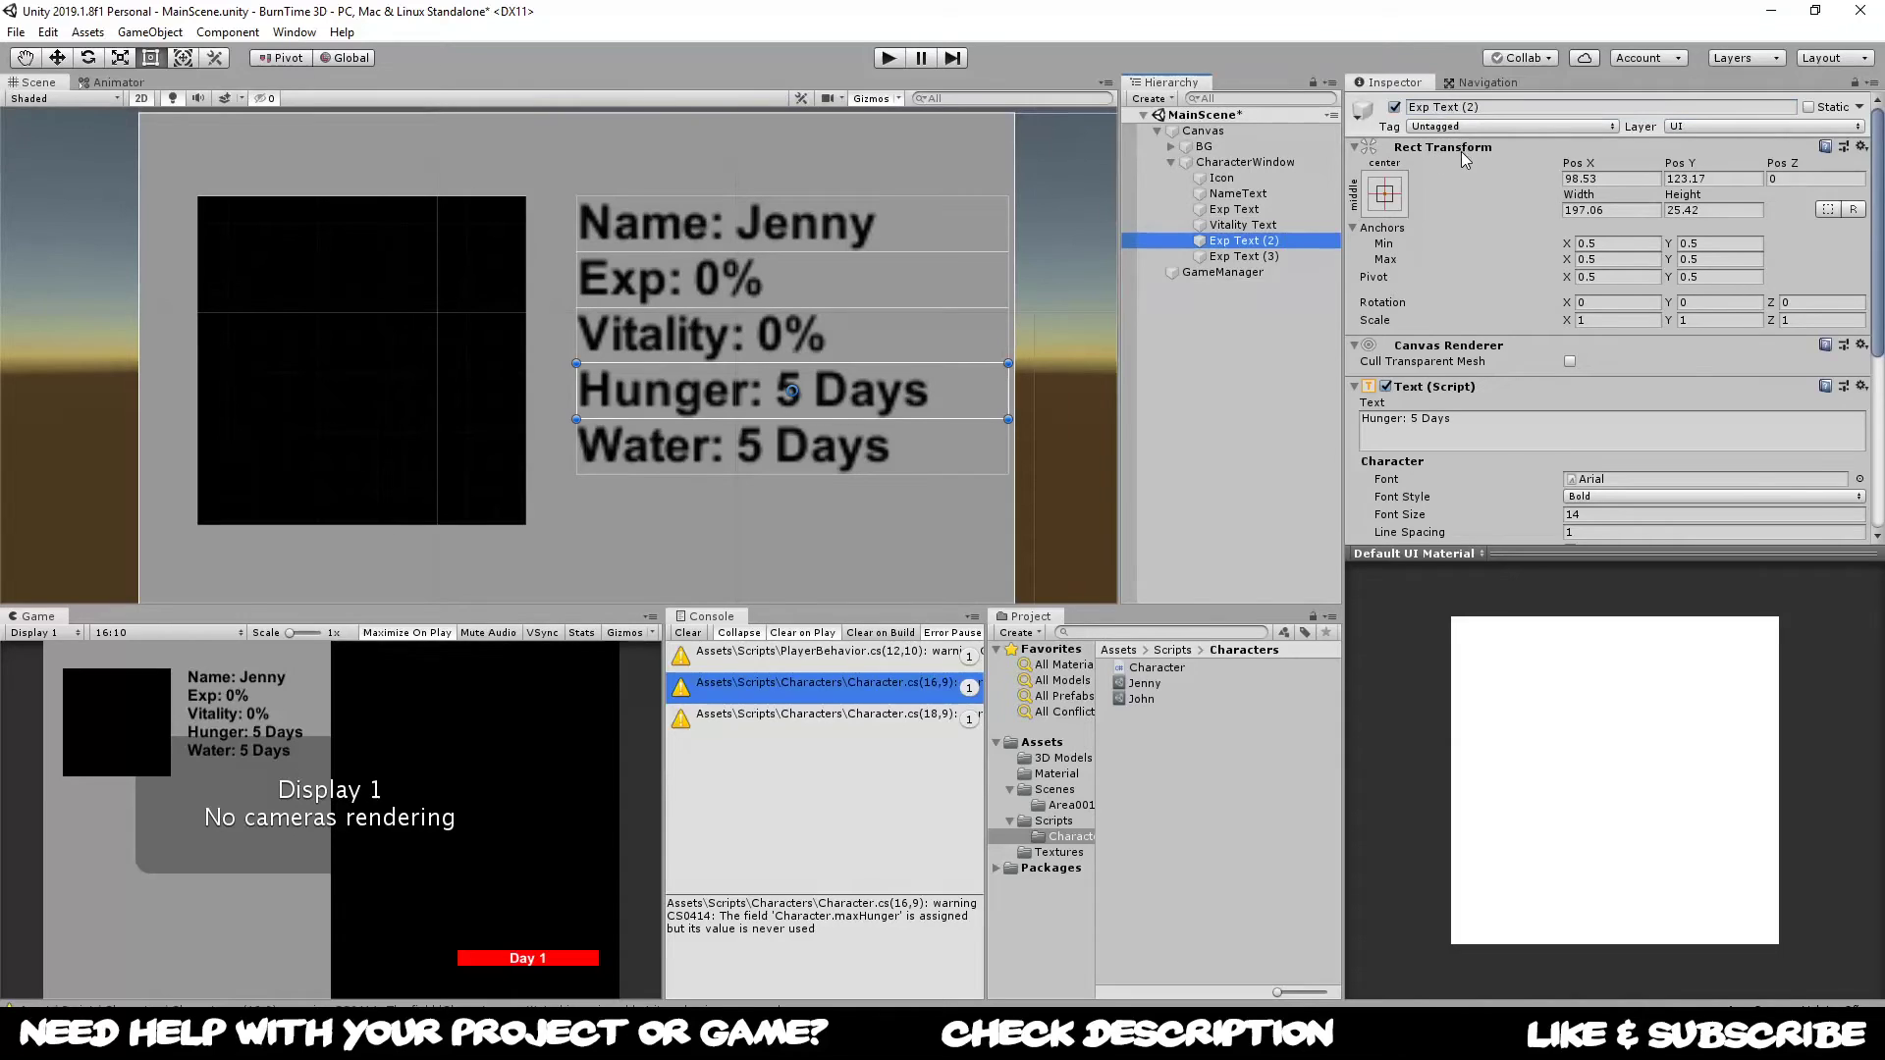
pyautogui.click(1479, 110)
pyautogui.write('Hunger text')
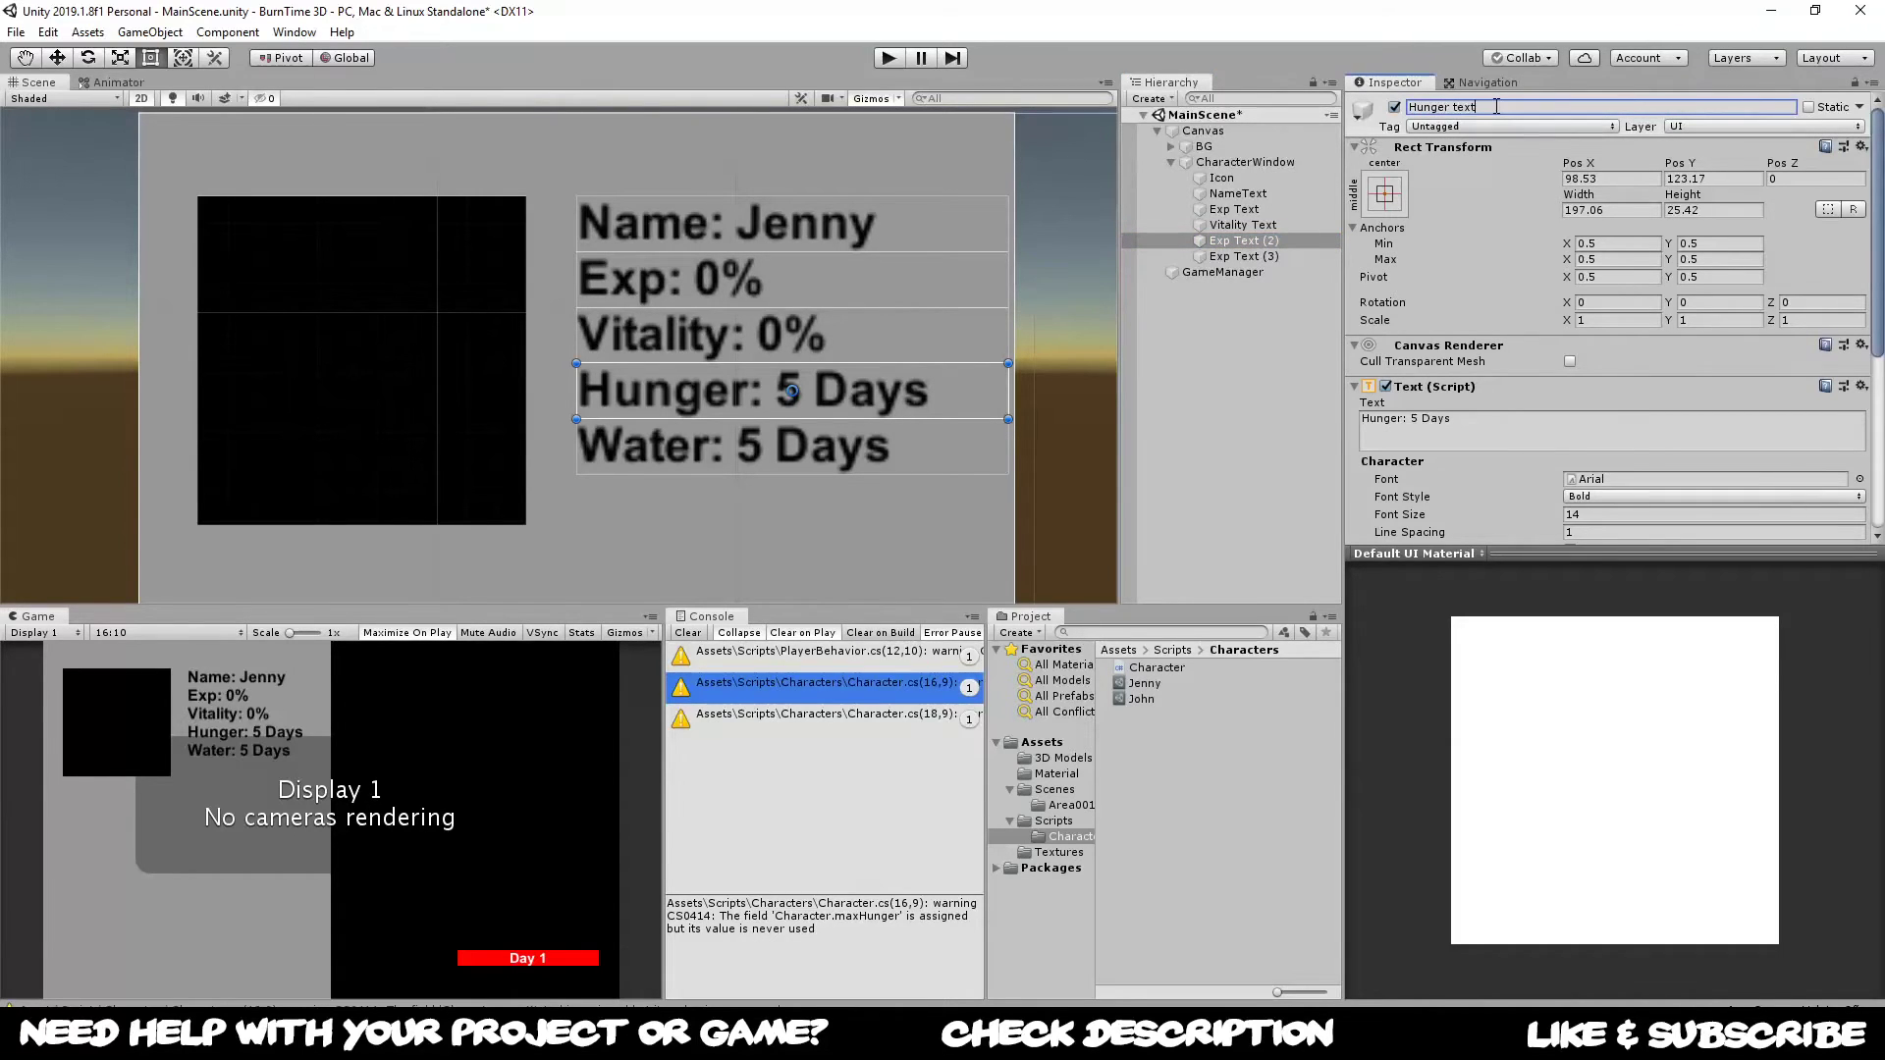
pyautogui.press('Return')
pyautogui.click(1460, 108)
pyautogui.click(1460, 108)
# Step: Rename the object that holds the Water line to "Water text"
pyautogui.click(1244, 256)
pyautogui.click(1489, 108)
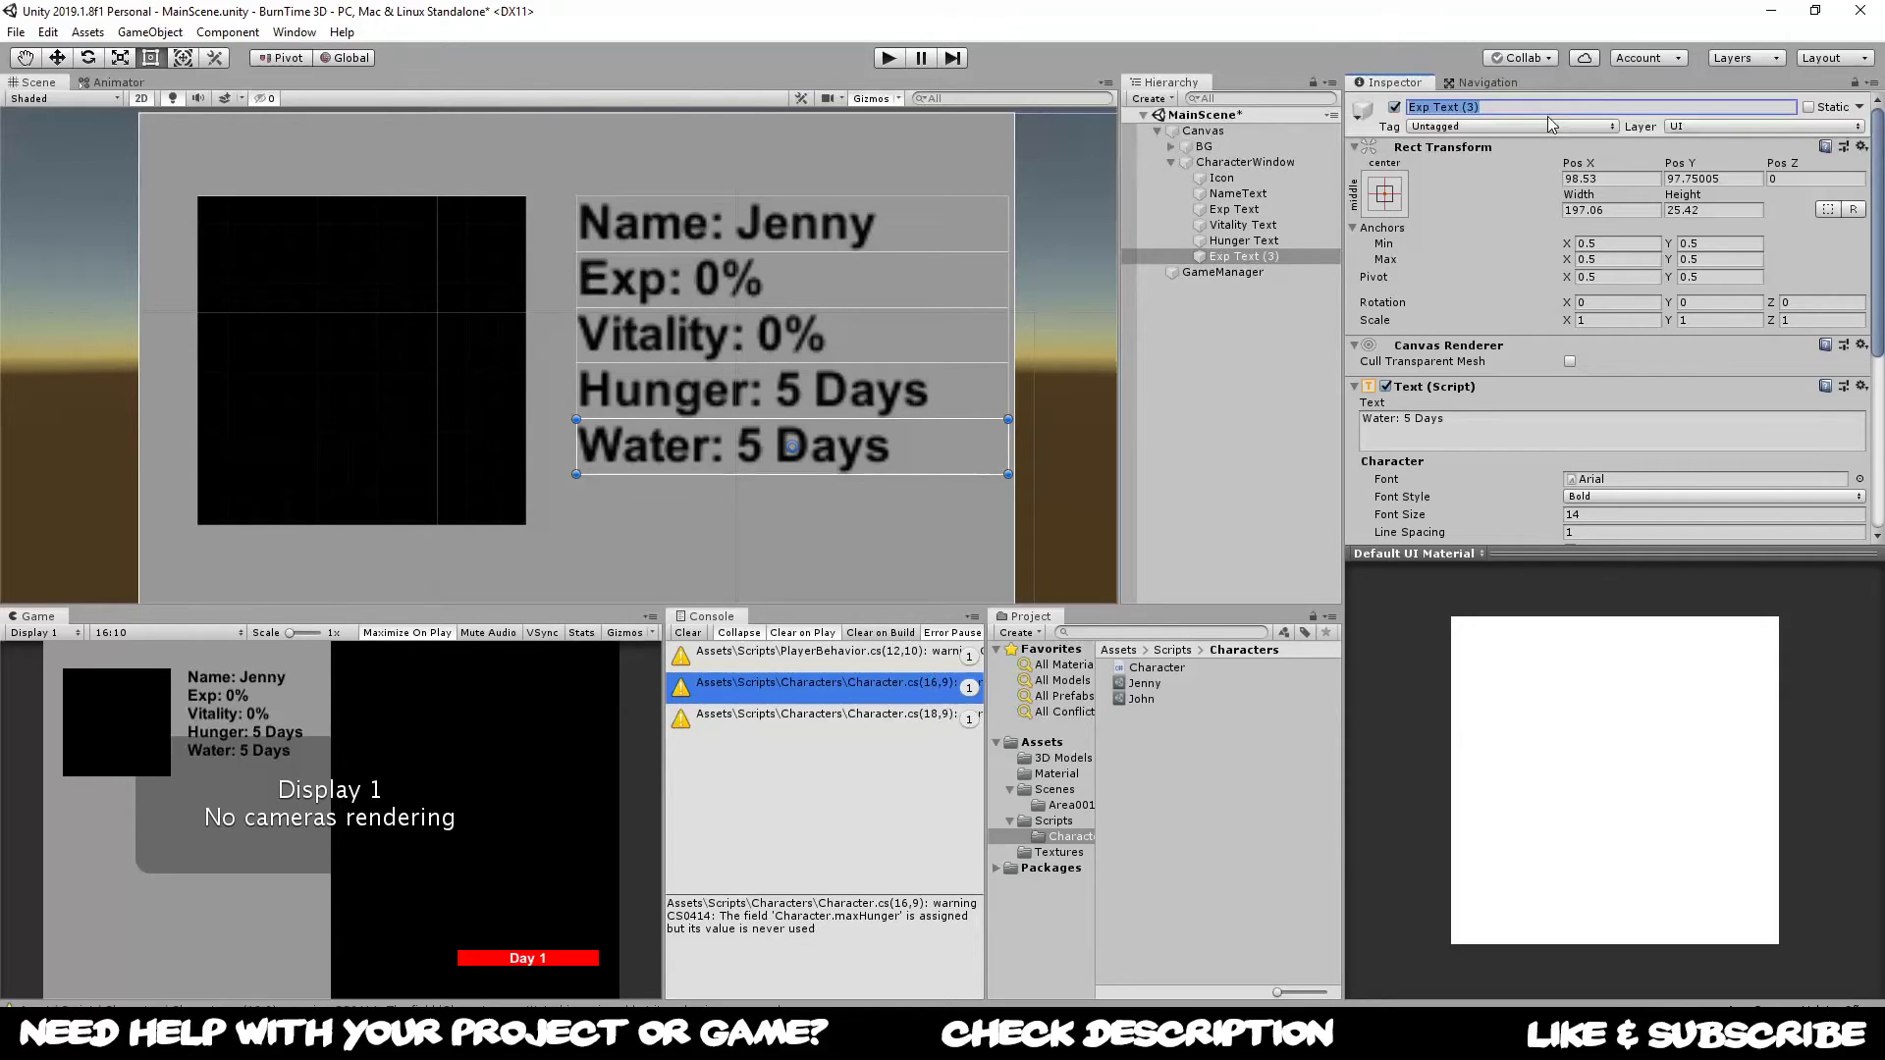
pyautogui.write('ater')
pyautogui.press('BackSpace')
pyautogui.press('BackSpace')
pyautogui.press('Return')
pyautogui.scroll(-4, 876, 275)
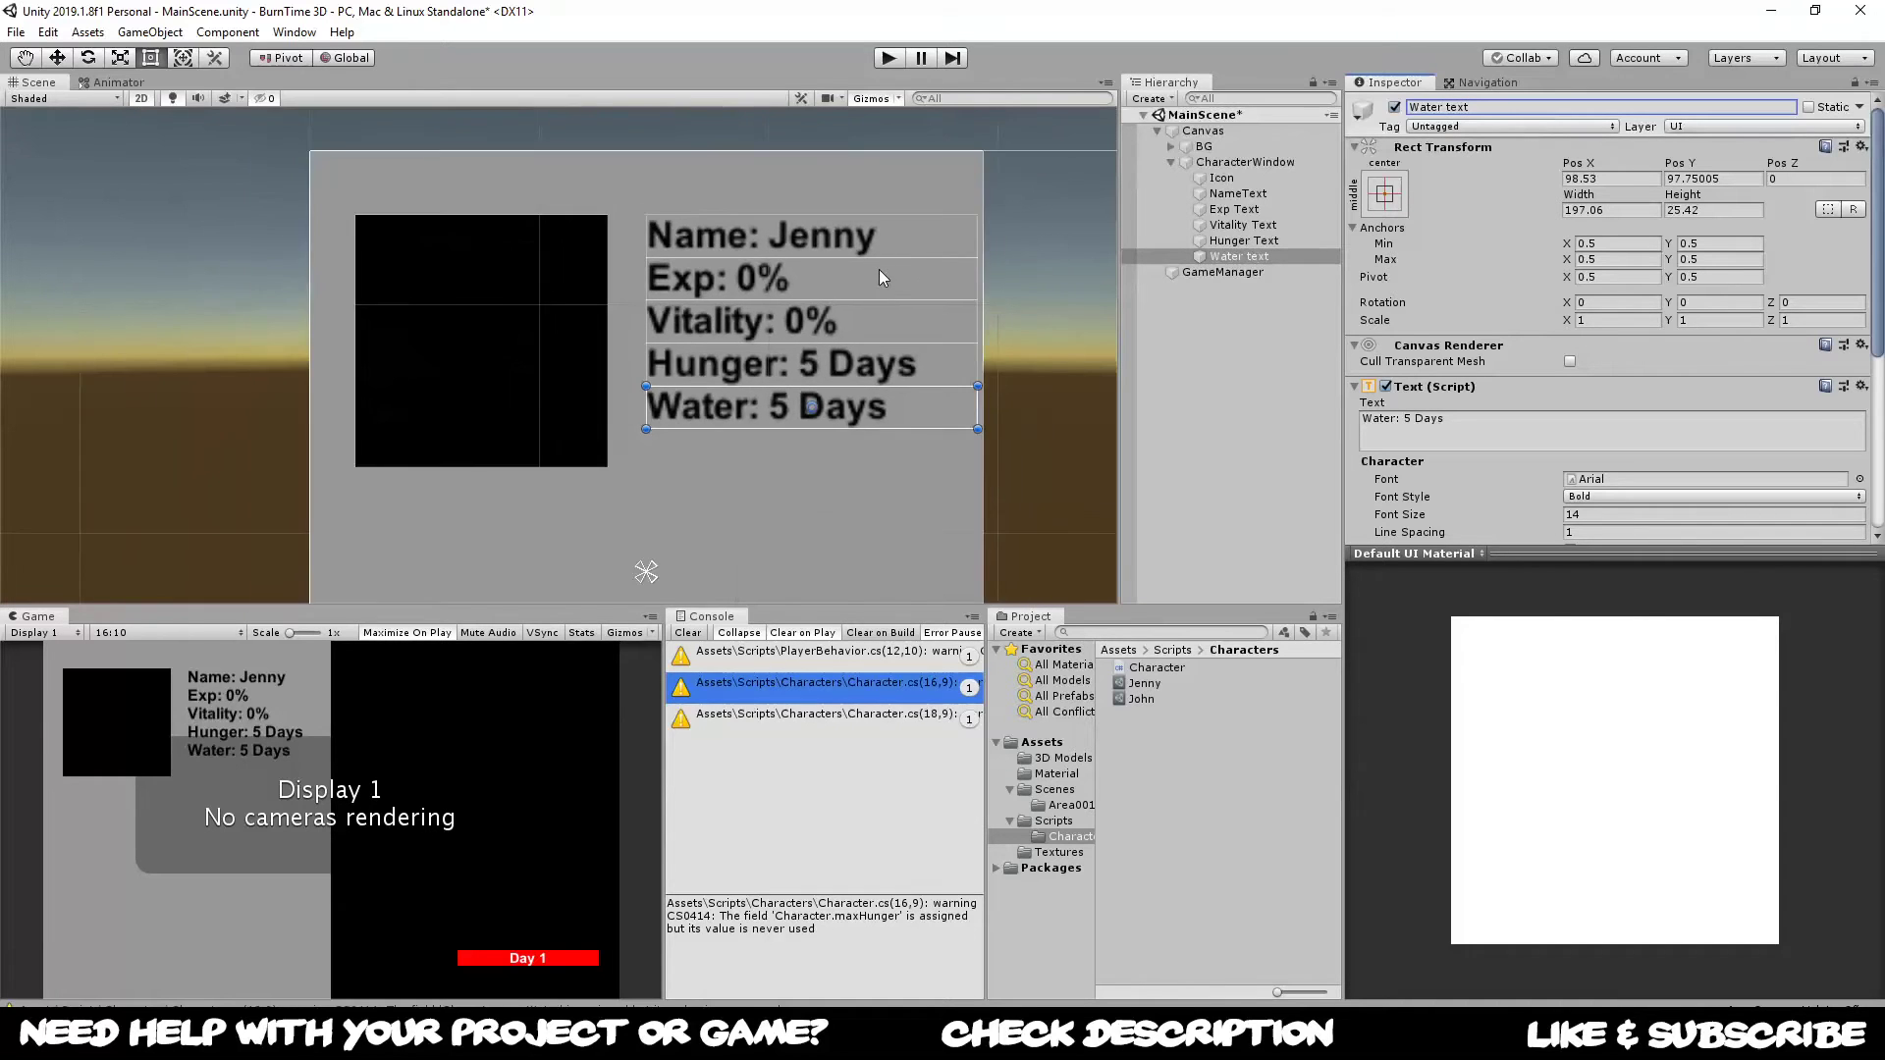
pyautogui.scroll(-5, 945, 263)
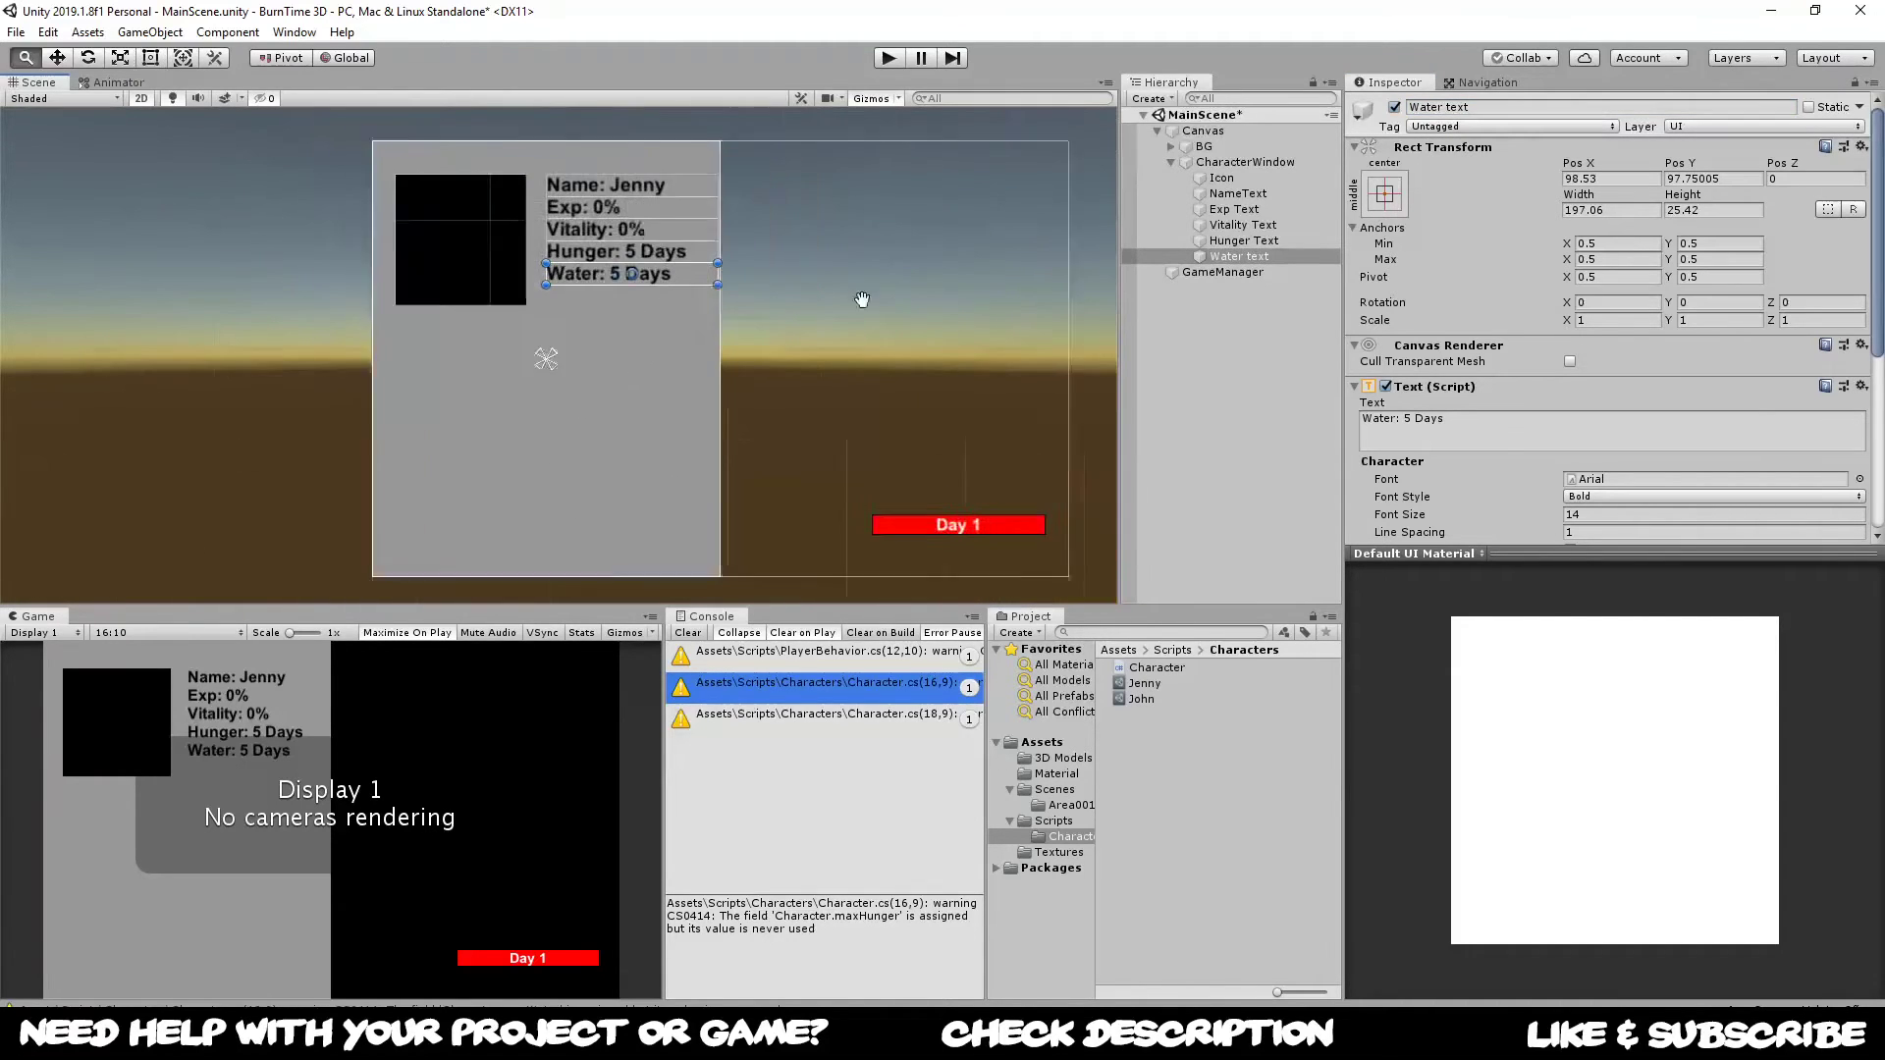
pyautogui.click(1260, 165)
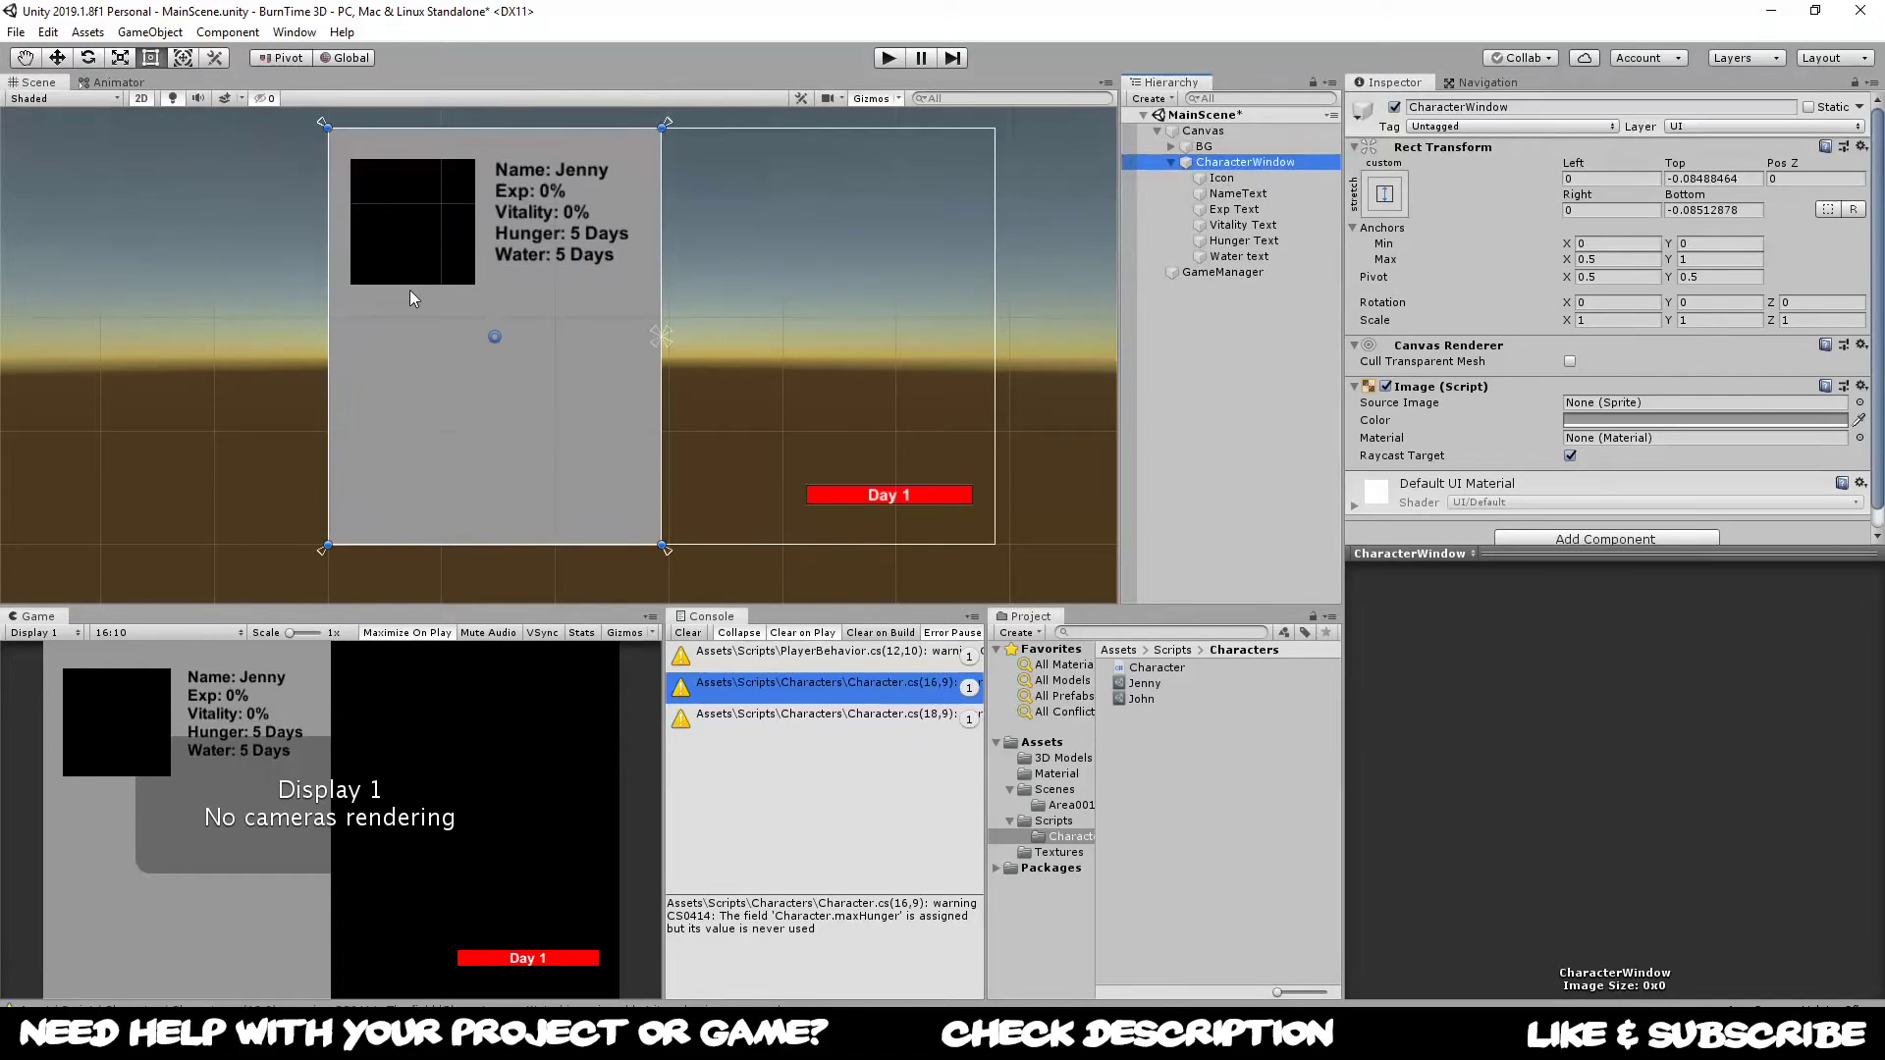
pyautogui.scroll(2, 497, 207)
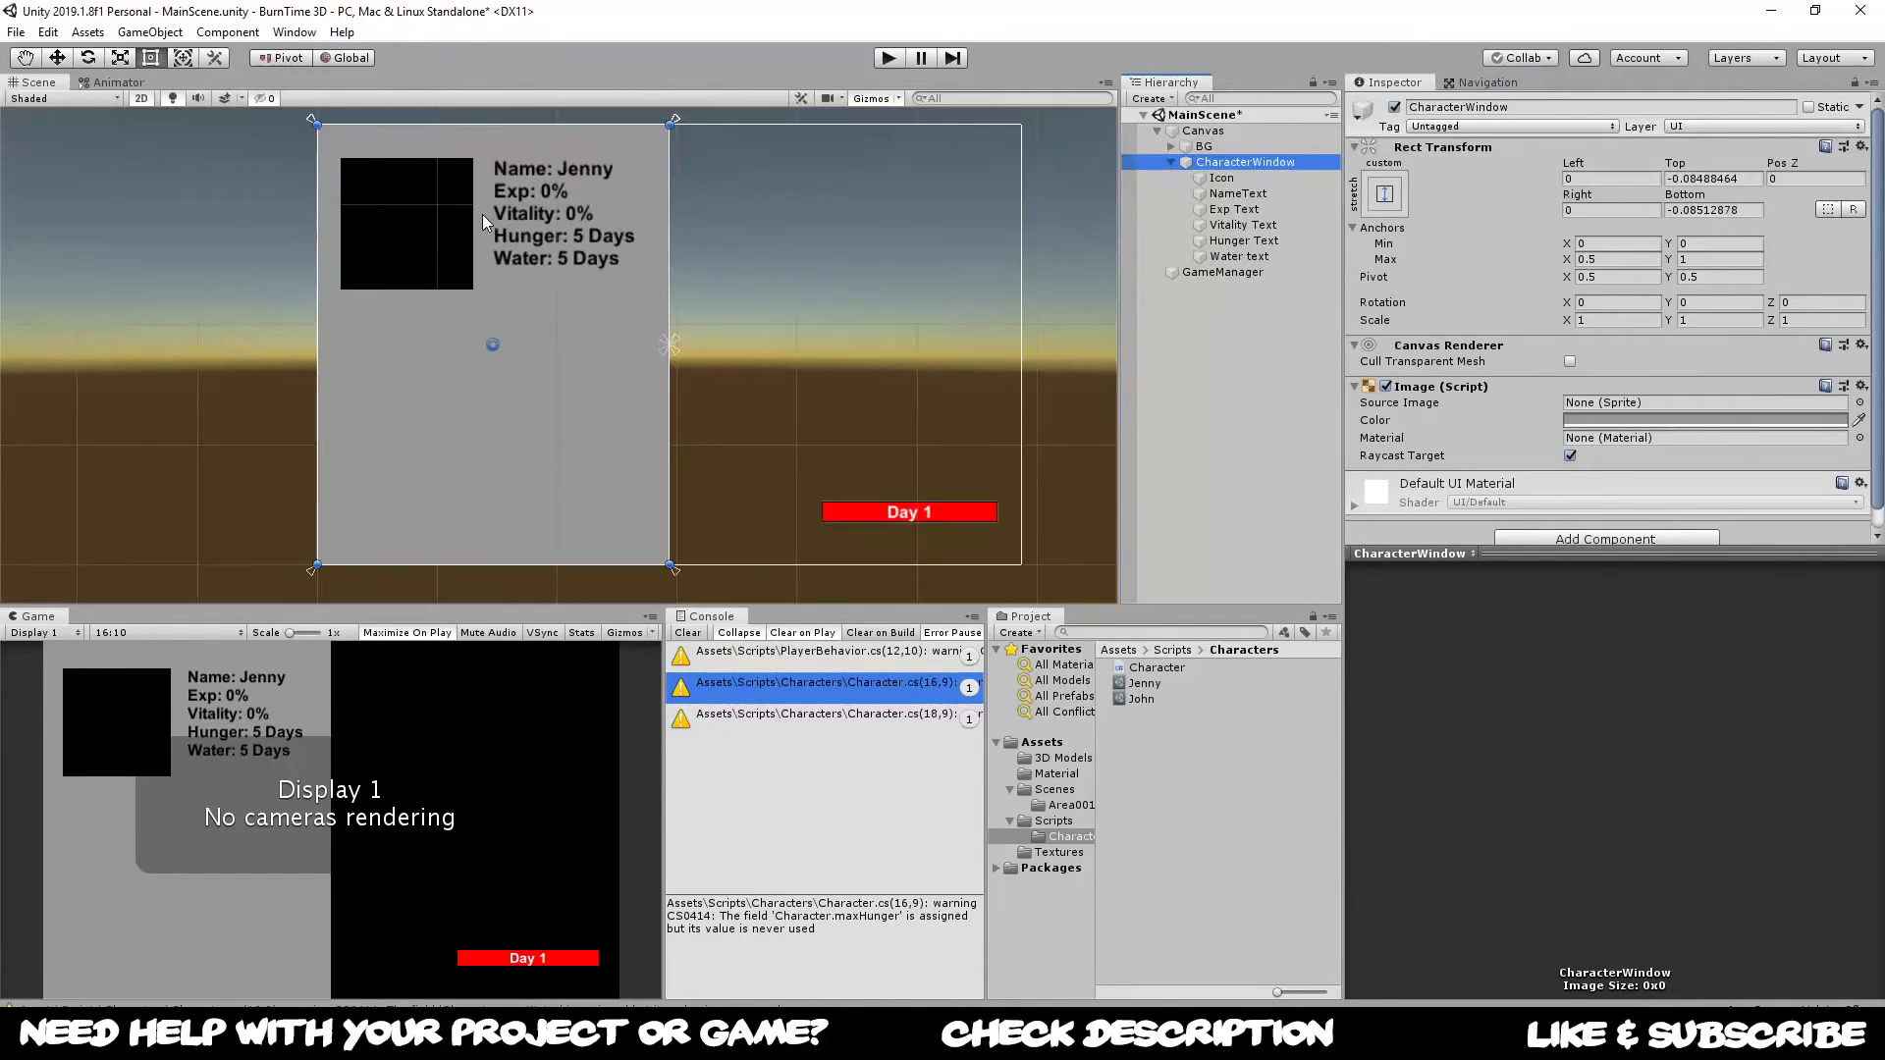
pyautogui.moveTo(481, 214); pyautogui.dragTo(522, 263)
pyautogui.scroll(4, 471, 211)
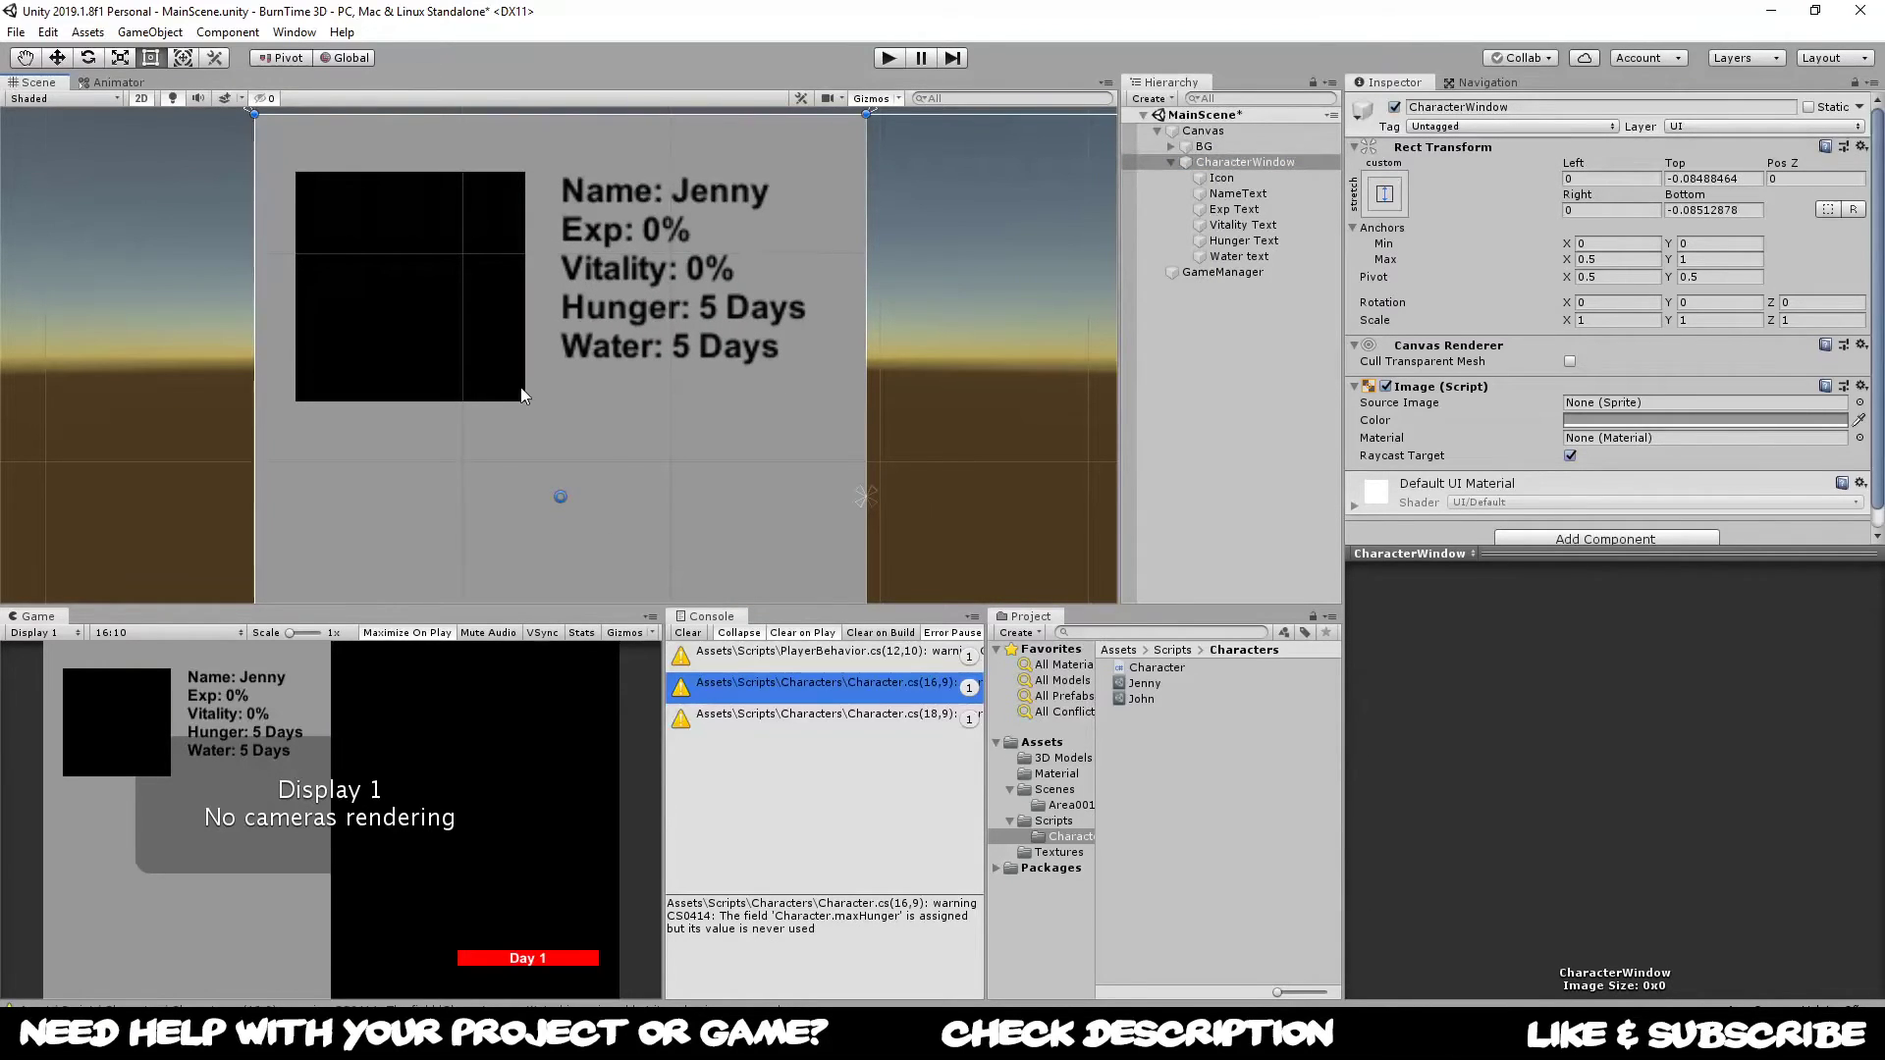
# Step: Switch to Inkscape and draw a rectangle about 89 × 109 mm in the empty area beside the Char Select mockup
pyautogui.hotkey('alt', 'Tab')
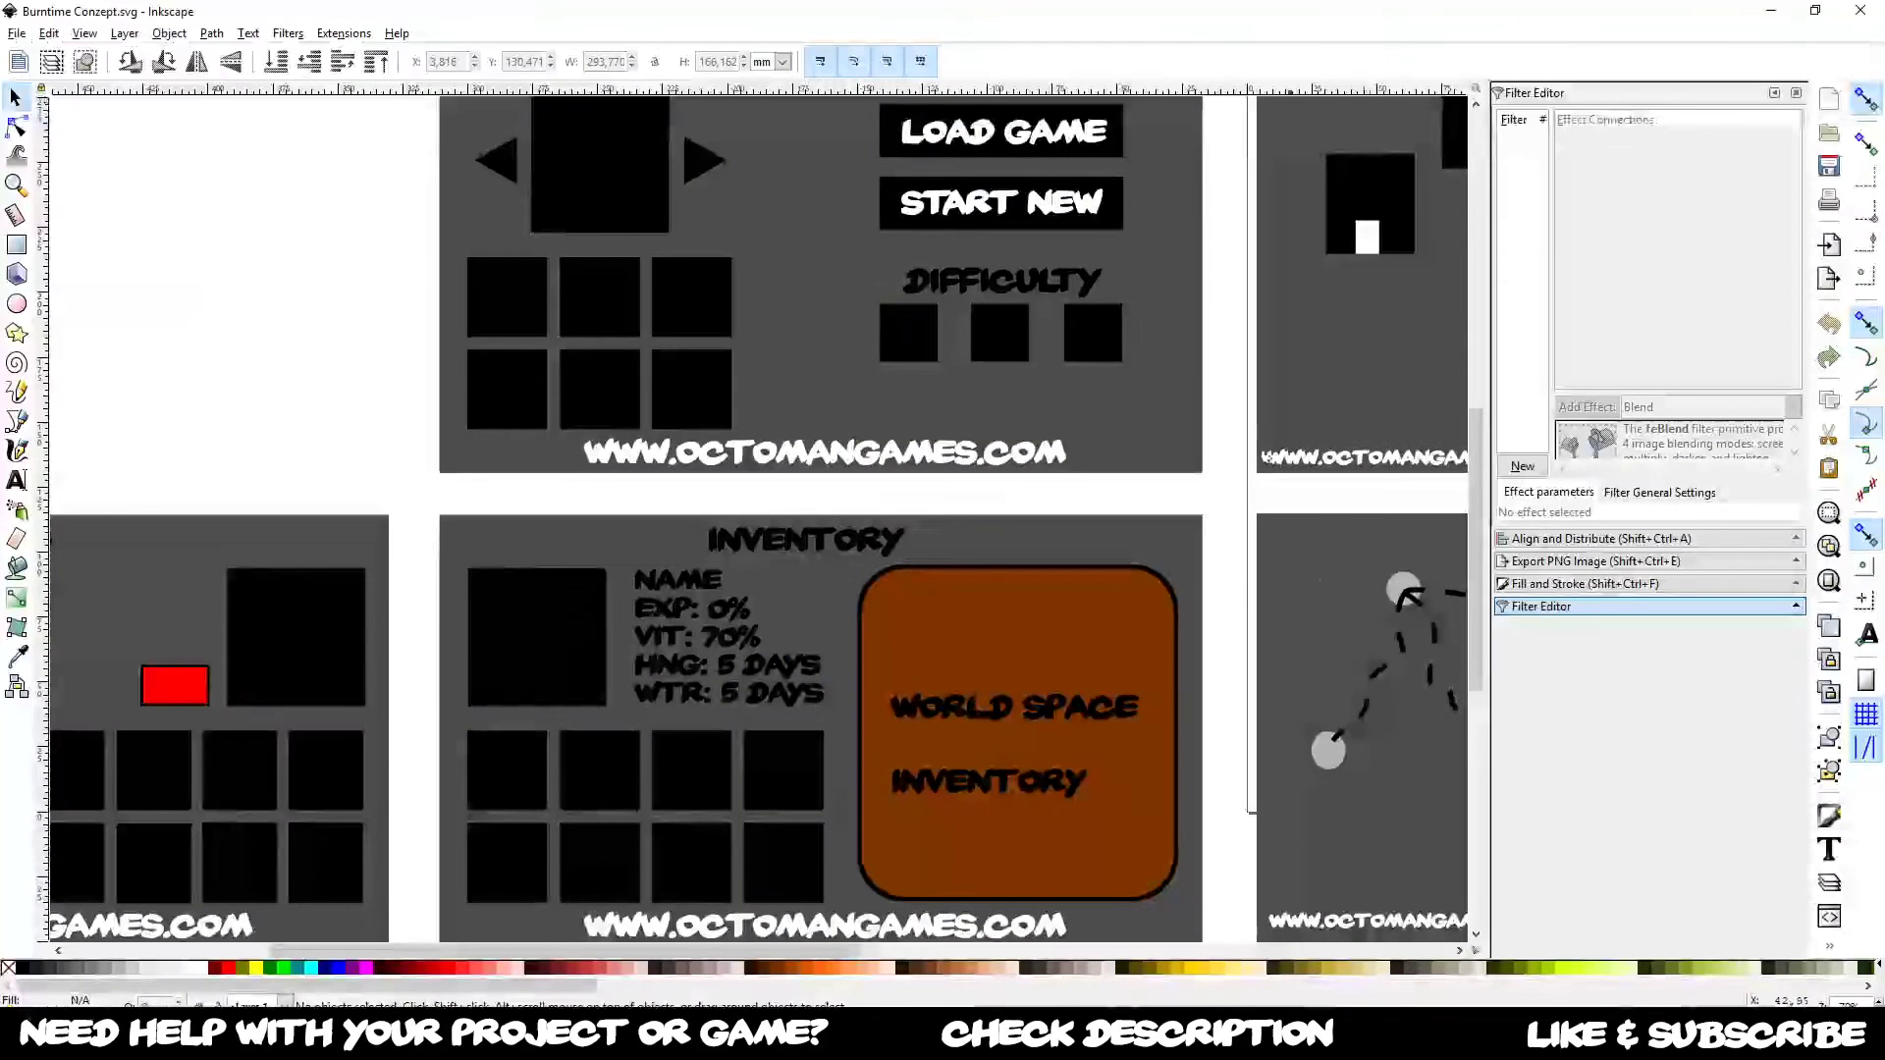
pyautogui.scroll(-5, 951, 646)
pyautogui.scroll(5, 773, 574)
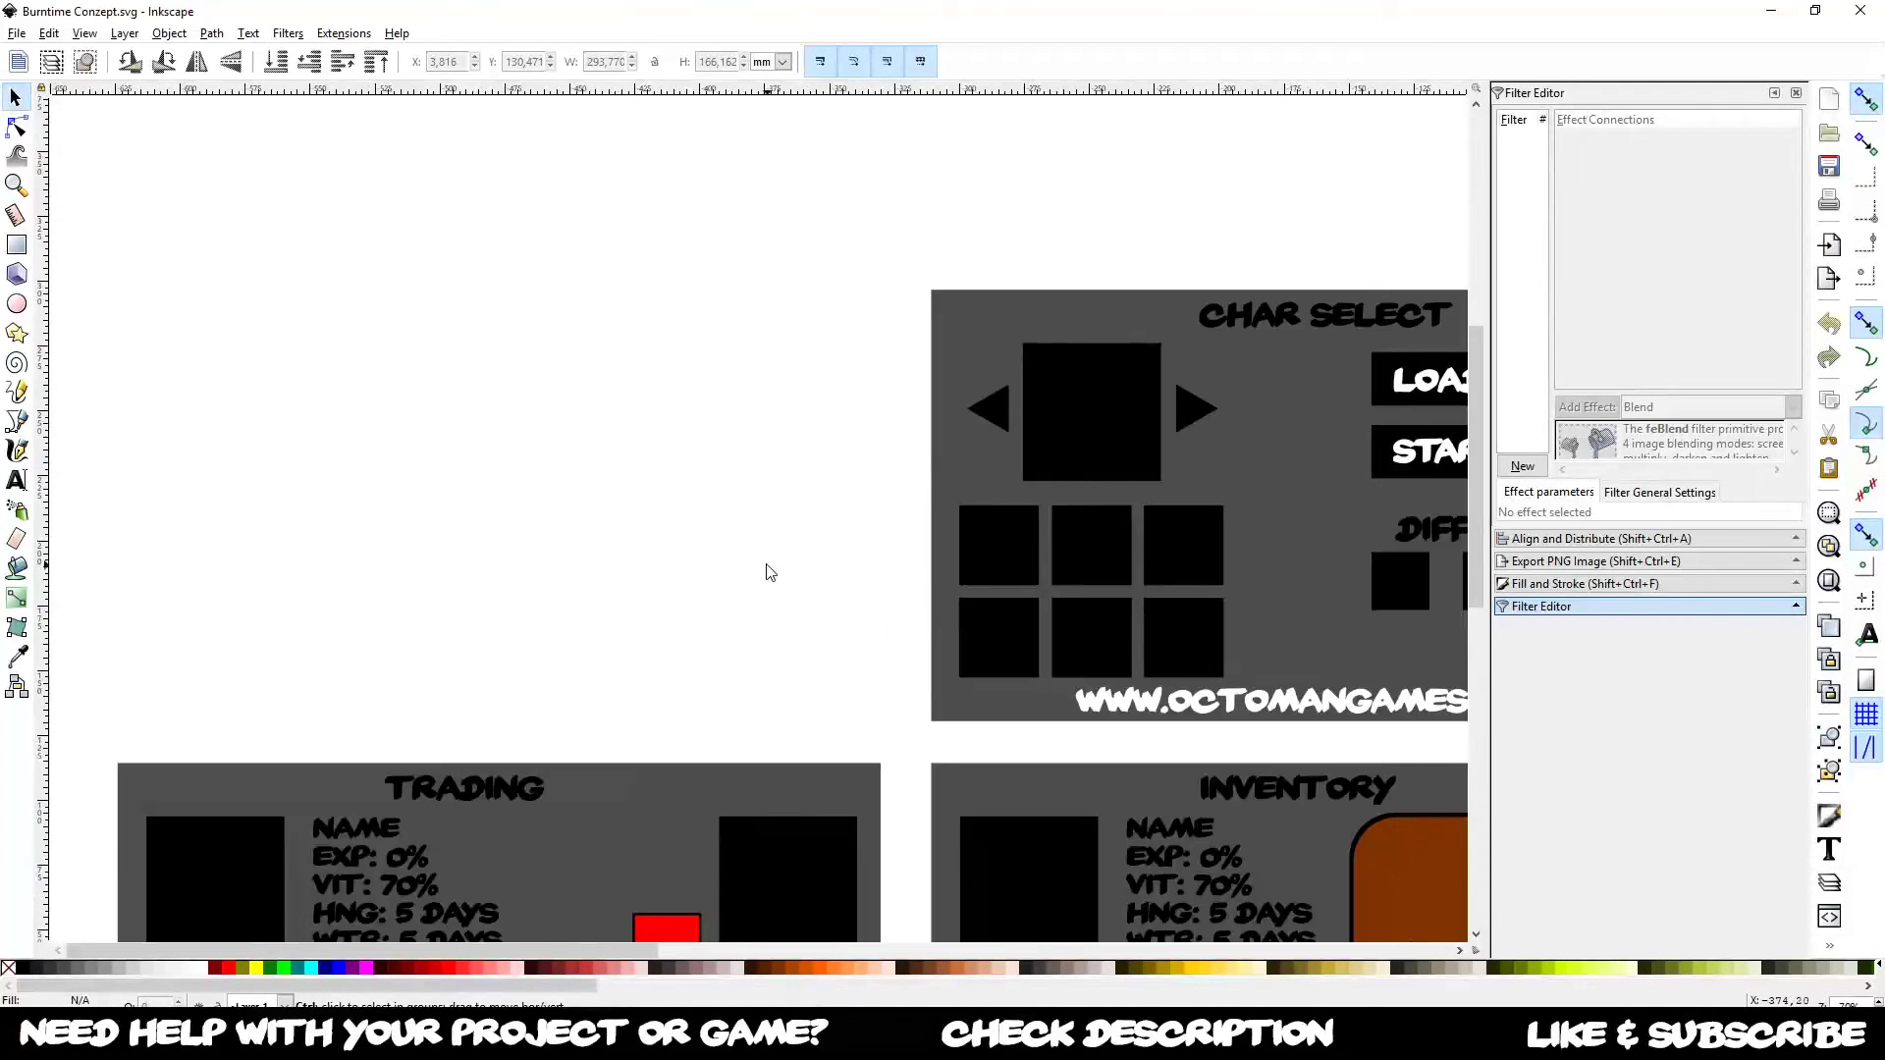
pyautogui.click(25, 246)
pyautogui.moveTo(645, 265); pyautogui.dragTo(972, 666)
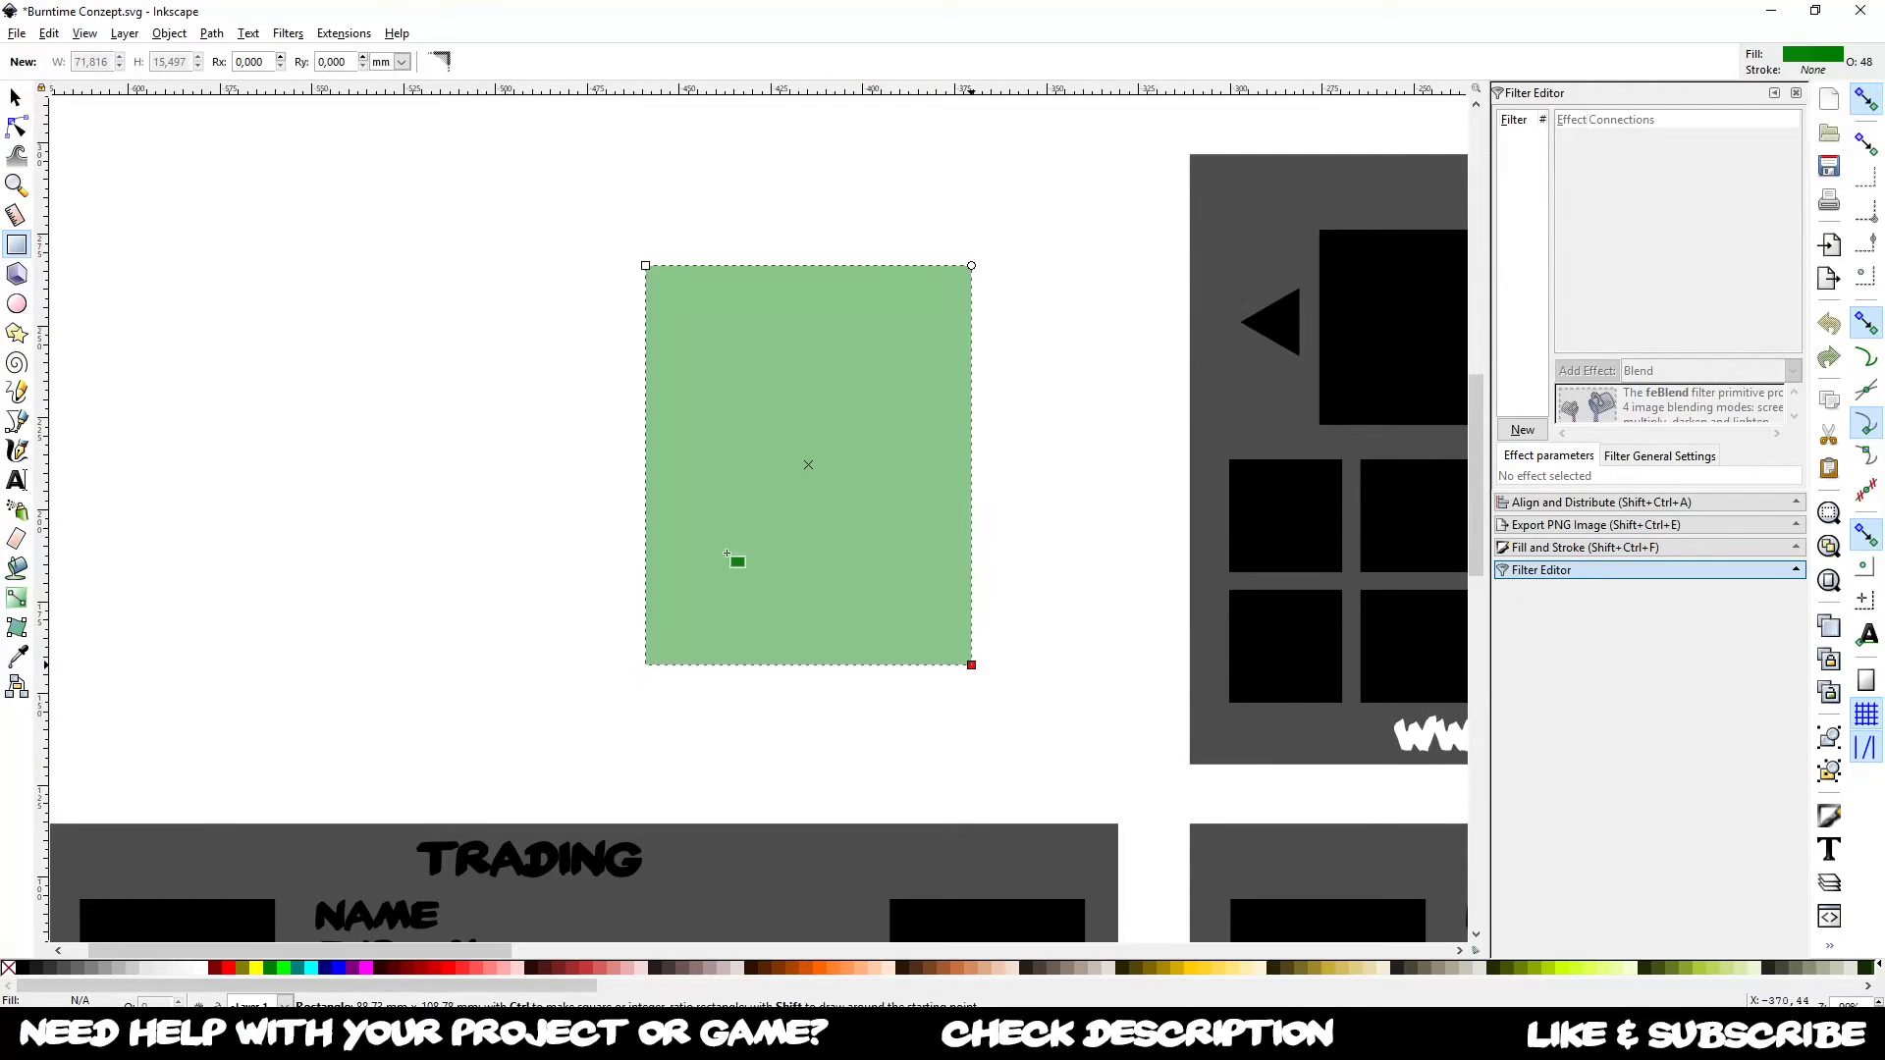
# Step: Set the new rectangle's fill to brown (803a00ff) with 100% opacity
pyautogui.click(1590, 525)
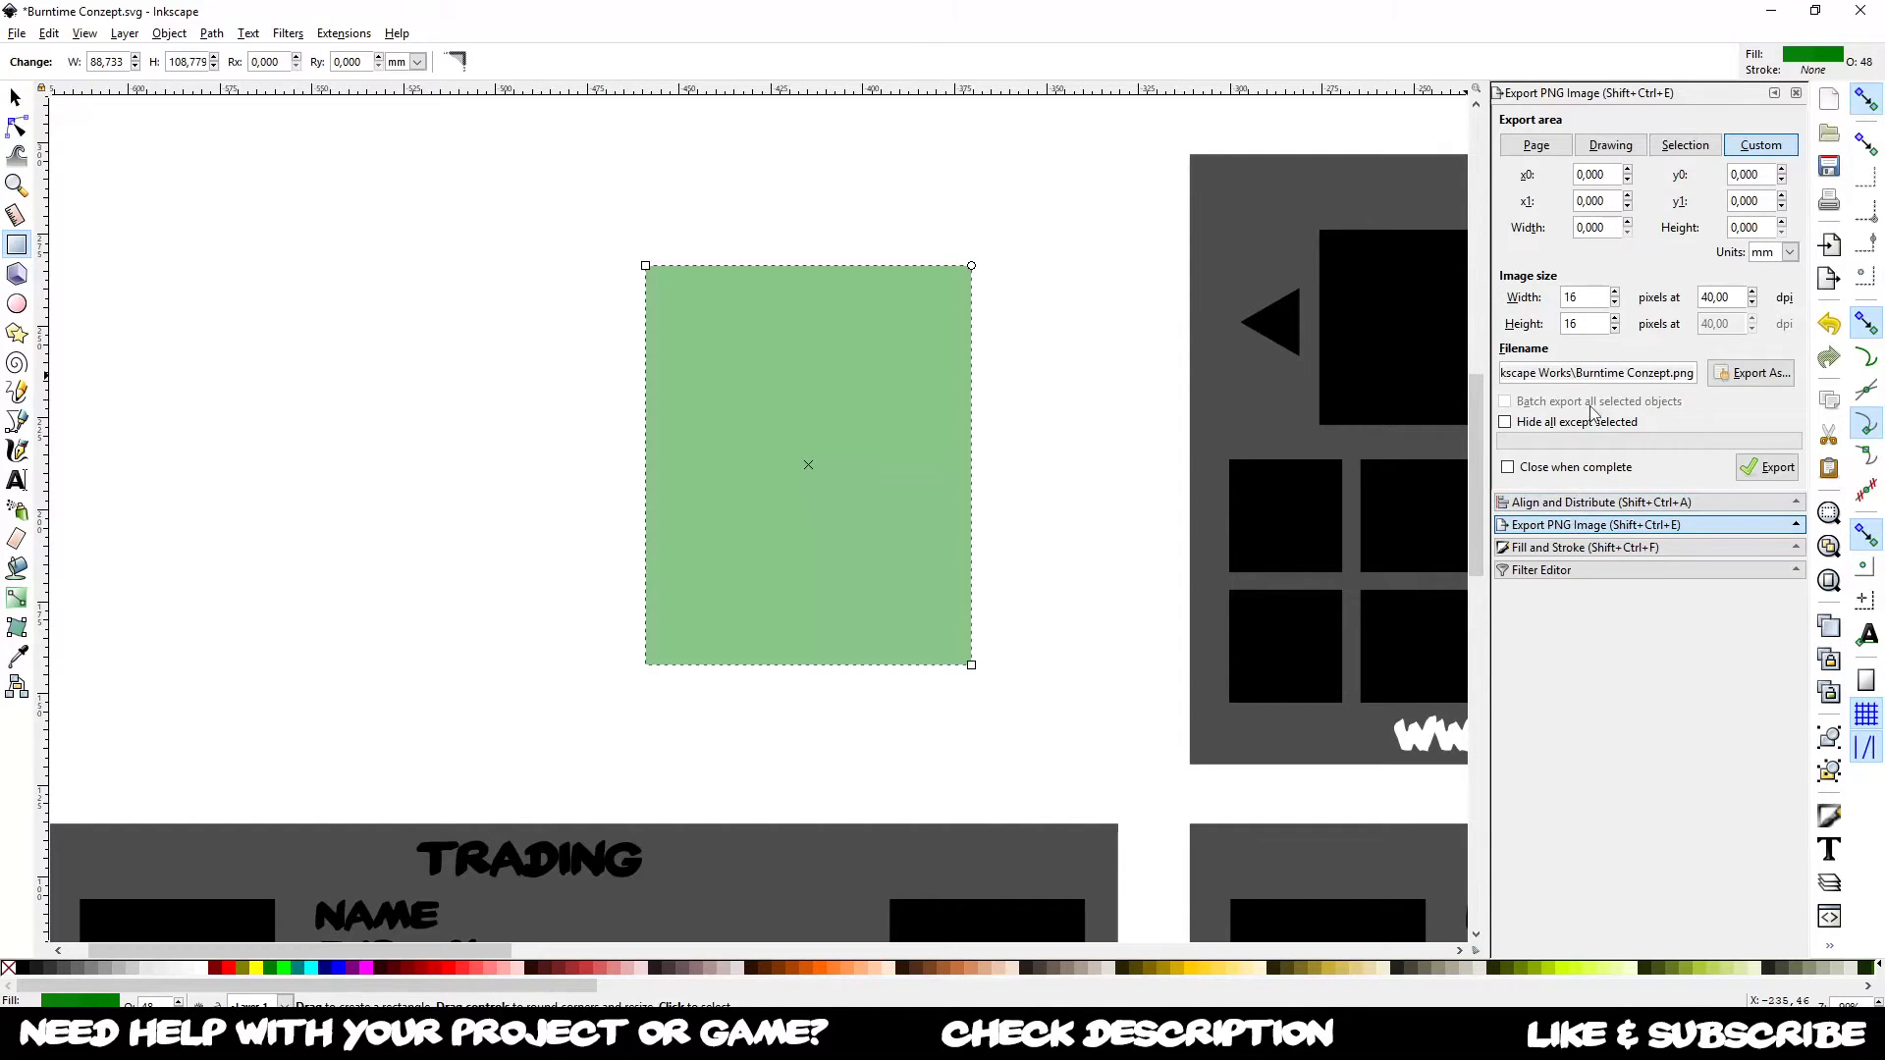
pyautogui.click(1583, 548)
pyautogui.moveTo(1600, 310); pyautogui.dragTo(1805, 300)
pyautogui.click(1661, 449)
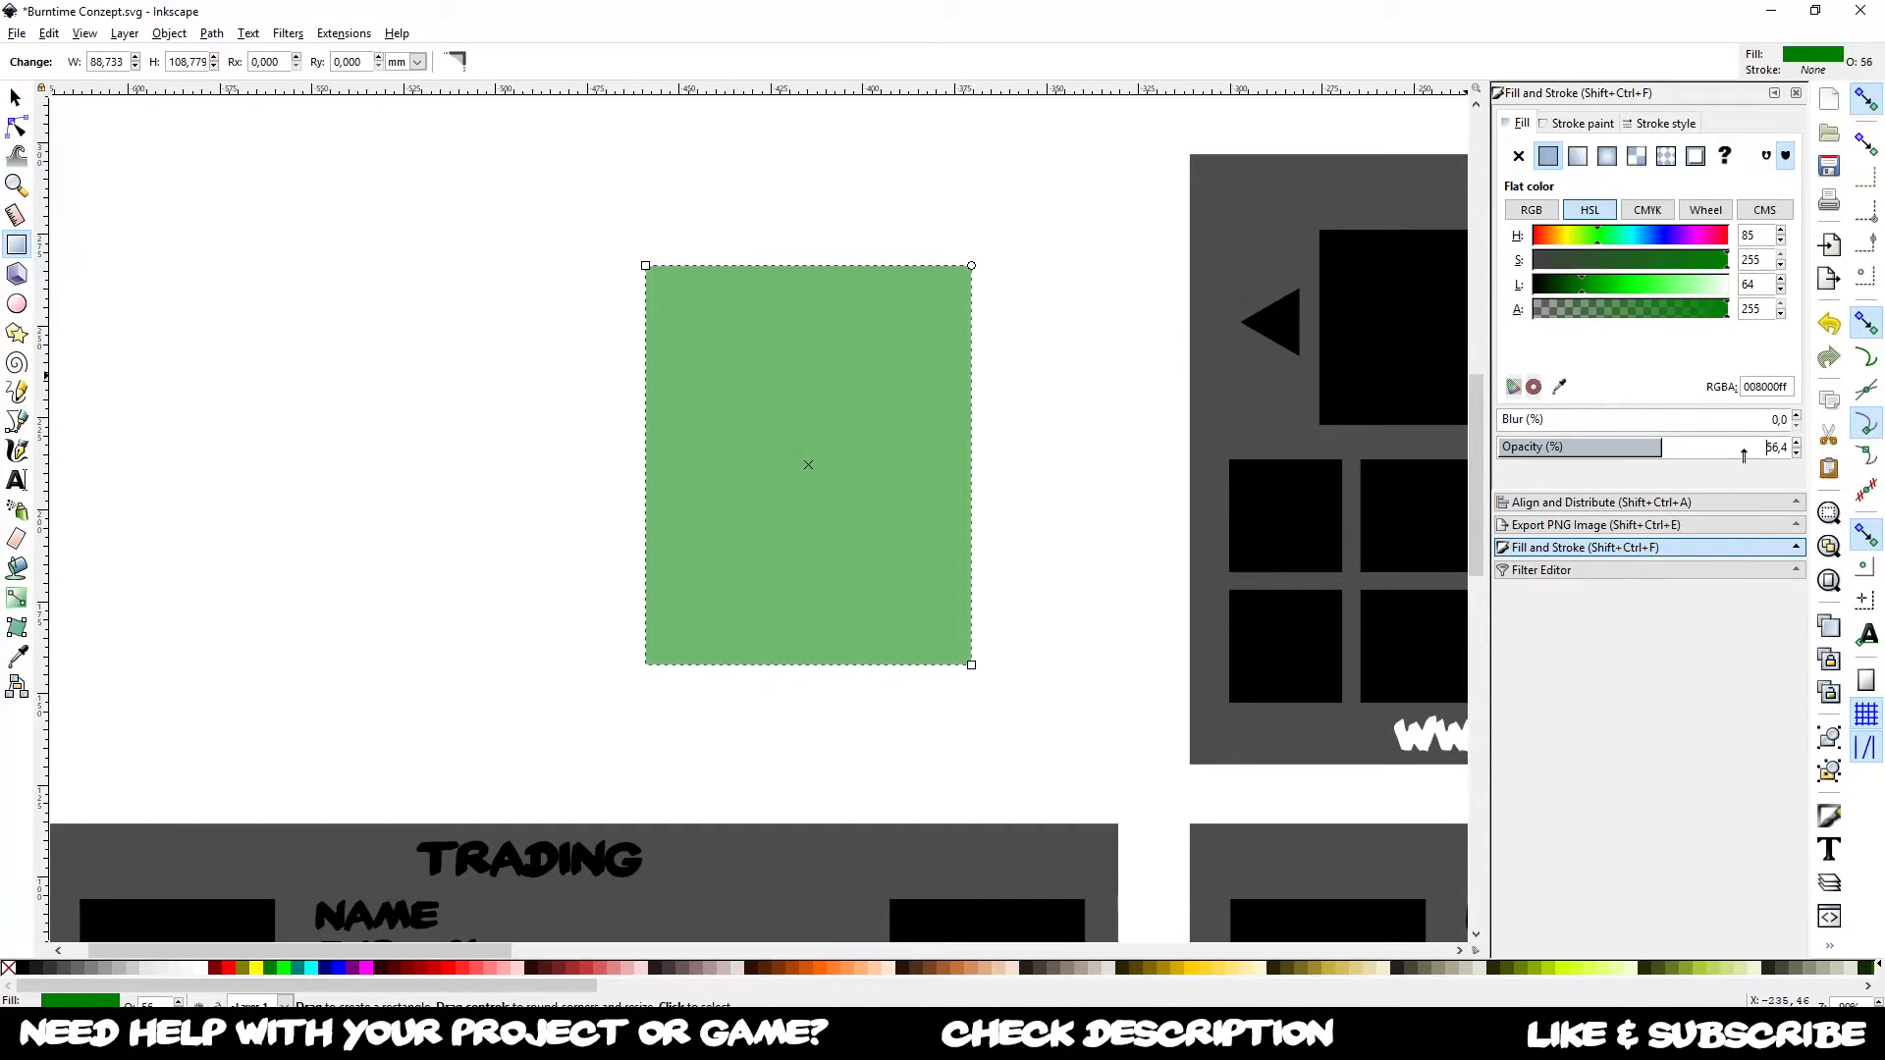
pyautogui.moveTo(1754, 447); pyautogui.dragTo(1877, 448)
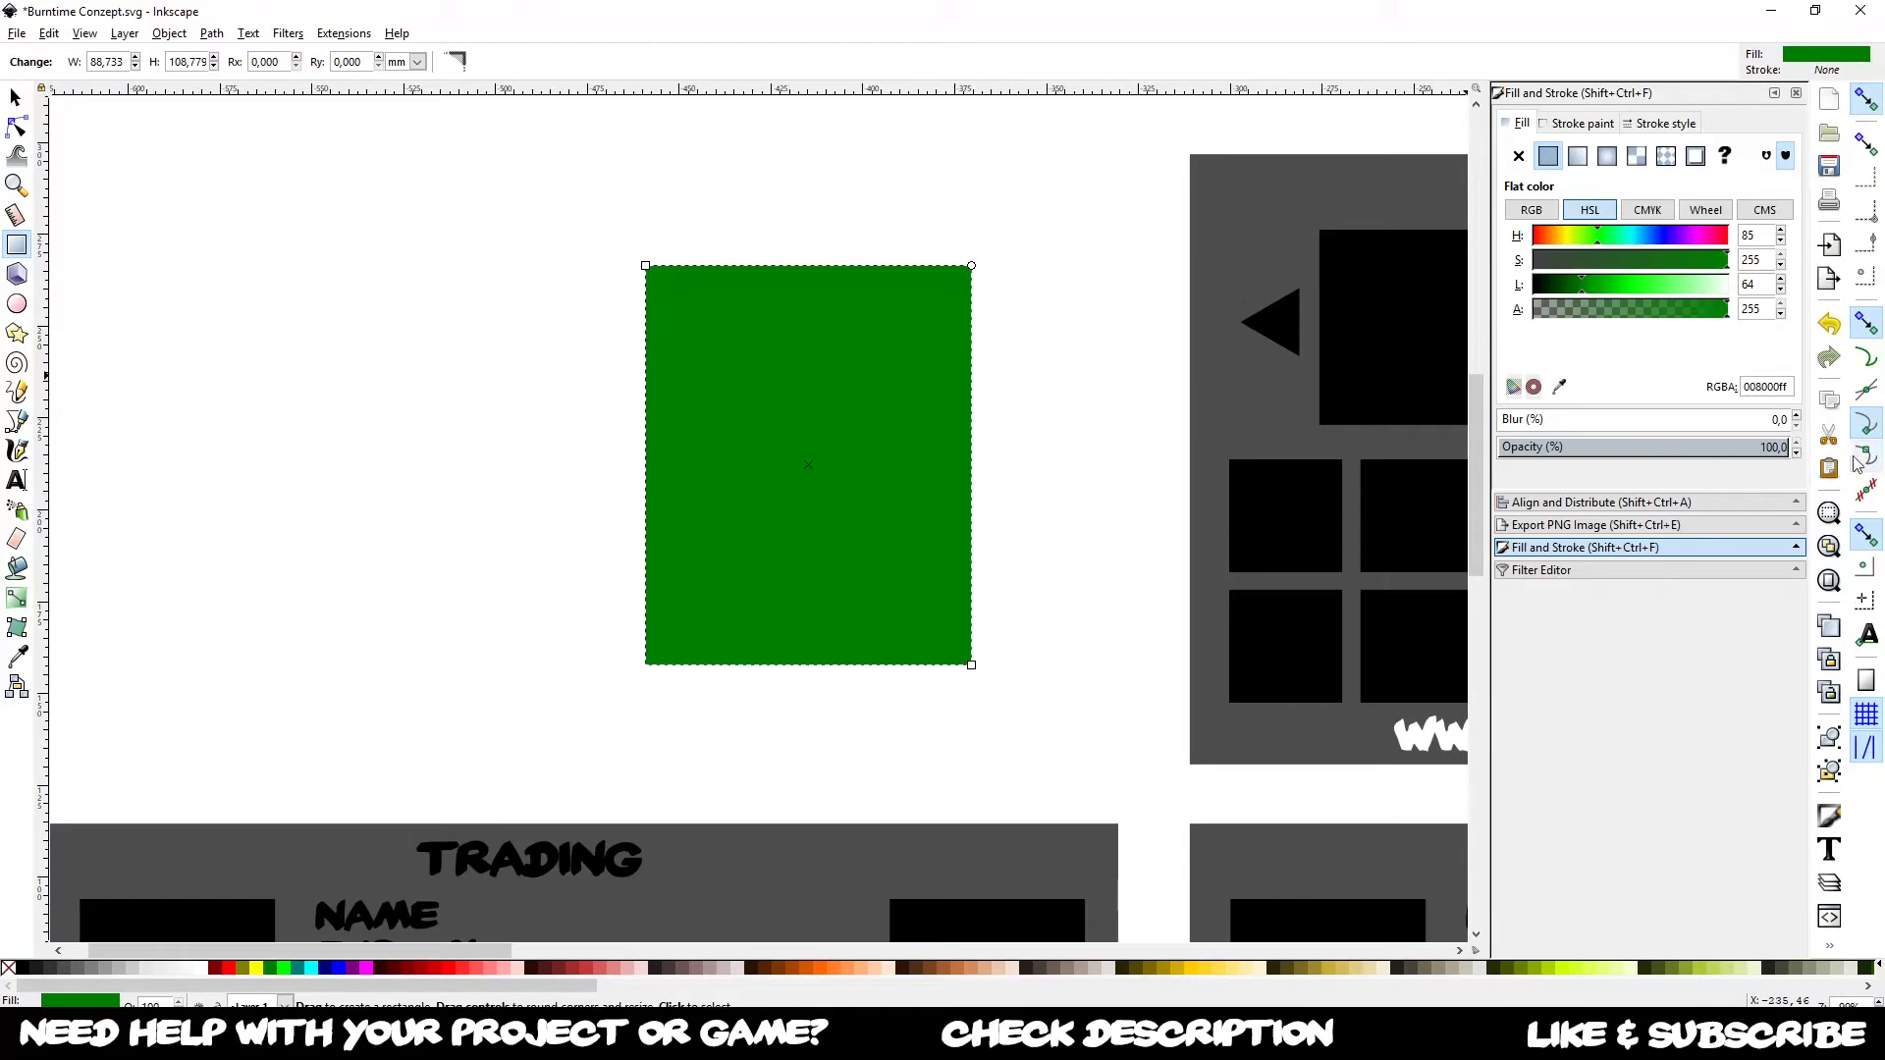
pyautogui.moveTo(1598, 238); pyautogui.dragTo(1547, 243)
pyautogui.scroll(1, 786, 575)
pyautogui.scroll(-1, 733, 547)
pyautogui.scroll(1, 720, 568)
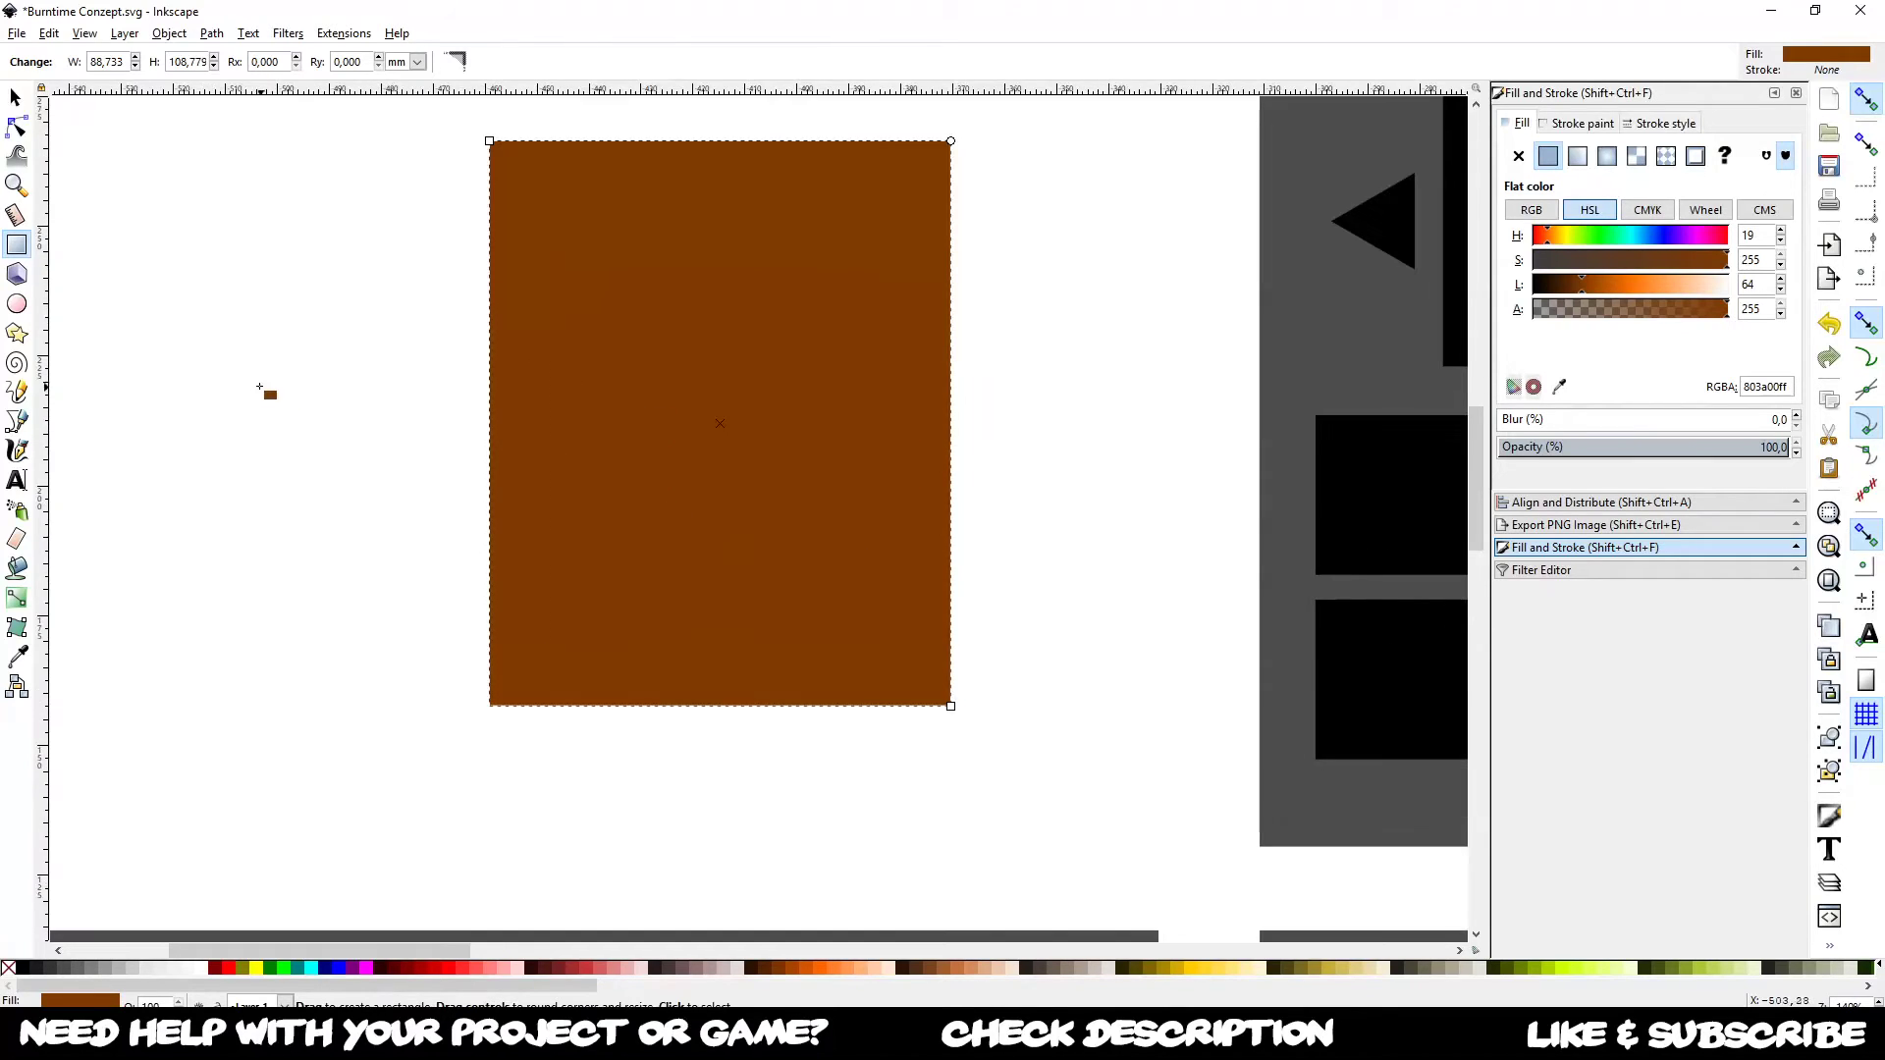
# Step: Draw a closed wavy freehand shape across the brown rectangle's lower edge and fill it with black
pyautogui.click(16, 393)
pyautogui.moveTo(458, 733)
pyautogui.mouseDown()
pyautogui.moveTo(513, 685)
pyautogui.moveTo(698, 707)
pyautogui.moveTo(913, 652)
pyautogui.moveTo(795, 782)
pyautogui.moveTo(414, 782)
pyautogui.mouseUp()
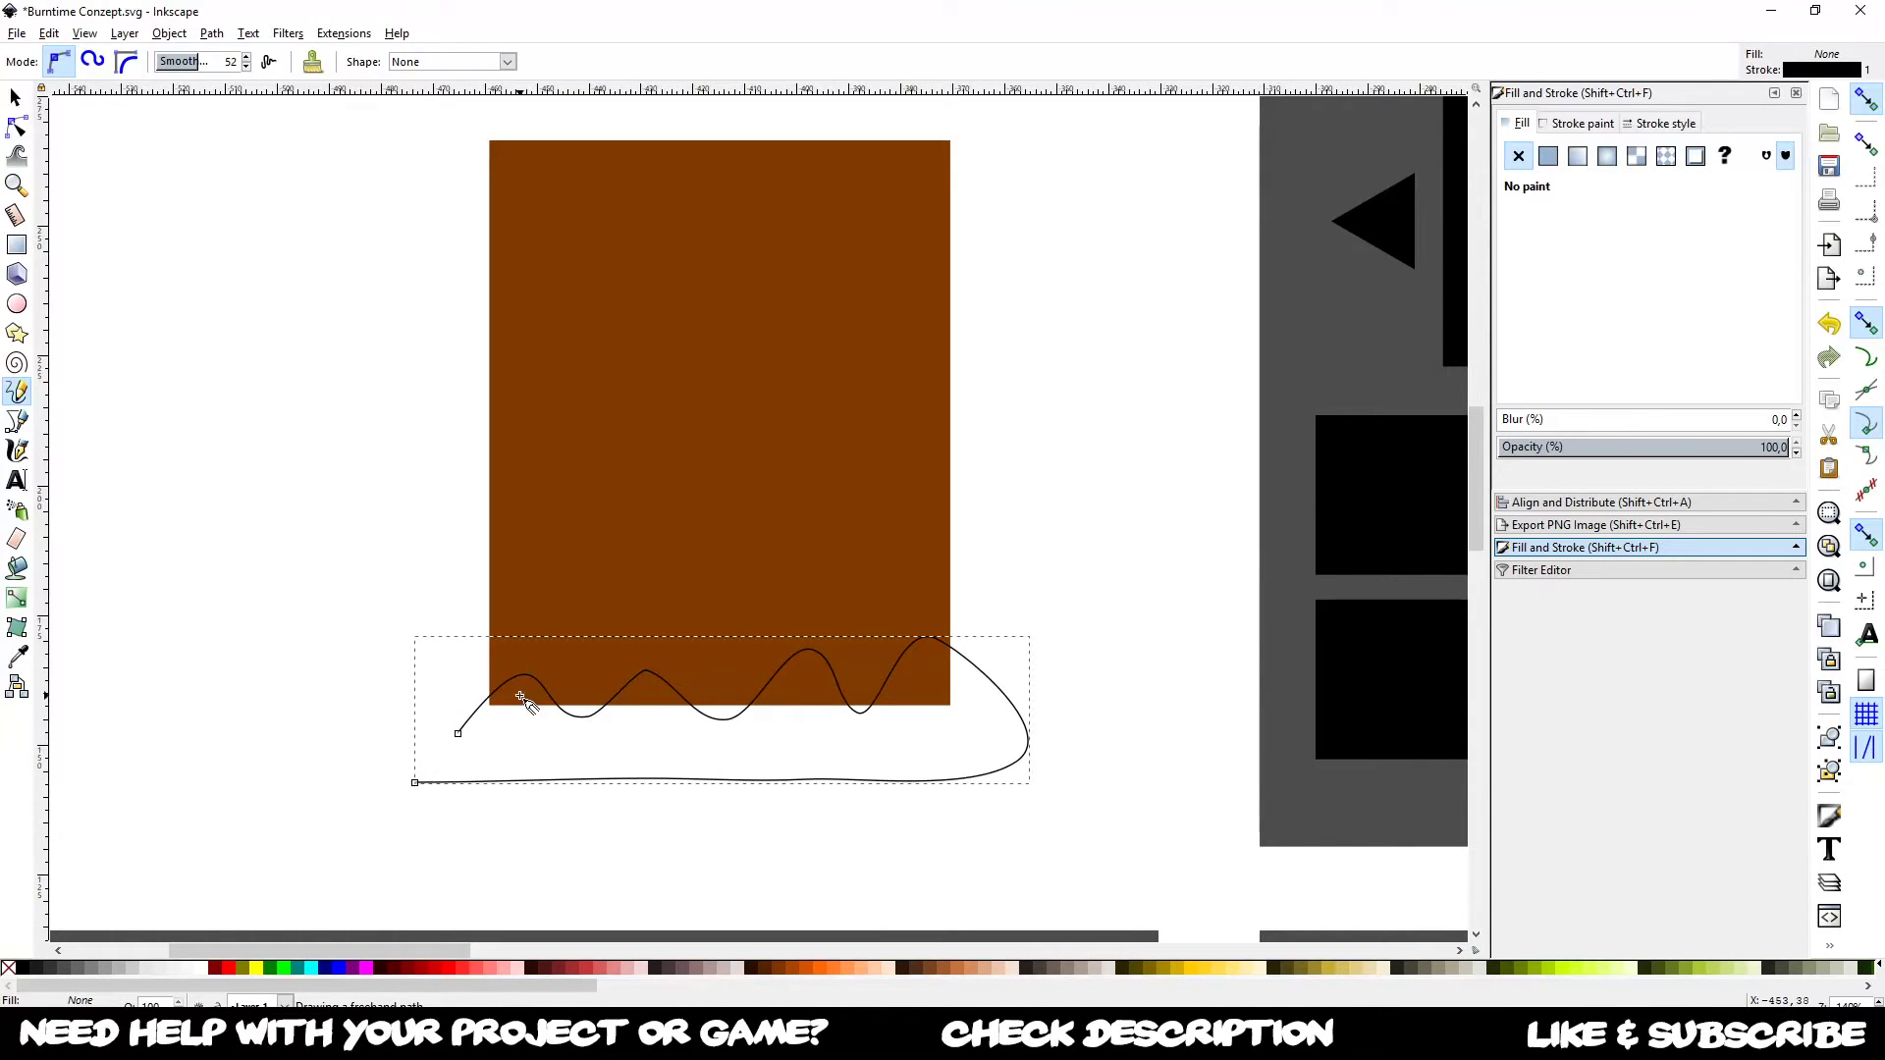
pyautogui.hotkey('ctrl', 'z')
pyautogui.moveTo(416, 725)
pyautogui.mouseDown()
pyautogui.moveTo(497, 636)
pyautogui.moveTo(610, 687)
pyautogui.moveTo(799, 639)
pyautogui.moveTo(1005, 715)
pyautogui.moveTo(526, 791)
pyautogui.moveTo(415, 725)
pyautogui.mouseUp()
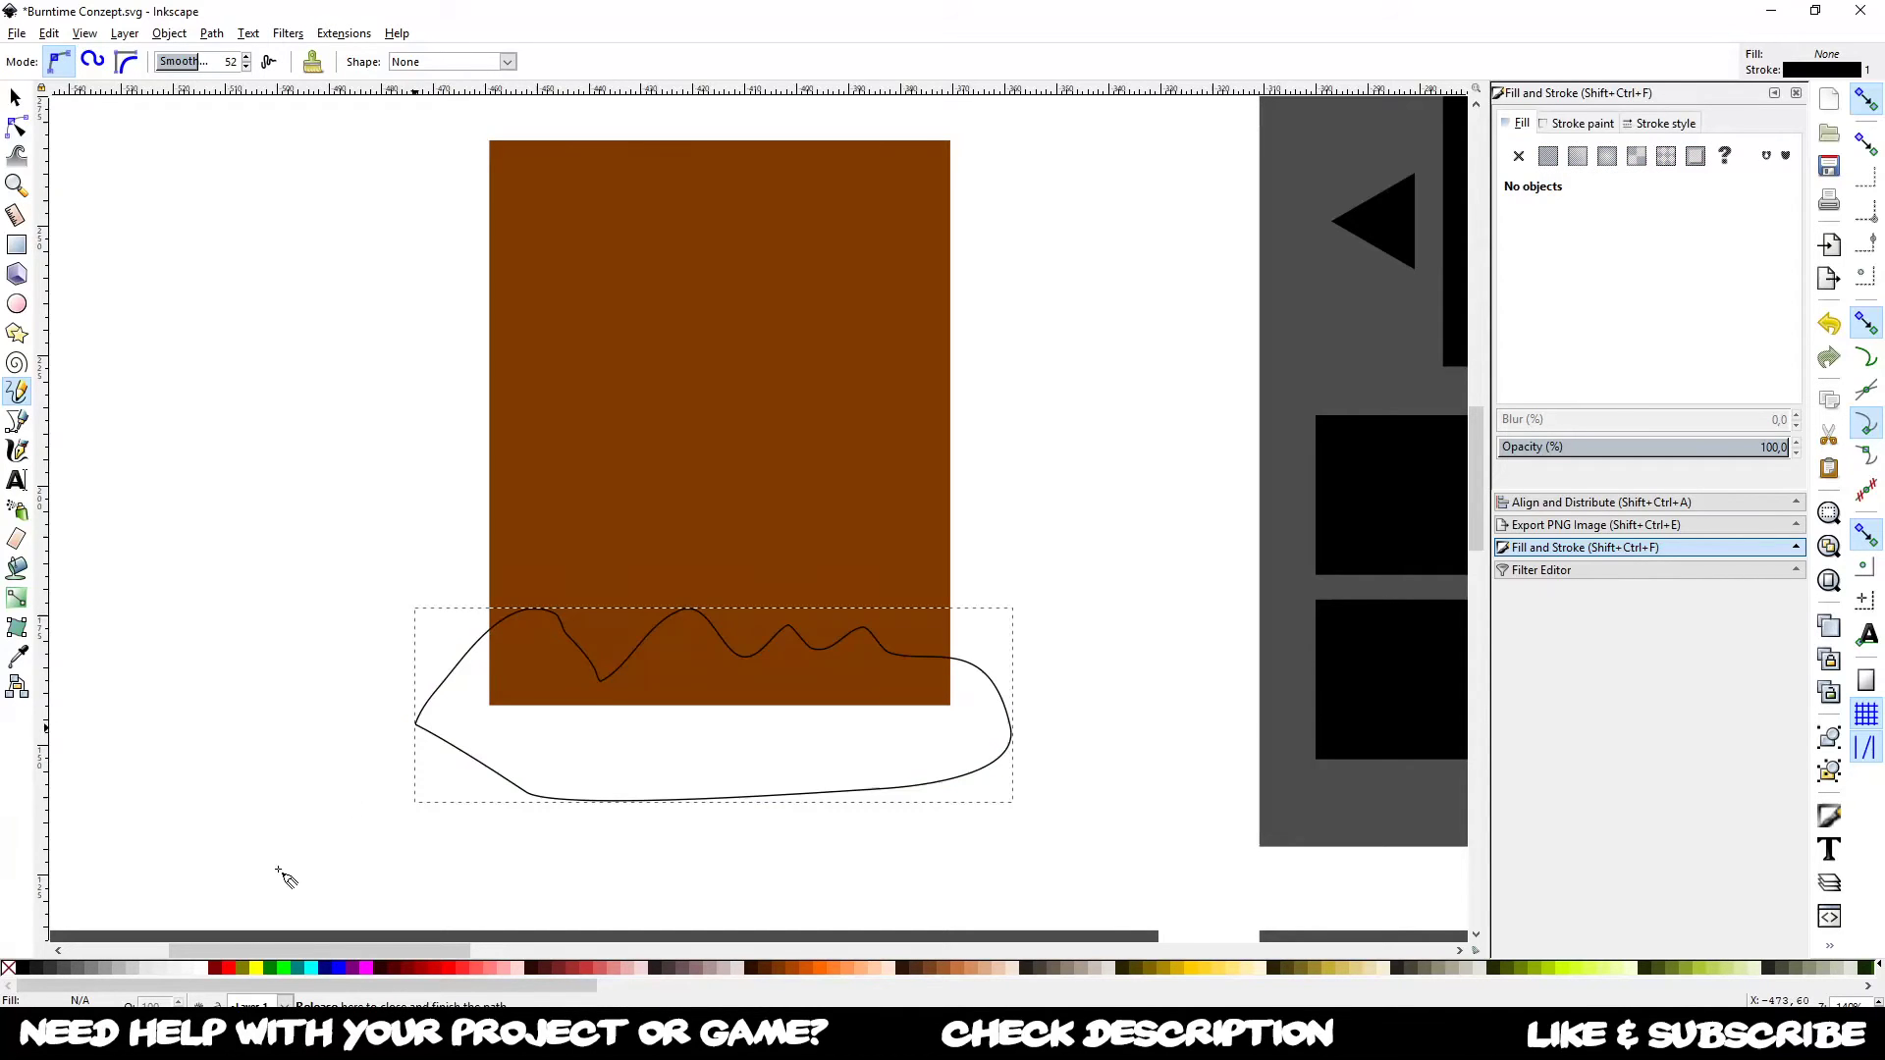
pyautogui.click(21, 969)
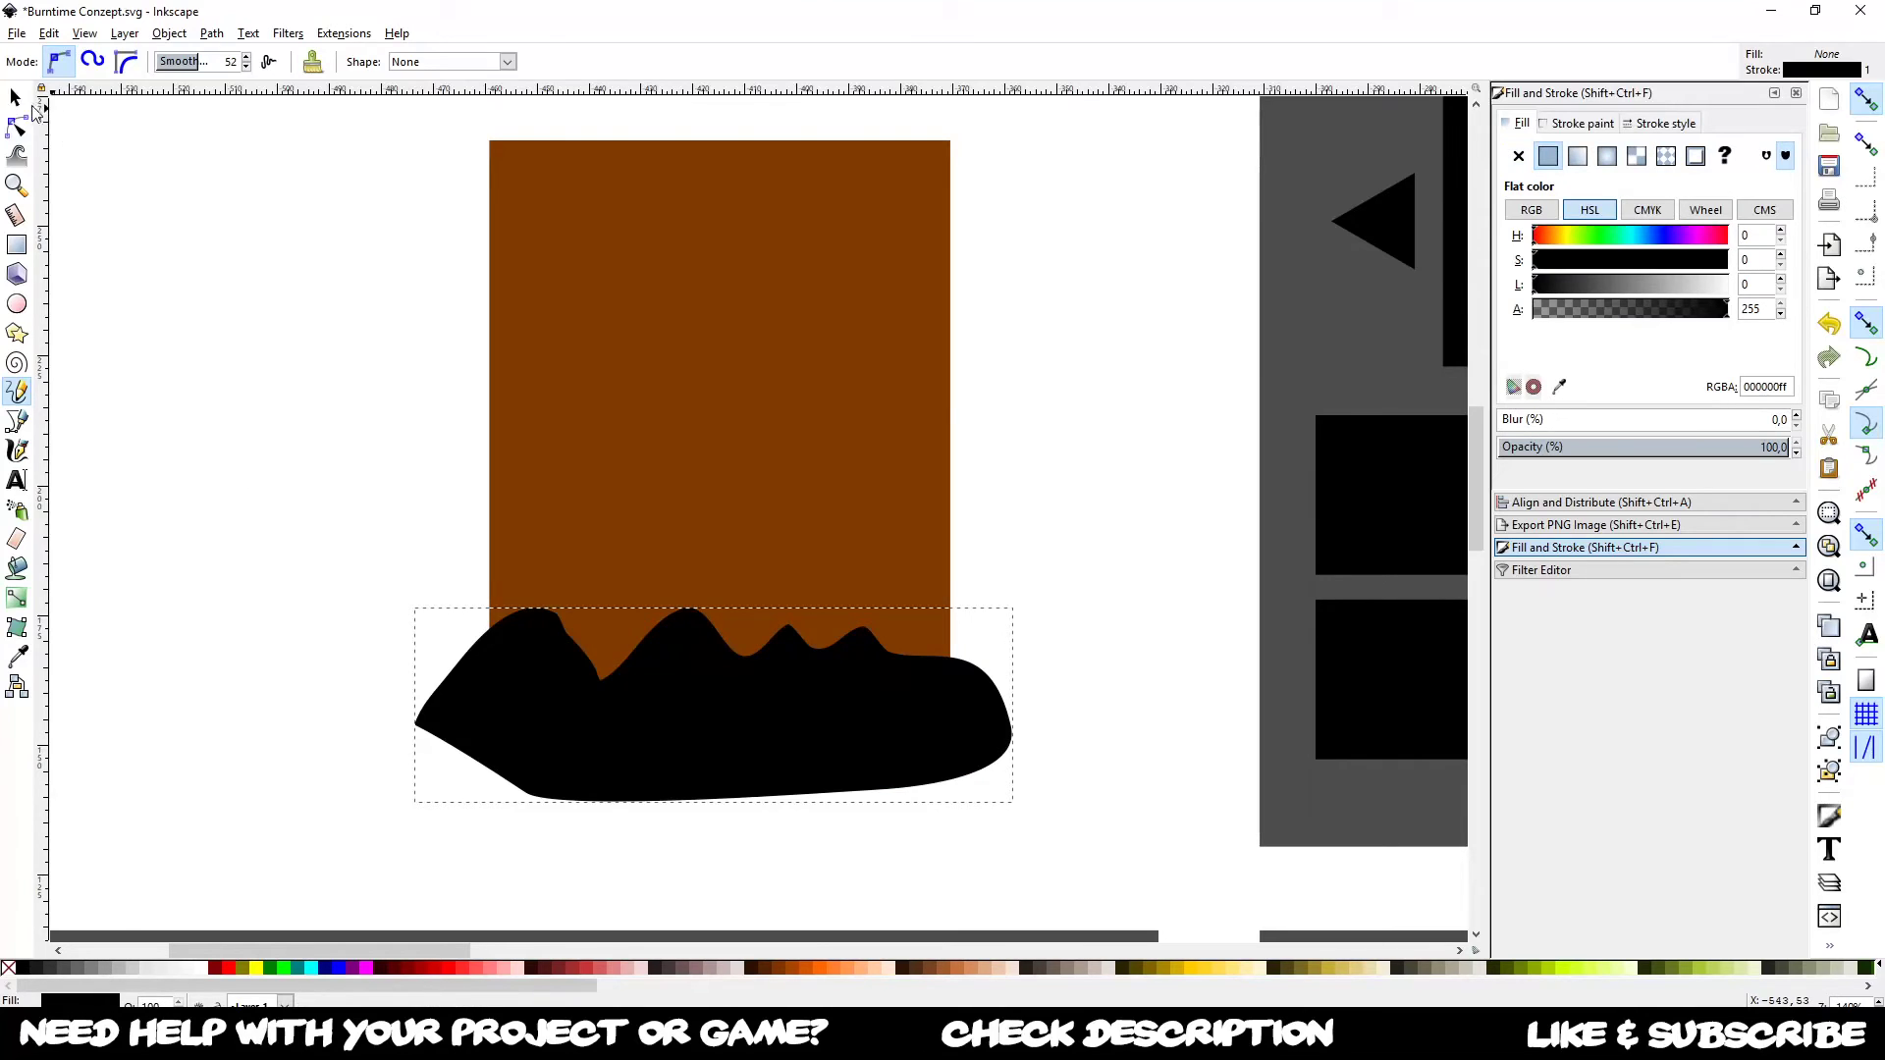
# Step: Round the corners of the brown rectangle
pyautogui.click(15, 98)
pyautogui.click(644, 337)
pyautogui.press('Escape')
pyautogui.click(546, 356)
pyautogui.click(18, 128)
pyautogui.moveTo(496, 141); pyautogui.dragTo(499, 169)
pyautogui.hotkey('ctrl', 'z')
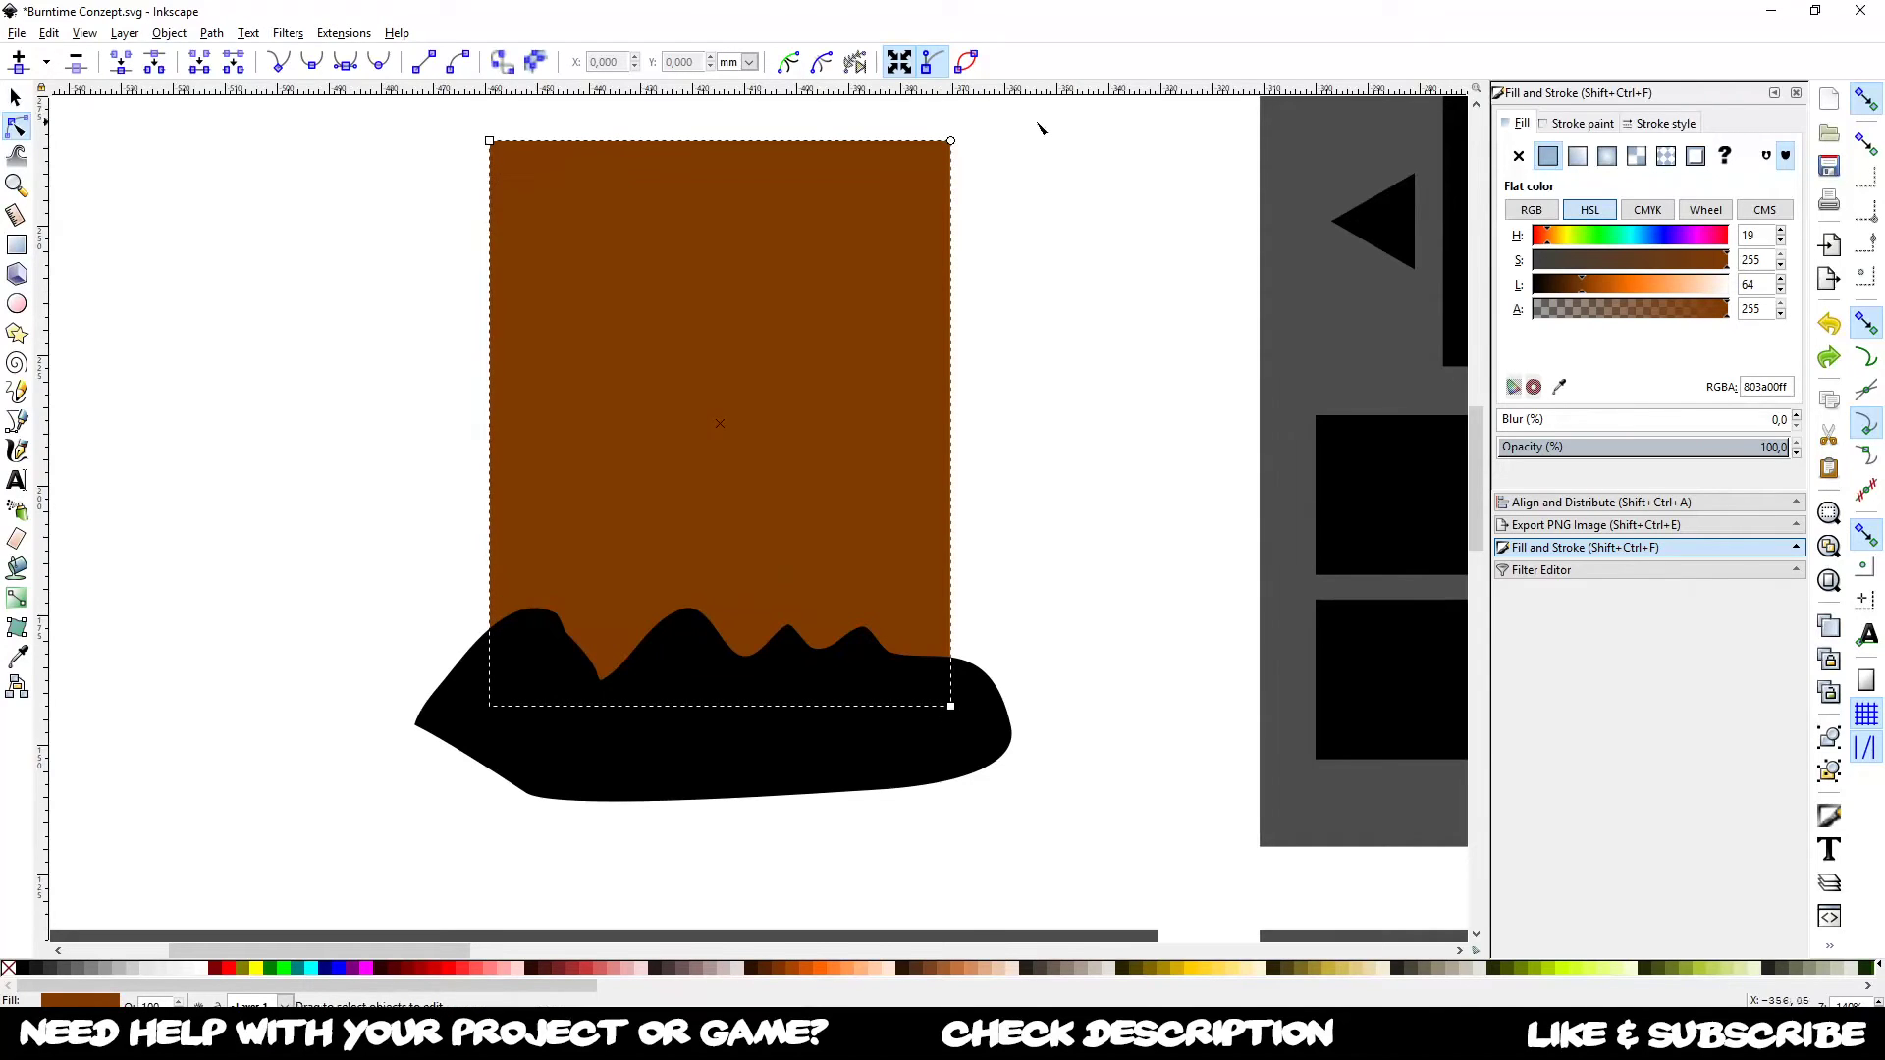
pyautogui.moveTo(951, 142); pyautogui.dragTo(957, 195)
pyautogui.click(1022, 298)
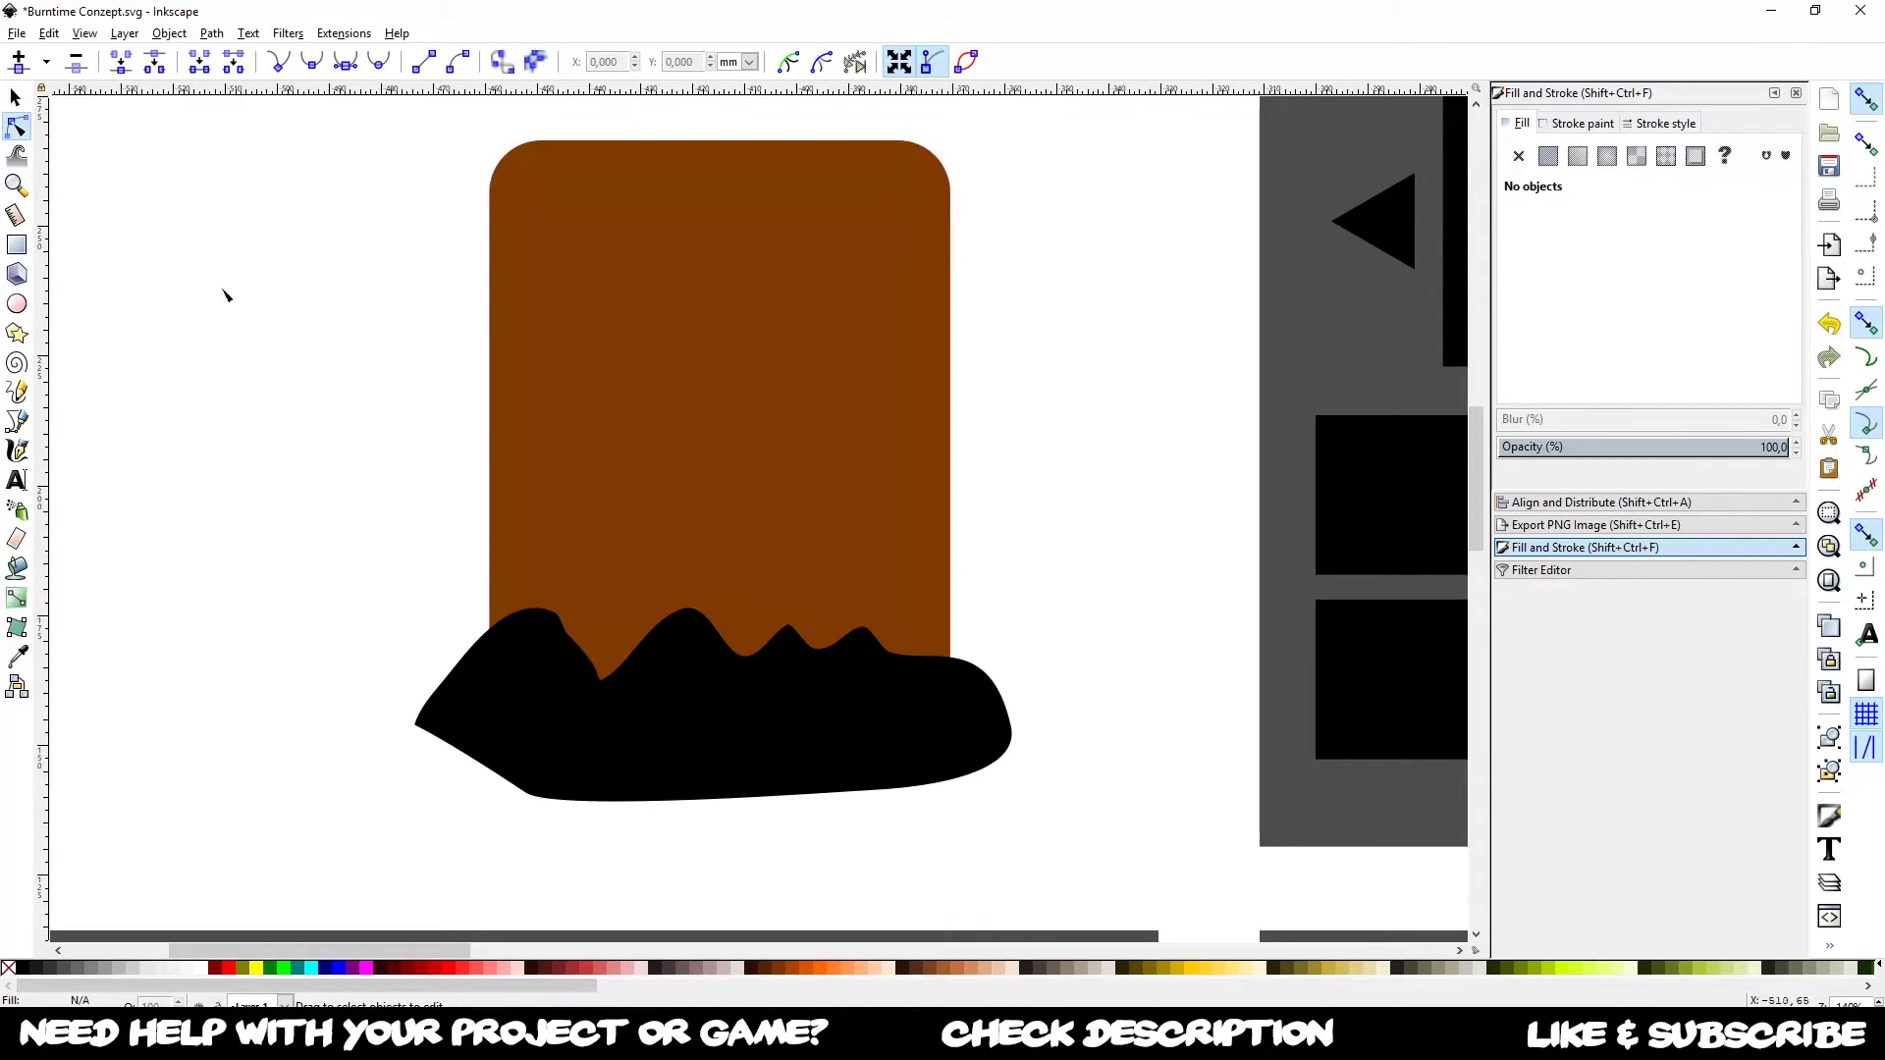
# Step: Subtract the black wavy shape from the brown rectangle with the Difference operation to give it a ragged lower edge
pyautogui.click(13, 96)
pyautogui.click(583, 385)
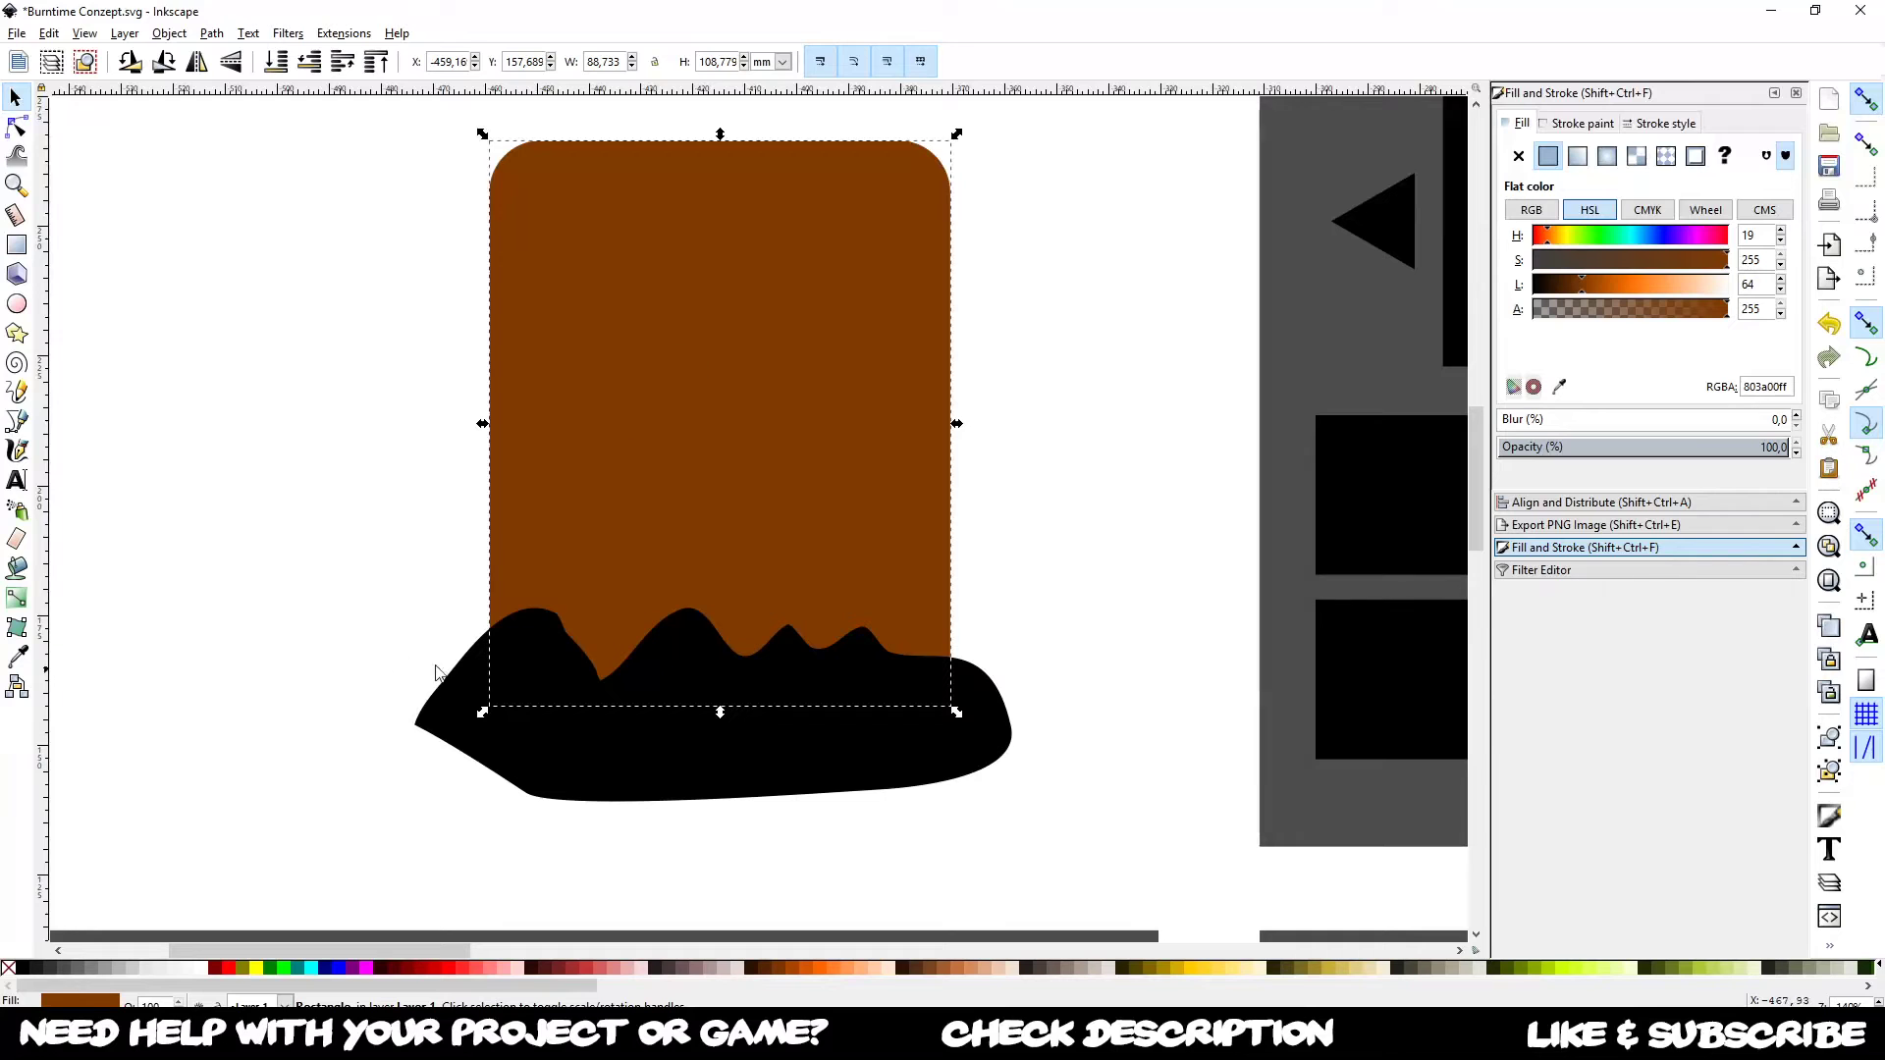
pyautogui.click(405, 582)
pyautogui.click(613, 500)
pyautogui.keyDown('shift'); pyautogui.click(638, 744); pyautogui.keyUp('shift')
pyautogui.click(211, 32)
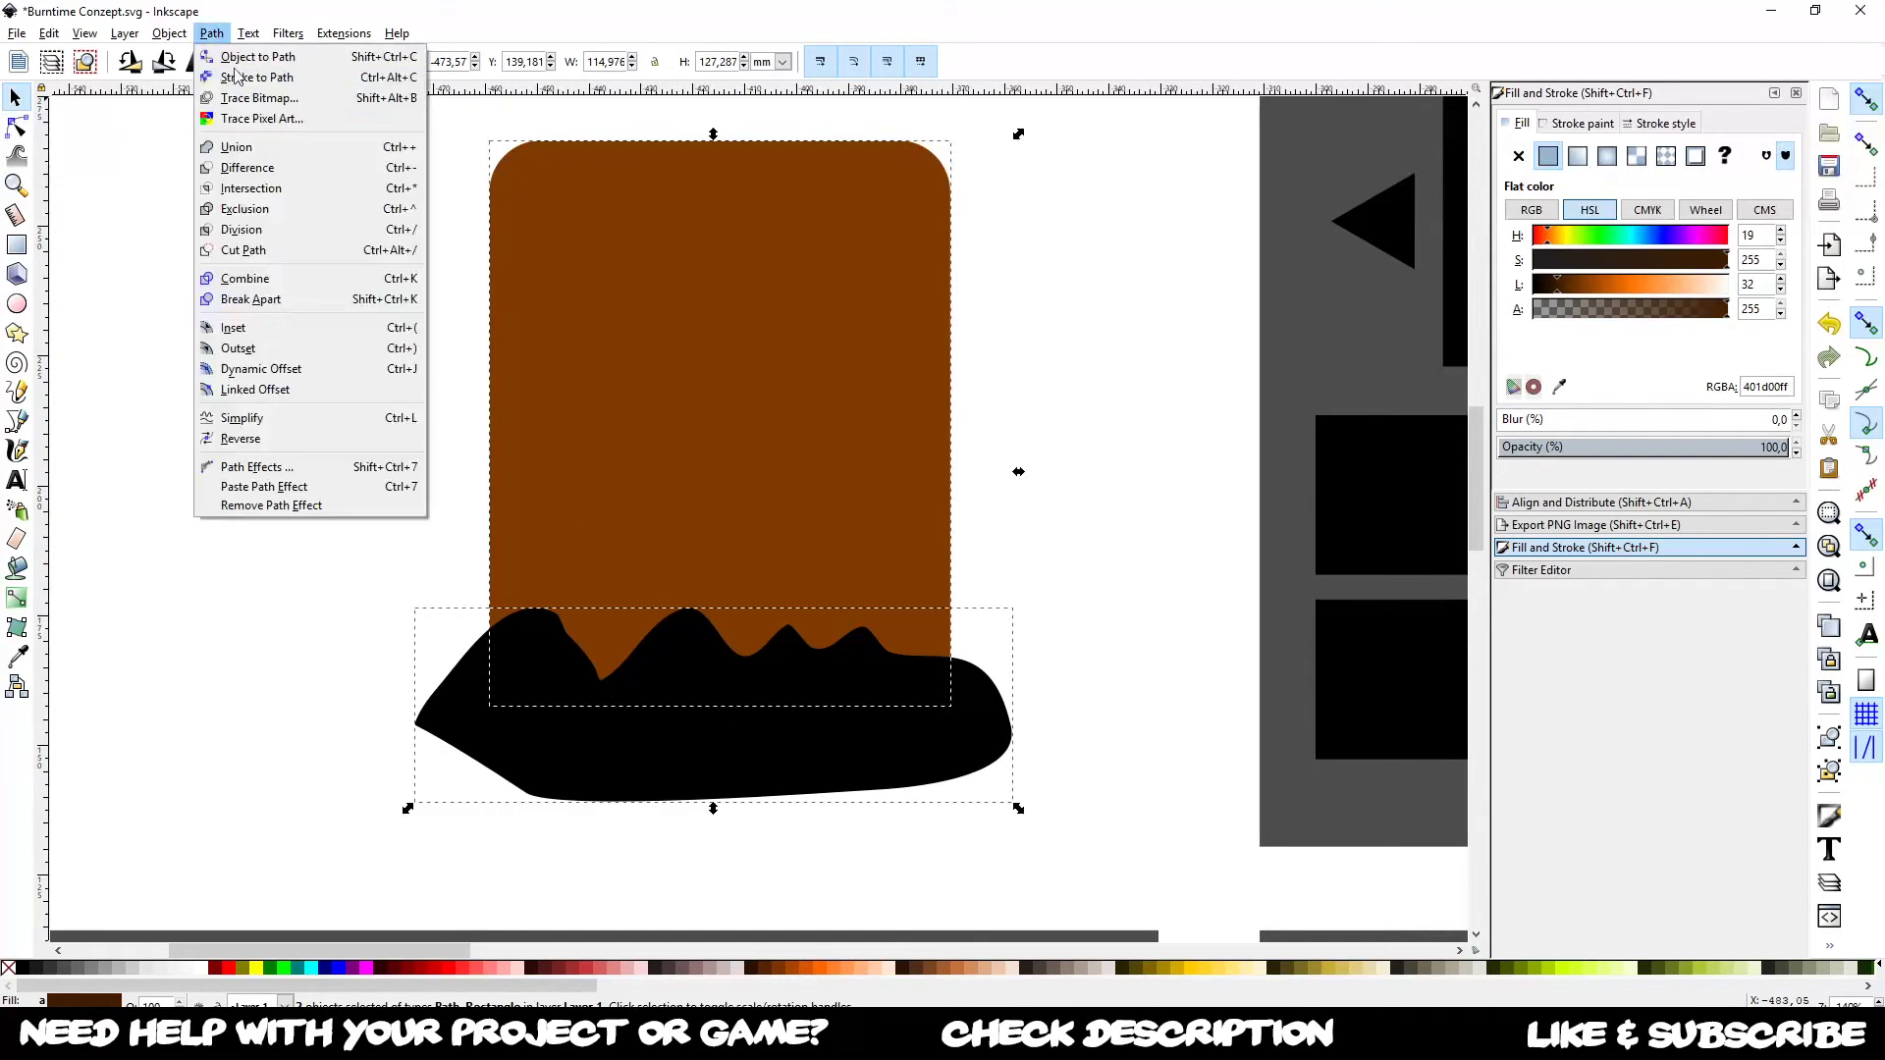
pyautogui.click(235, 171)
pyautogui.click(245, 177)
# Step: Draw a black circle about 24 mm across on the brown shape and duplicate it to form a second eye beside it
pyautogui.moveTo(520, 442); pyautogui.dragTo(472, 474)
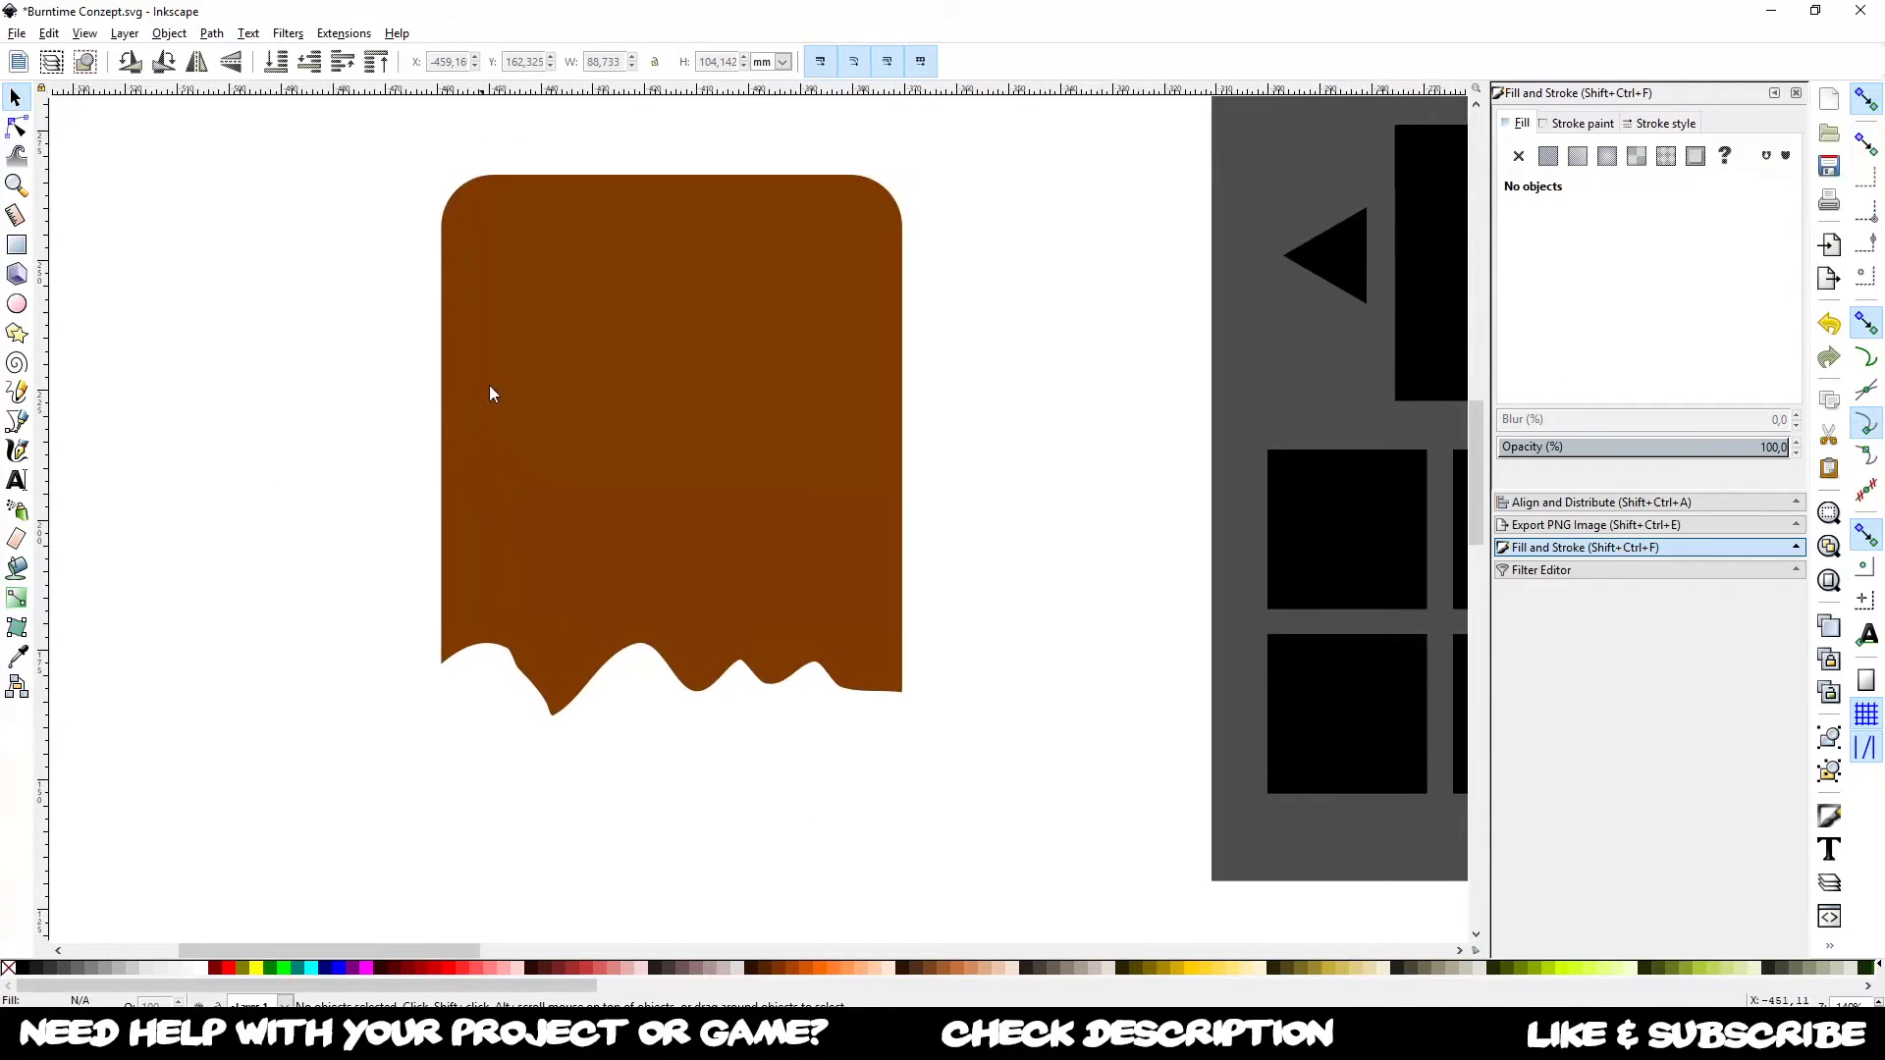
pyautogui.scroll(1, 727, 458)
pyautogui.moveTo(727, 457); pyautogui.dragTo(740, 481)
pyautogui.scroll(-1, 742, 481)
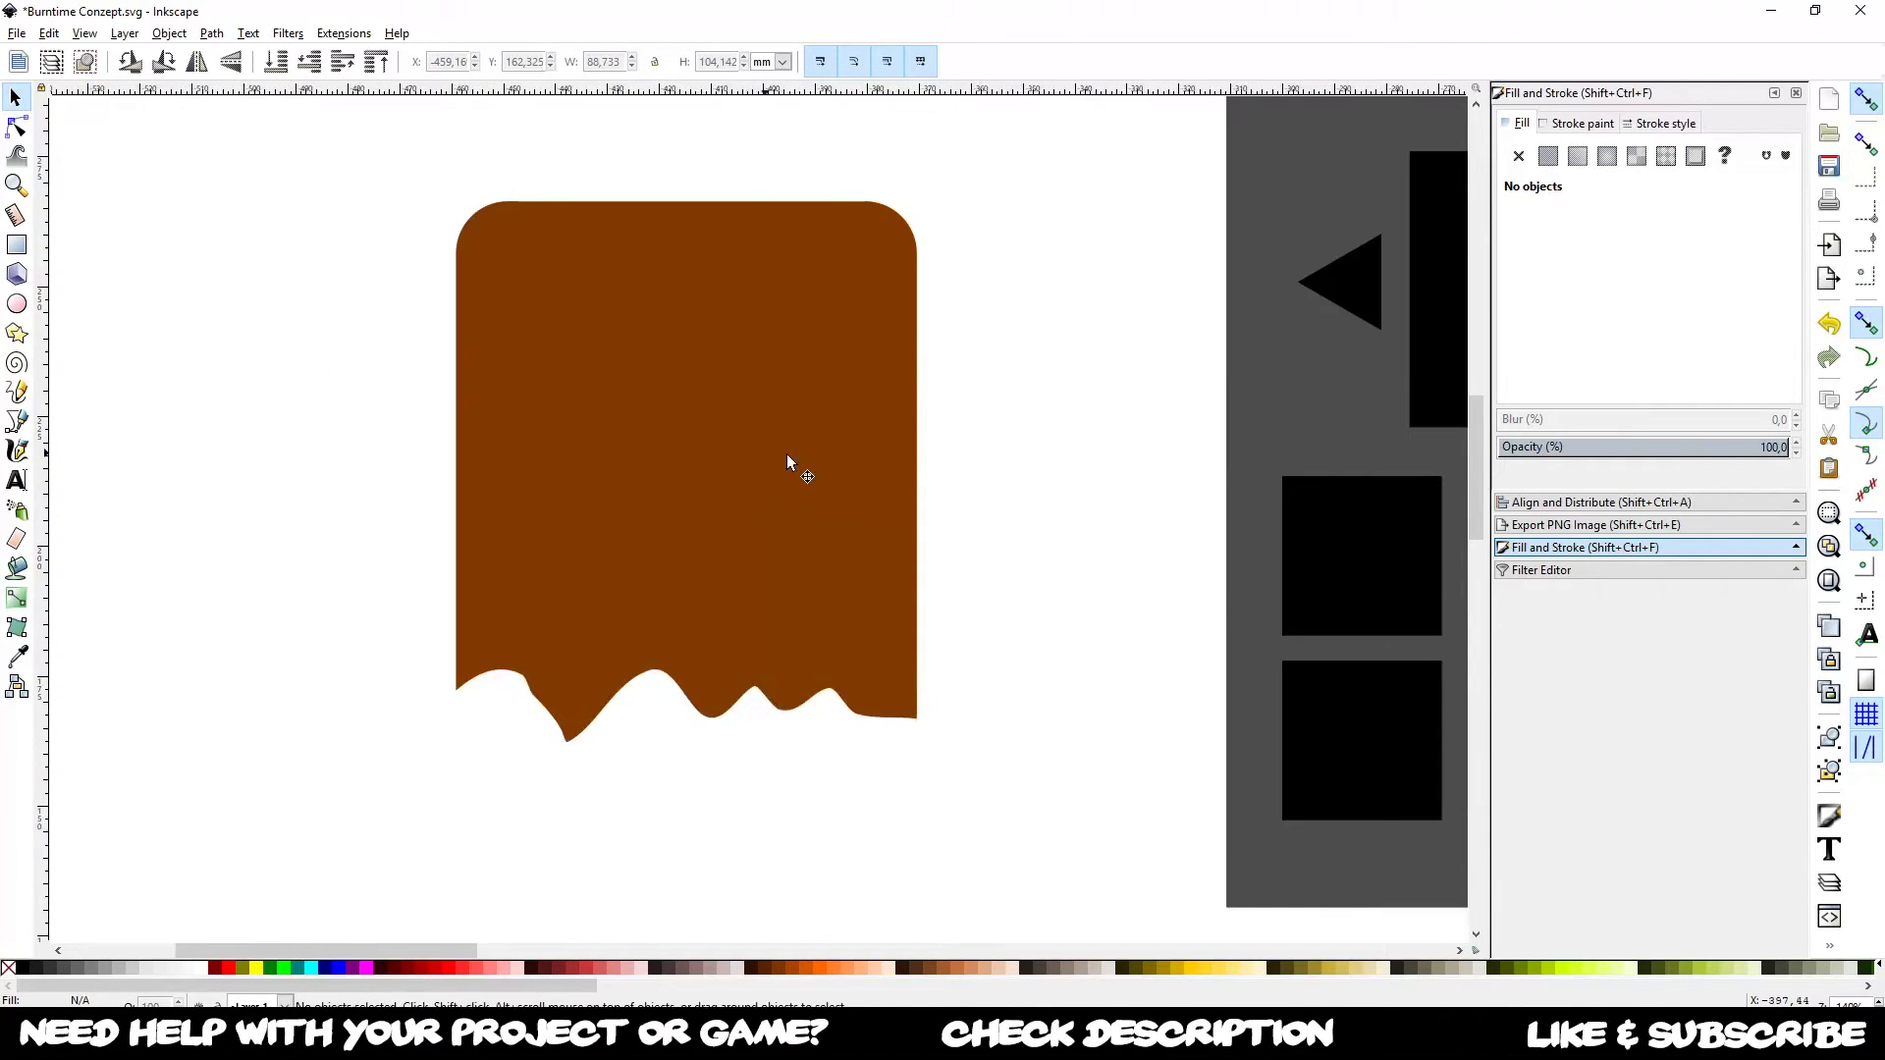
pyautogui.click(17, 303)
pyautogui.moveTo(545, 363); pyautogui.dragTo(669, 485)
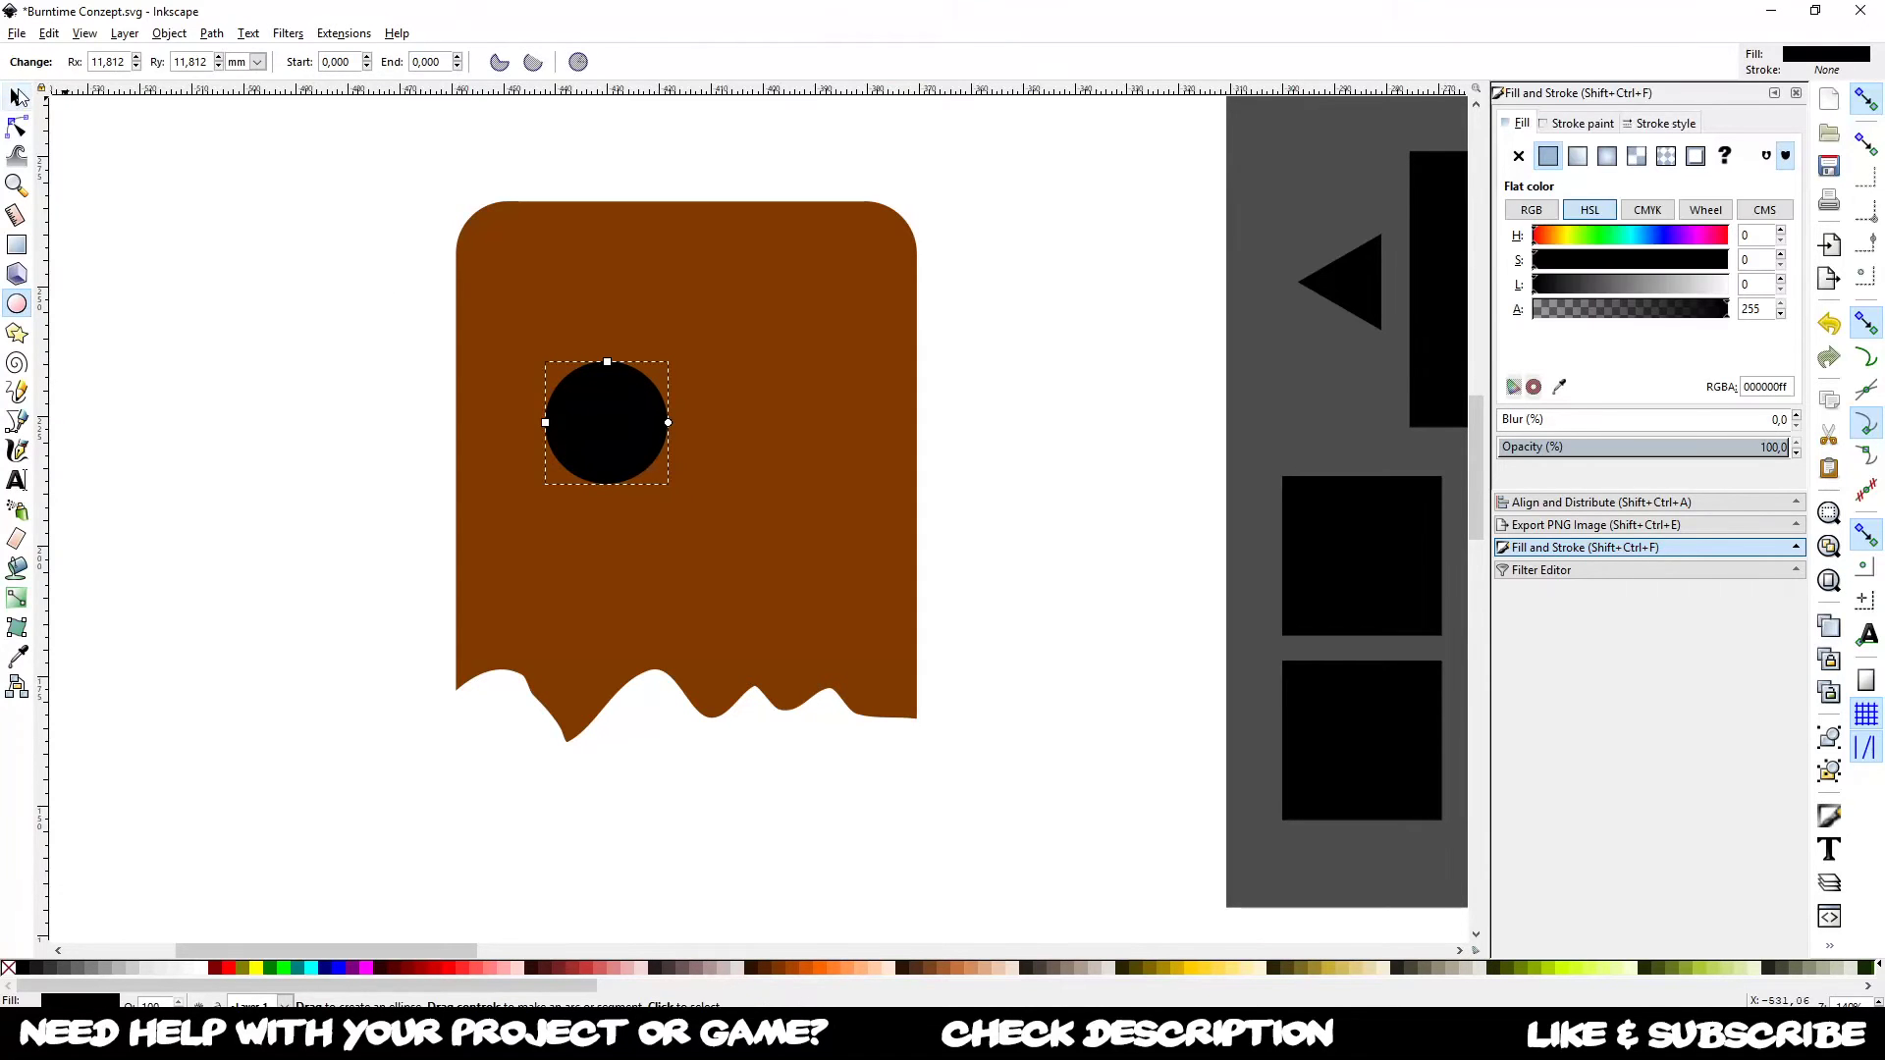
pyautogui.click(16, 98)
pyautogui.moveTo(629, 409); pyautogui.dragTo(778, 387)
pyautogui.hotkey('ctrl', 'd')
pyautogui.scroll(1, 777, 387)
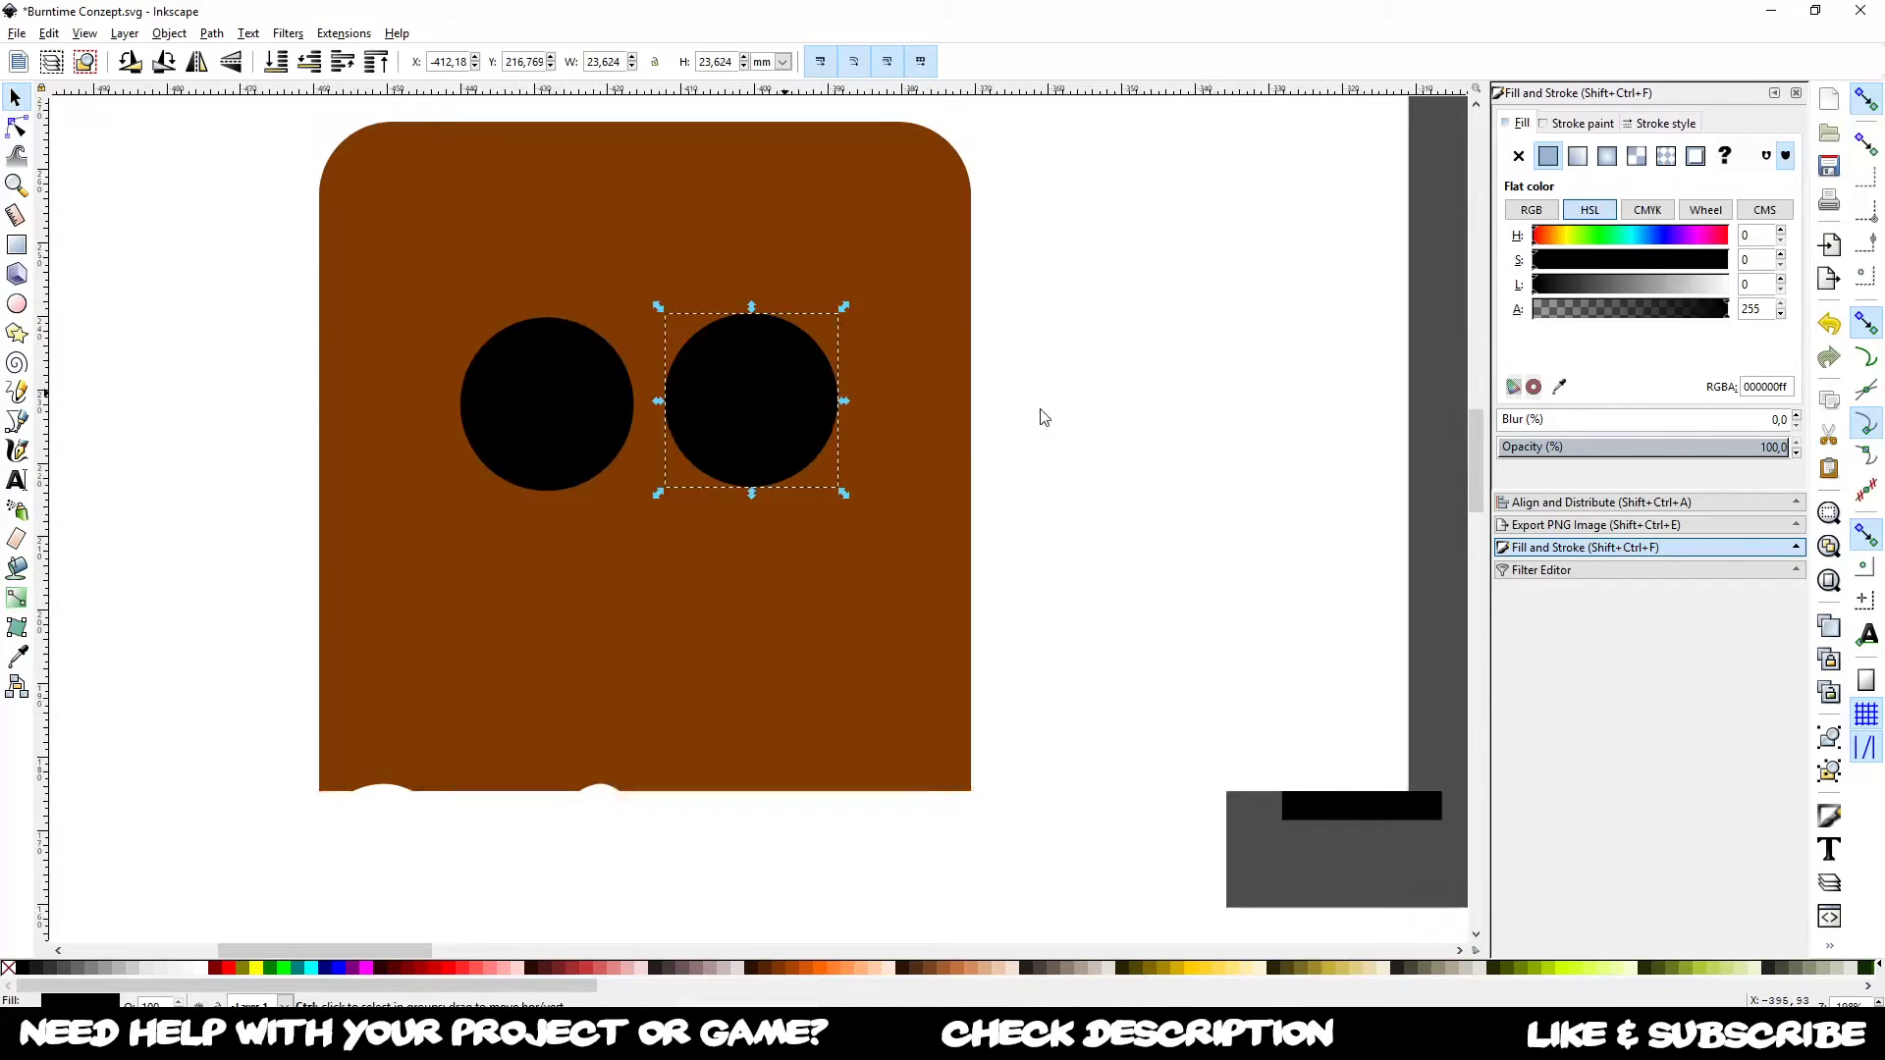
# Step: Duplicate both black eye circles and scale the copies down to about 20 mm each inside the originals
pyautogui.click(983, 433)
pyautogui.scroll(-1, 983, 433)
pyautogui.scroll(1, 776, 516)
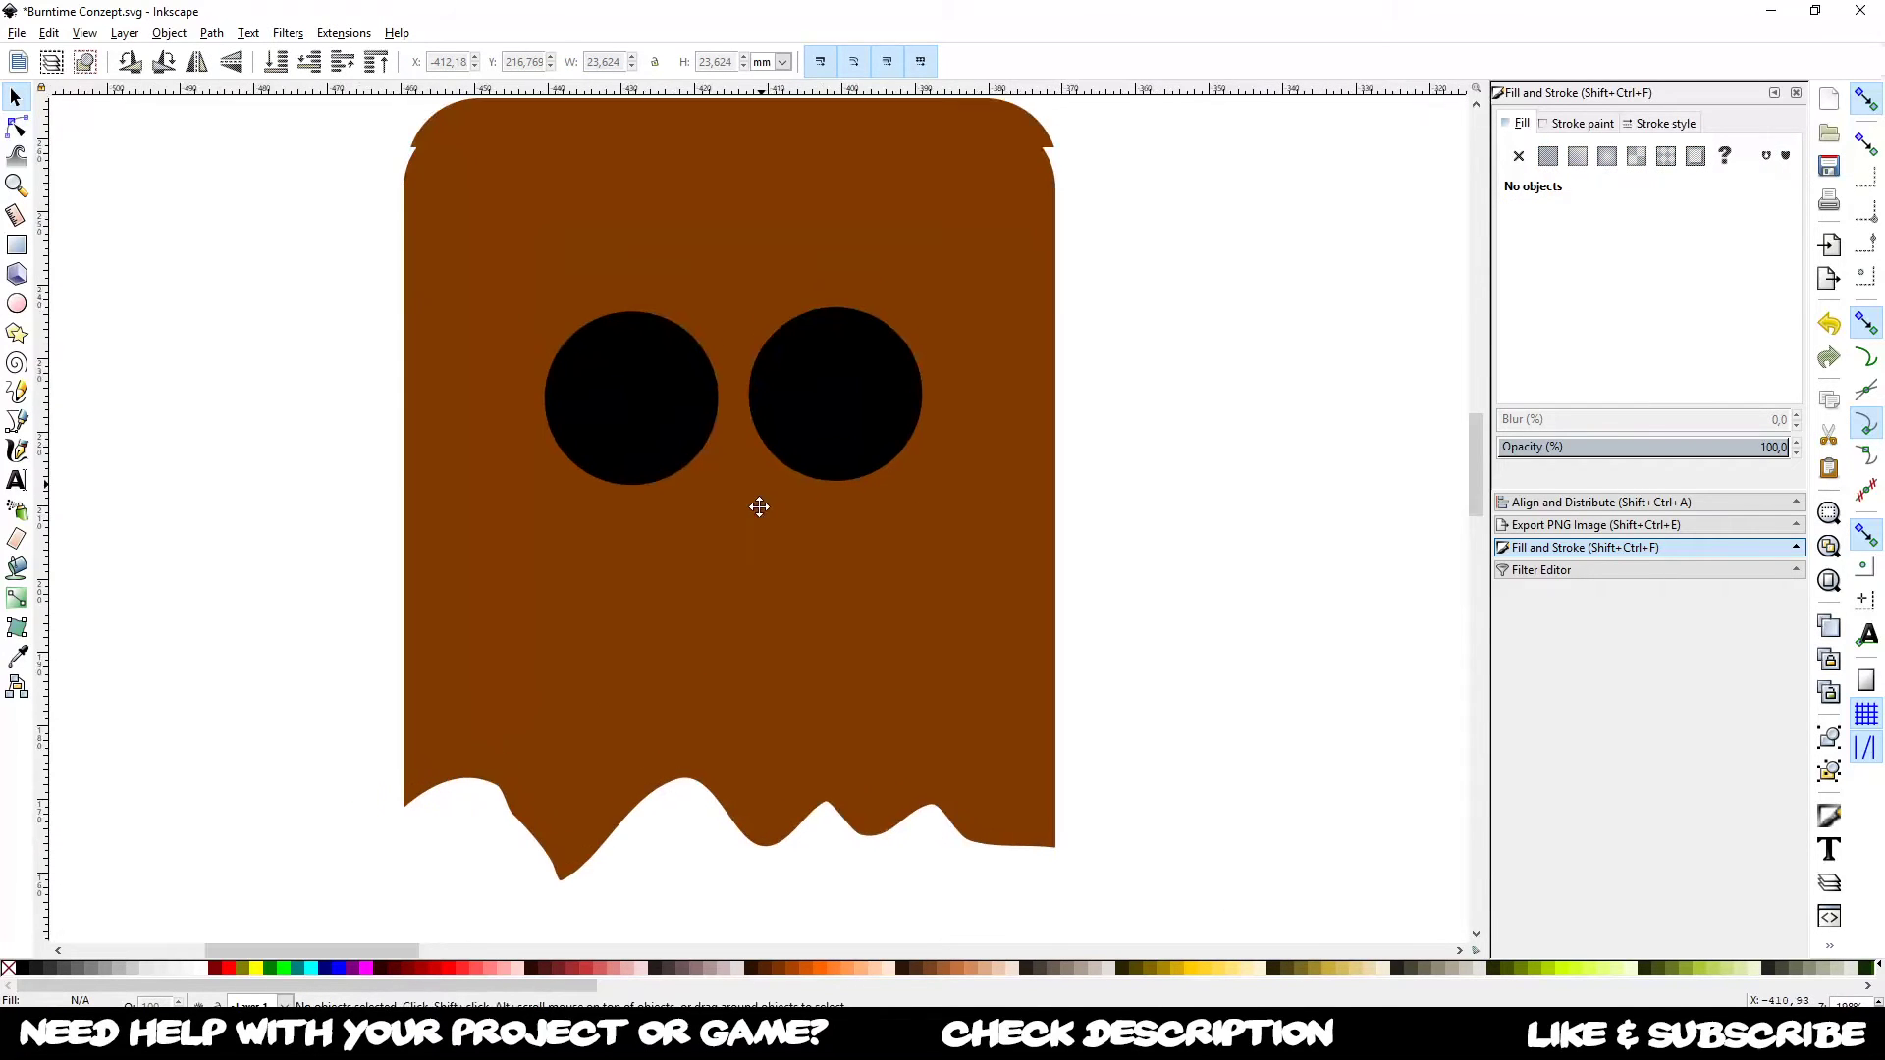
pyautogui.scroll(-1, 754, 481)
pyautogui.scroll(-1, 845, 469)
pyautogui.scroll(1, 845, 469)
pyautogui.click(923, 449)
pyautogui.scroll(1, 977, 446)
pyautogui.click(1035, 446)
pyautogui.click(617, 432)
pyautogui.keyDown('shift'); pyautogui.click(746, 440); pyautogui.keyUp('shift')
pyautogui.moveTo(457, 340); pyautogui.dragTo(470, 350)
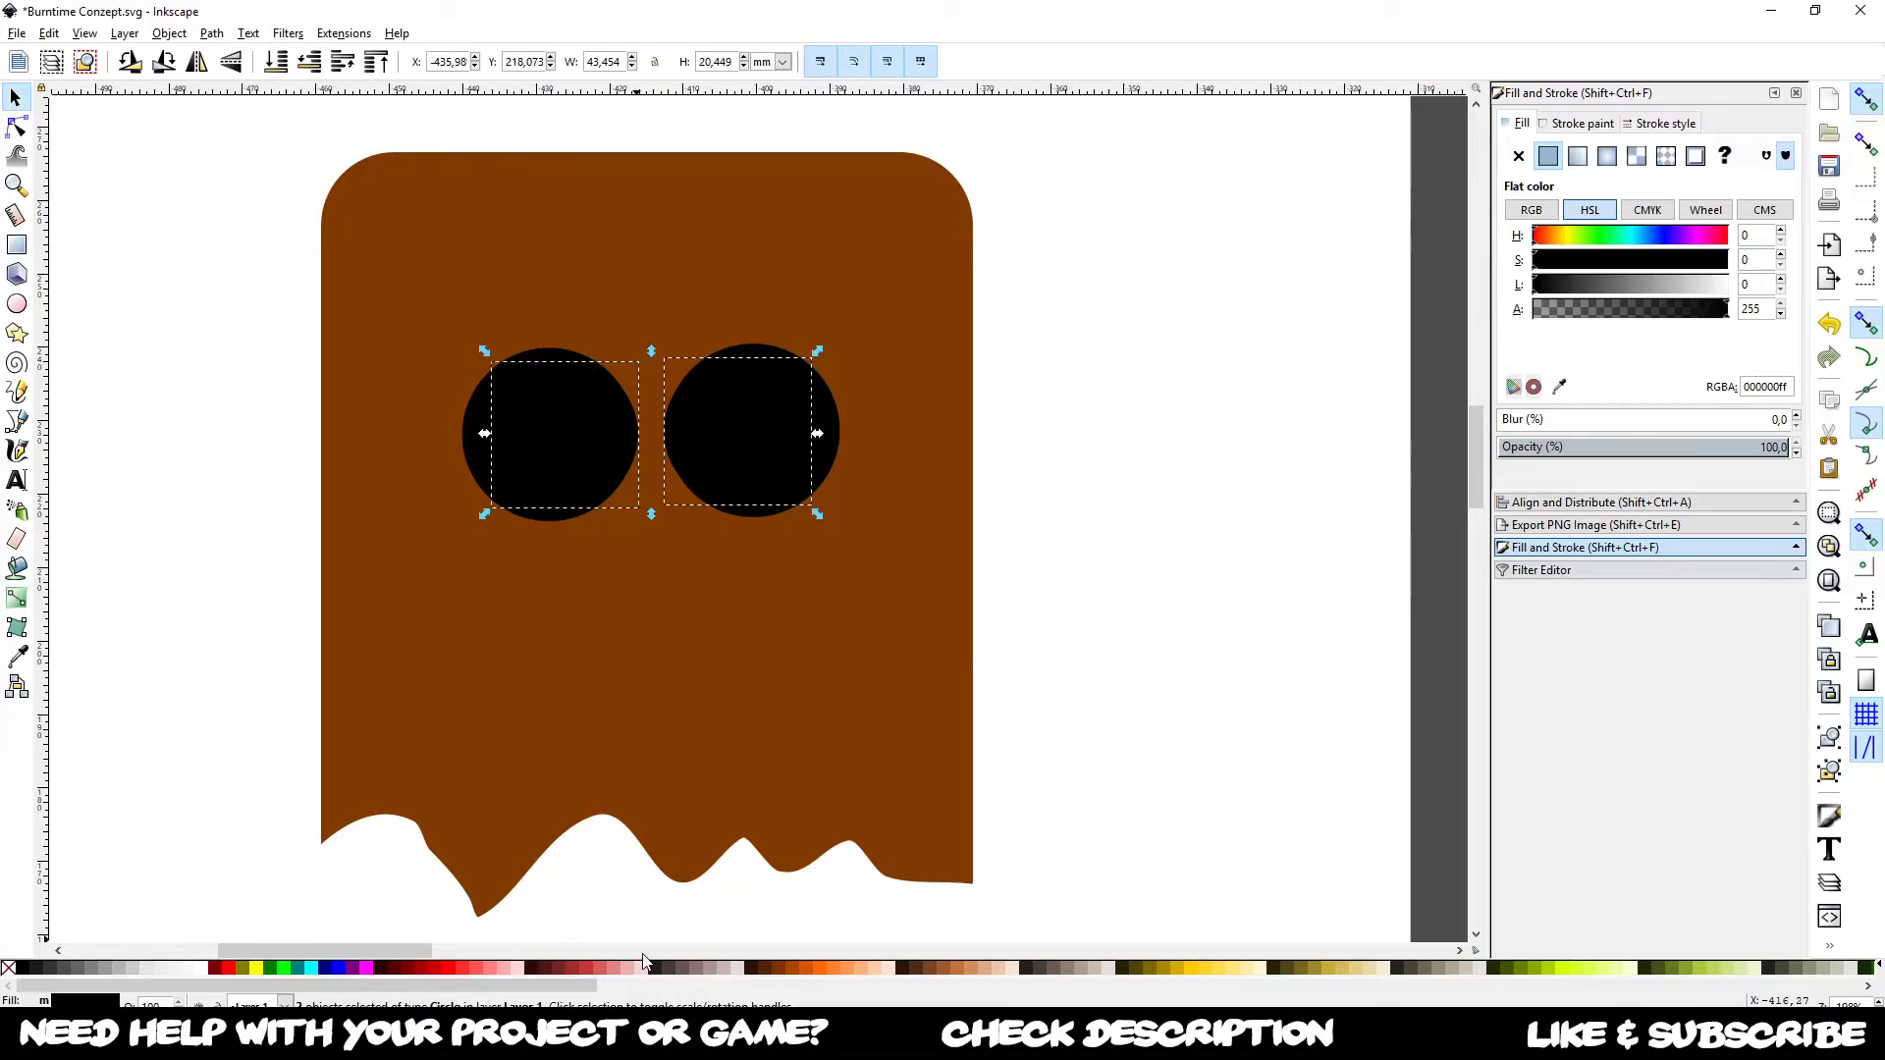
# Step: Fill the smaller eye circles with dark brown (552200) and slightly reposition the inner circle of the right-hand eye
pyautogui.click(771, 968)
pyautogui.click(1085, 576)
pyautogui.click(762, 432)
pyautogui.moveTo(762, 432)
pyautogui.mouseDown()
pyautogui.moveTo(784, 436)
pyautogui.moveTo(757, 427)
pyautogui.mouseUp()
pyautogui.click(1117, 484)
# Step: Recolour the inner circles of both eyes bright red (ff0000)
pyautogui.scroll(-3, 921, 526)
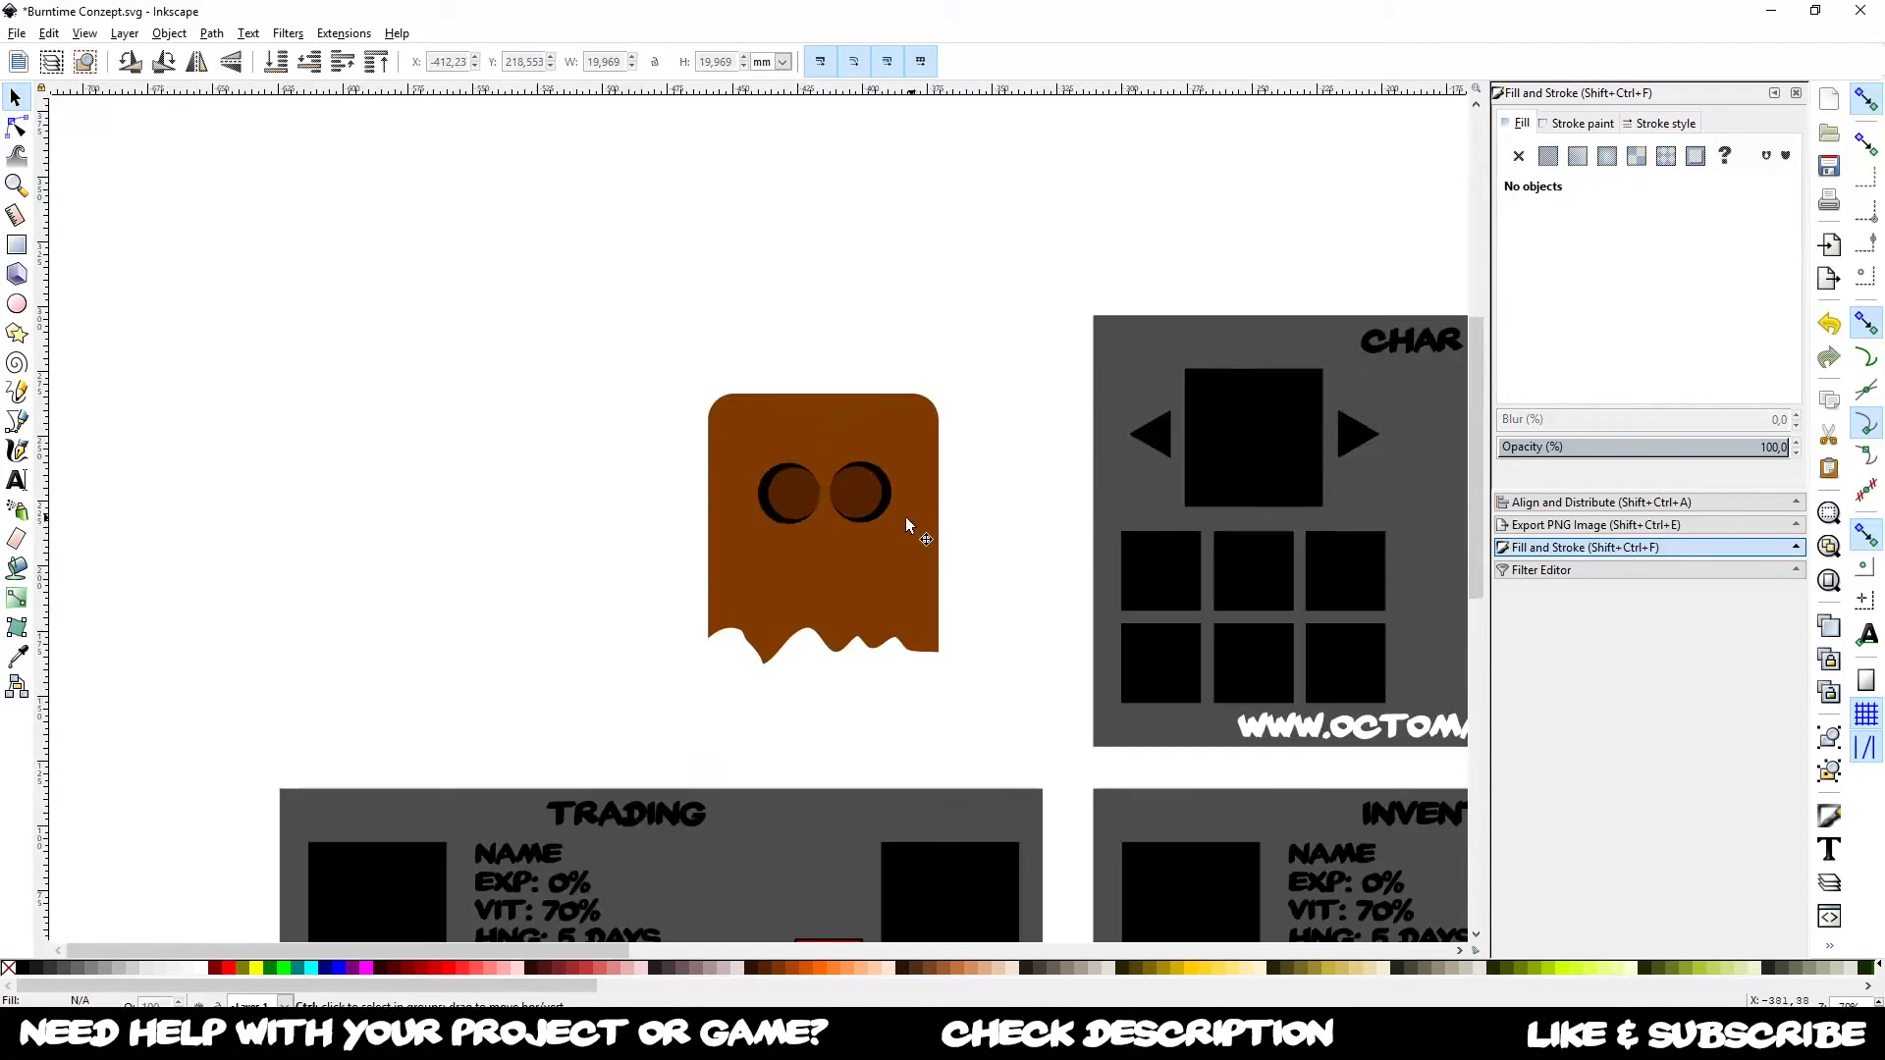
pyautogui.scroll(2, 898, 514)
pyautogui.scroll(1, 844, 475)
pyautogui.click(819, 493)
pyautogui.keyDown('shift'); pyautogui.click(629, 494); pyautogui.keyUp('shift')
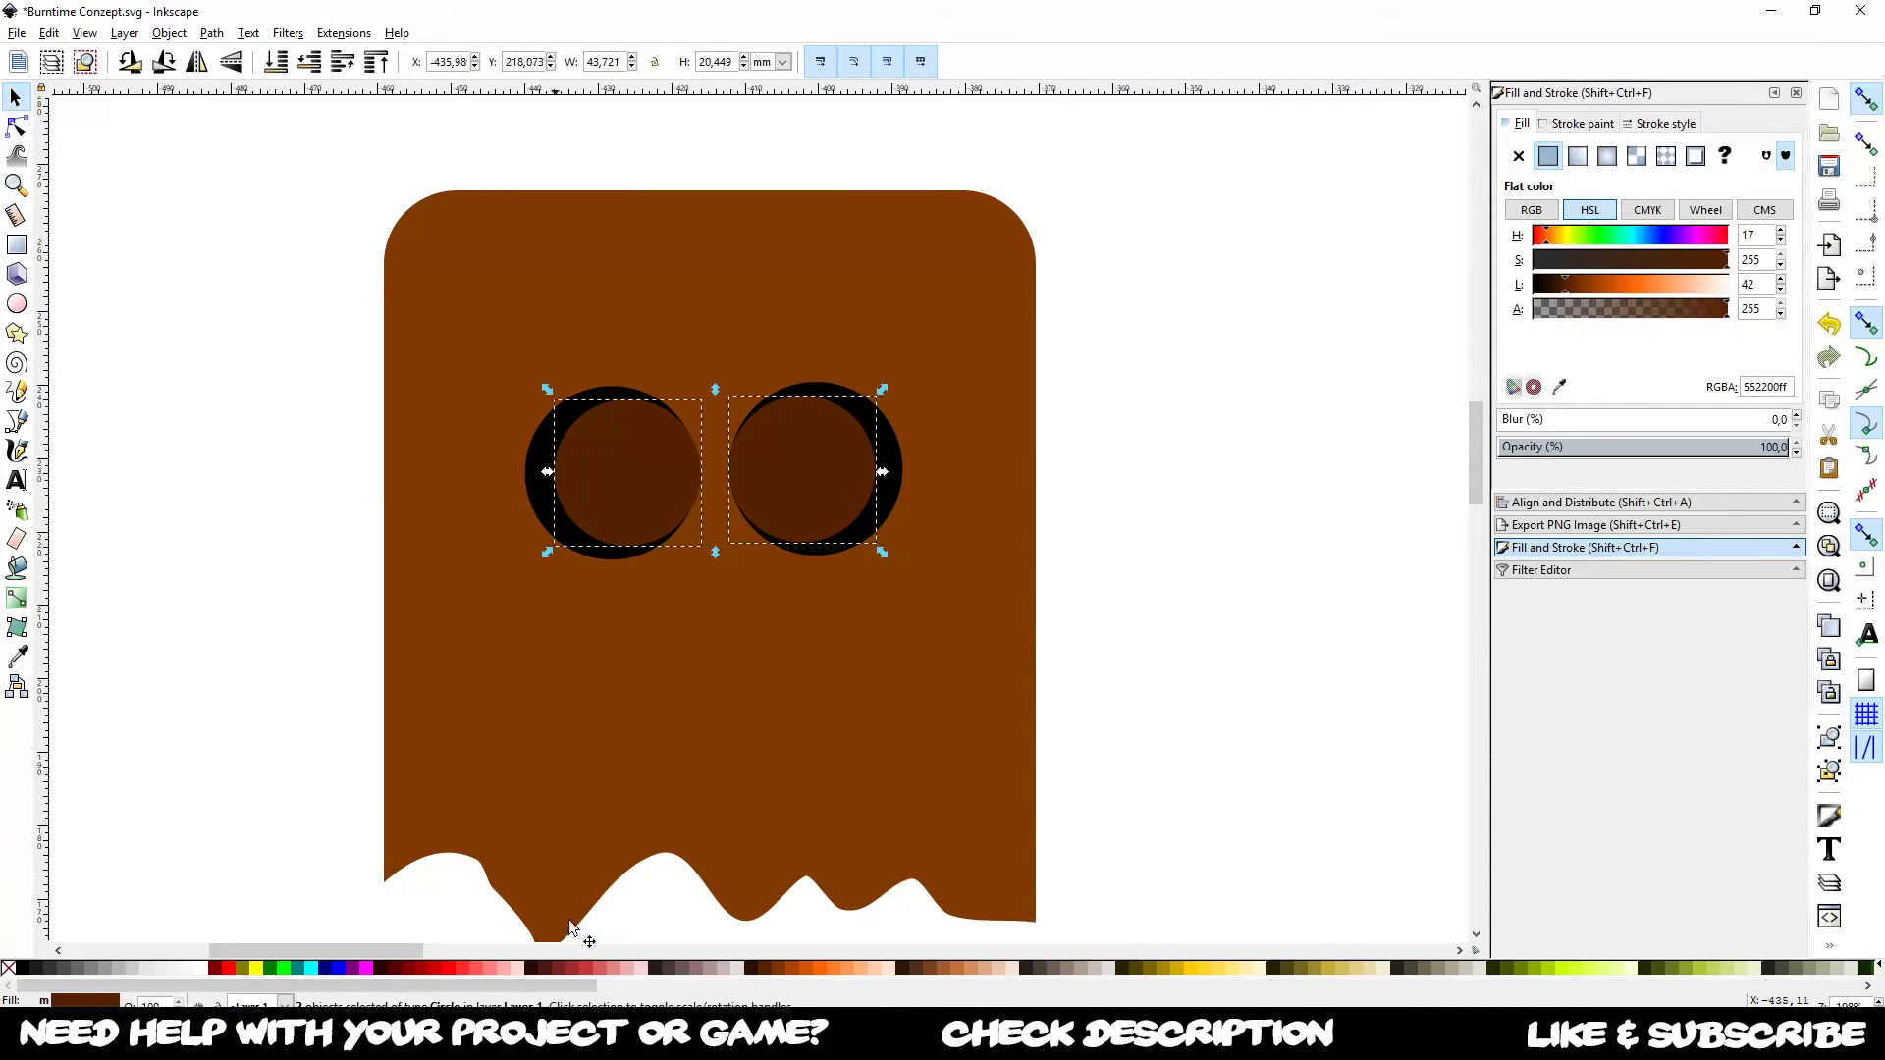
pyautogui.click(411, 968)
pyautogui.click(215, 968)
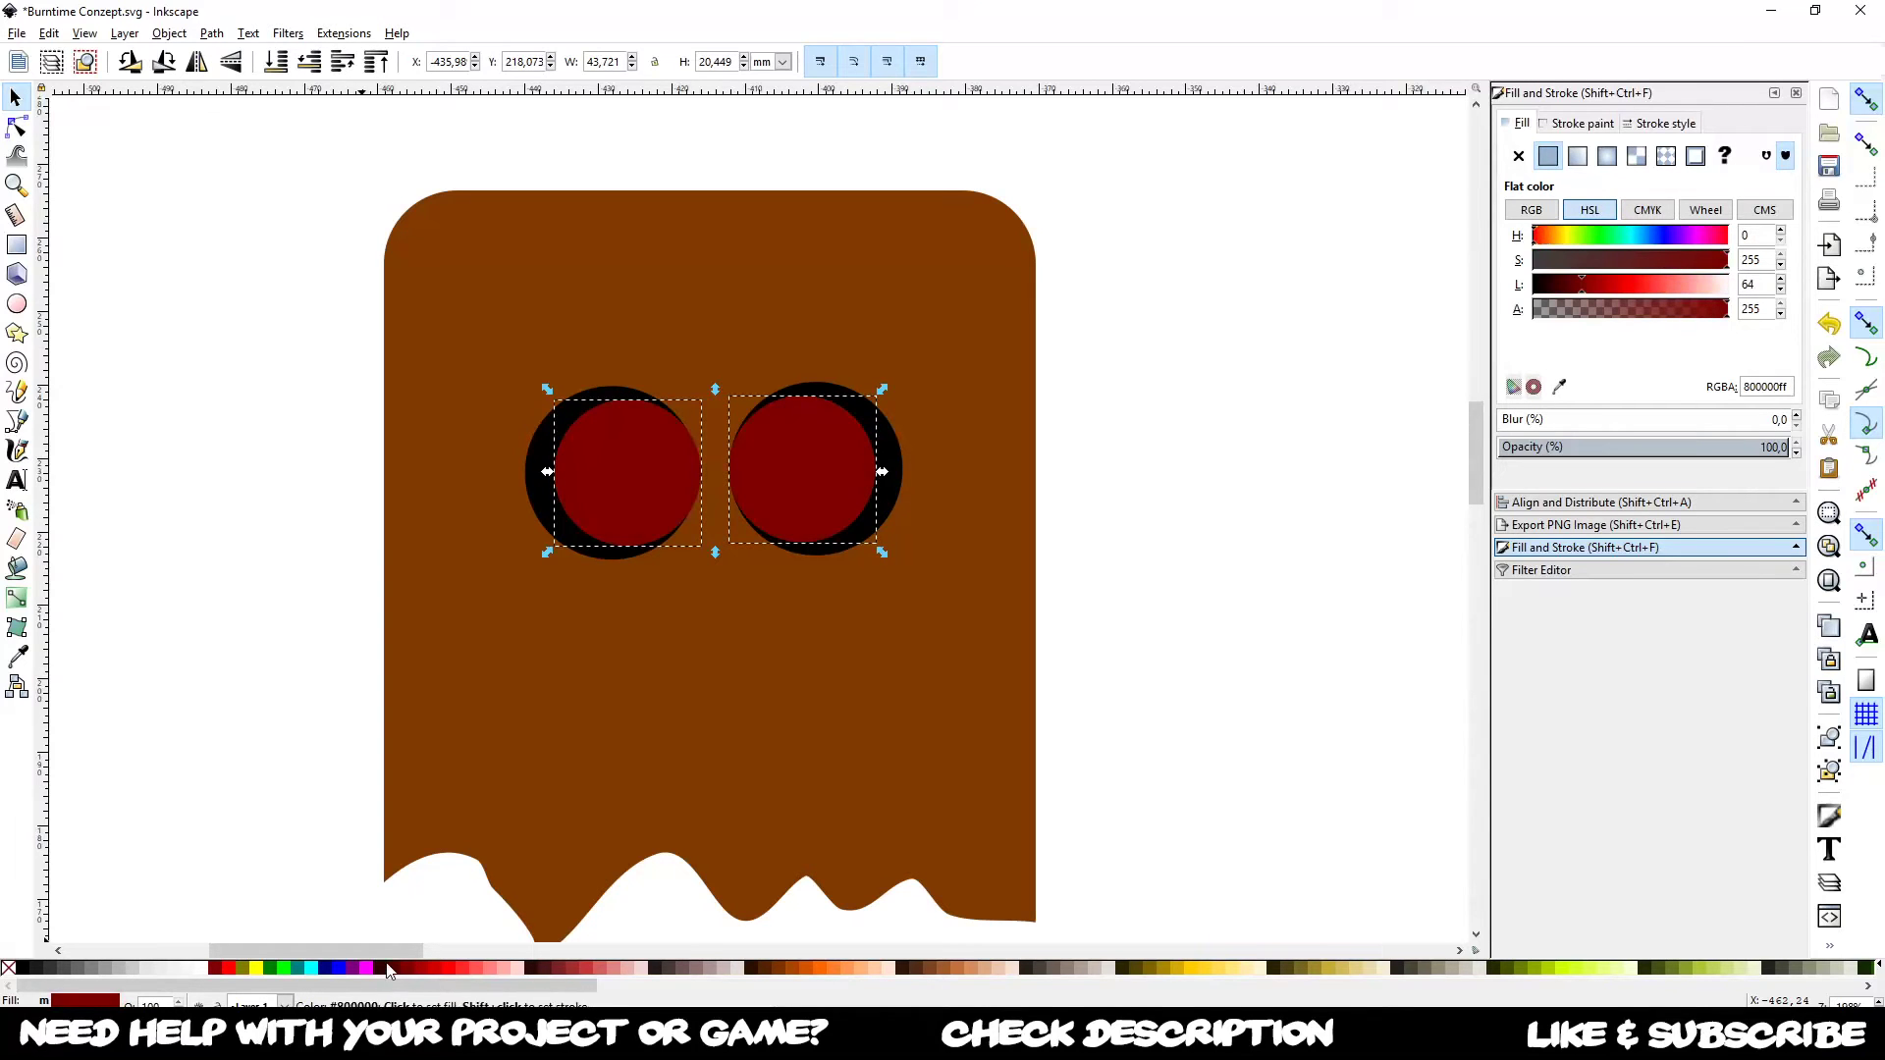
pyautogui.click(229, 969)
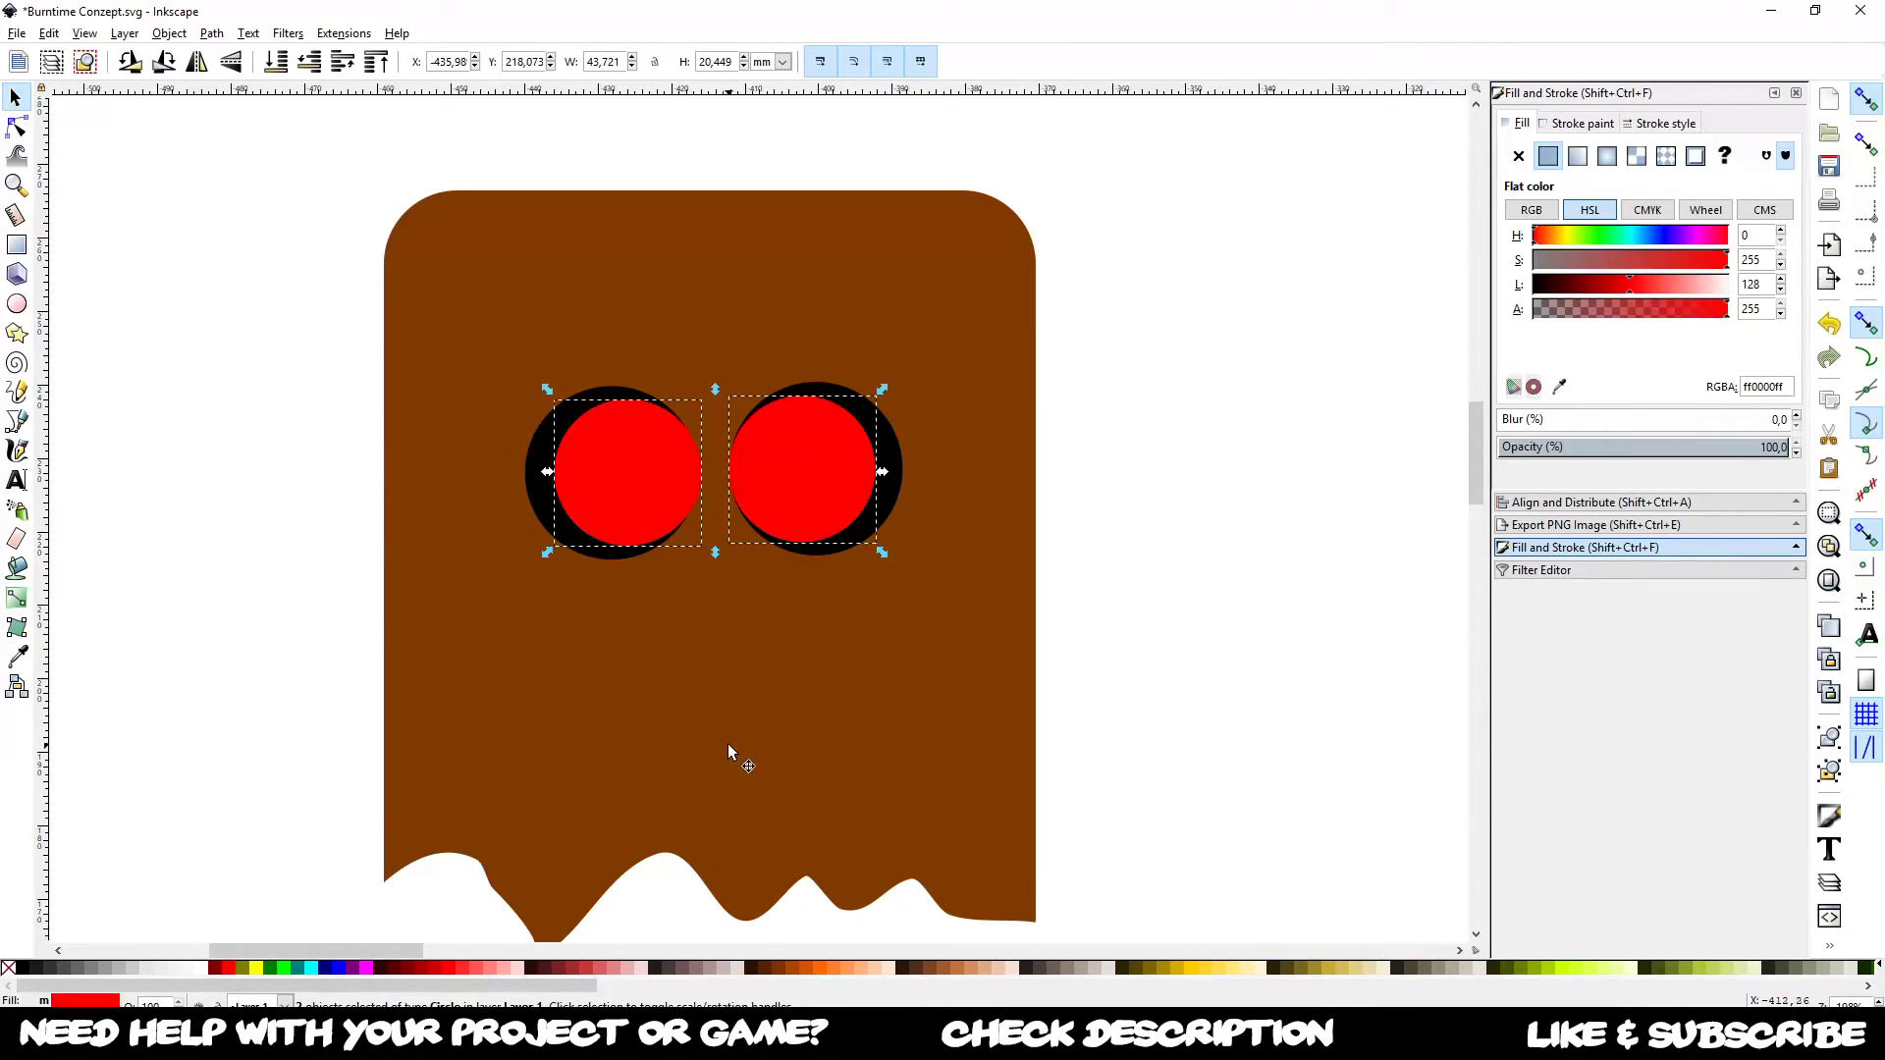
# Step: Select the inner circles of both eyes and change their fill to grey (999999)
pyautogui.scroll(-2, 760, 615)
pyautogui.scroll(2, 951, 569)
pyautogui.press('Escape')
pyautogui.click(582, 497)
pyautogui.keyDown('shift'); pyautogui.click(476, 528); pyautogui.keyUp('shift')
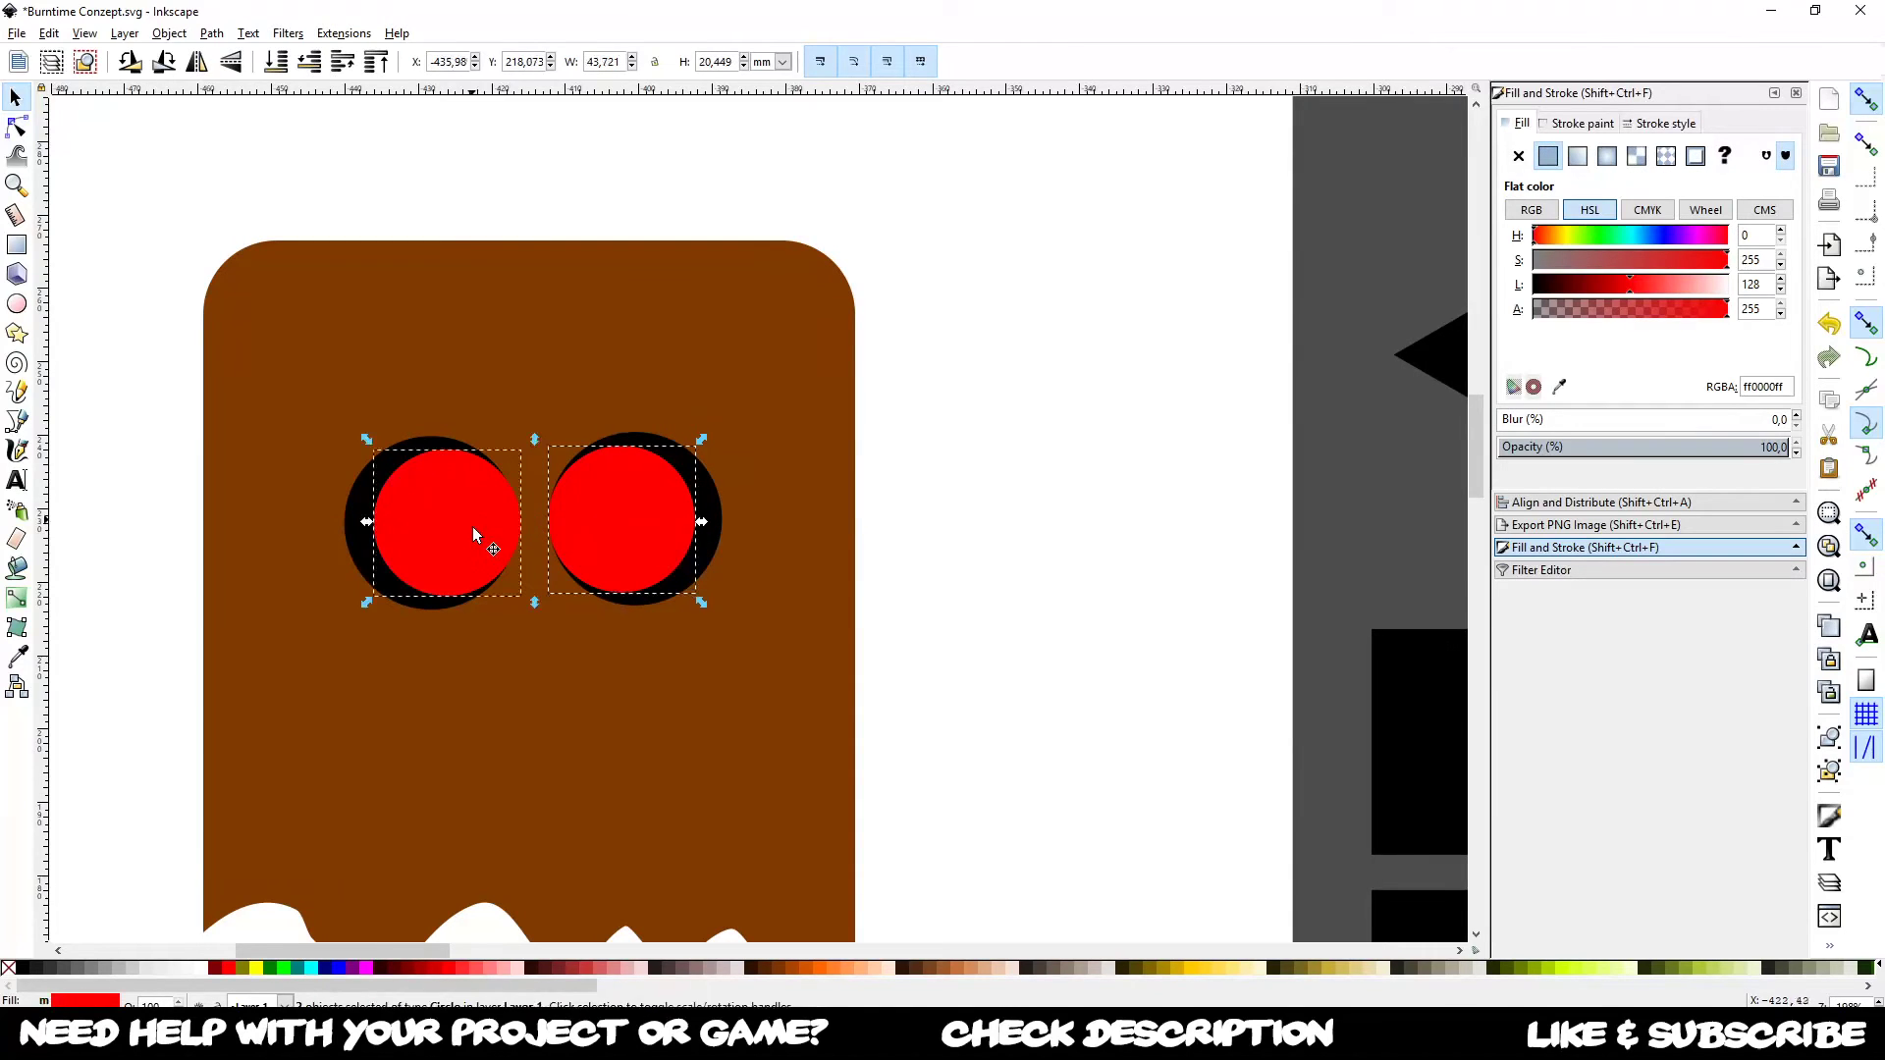
pyautogui.click(109, 969)
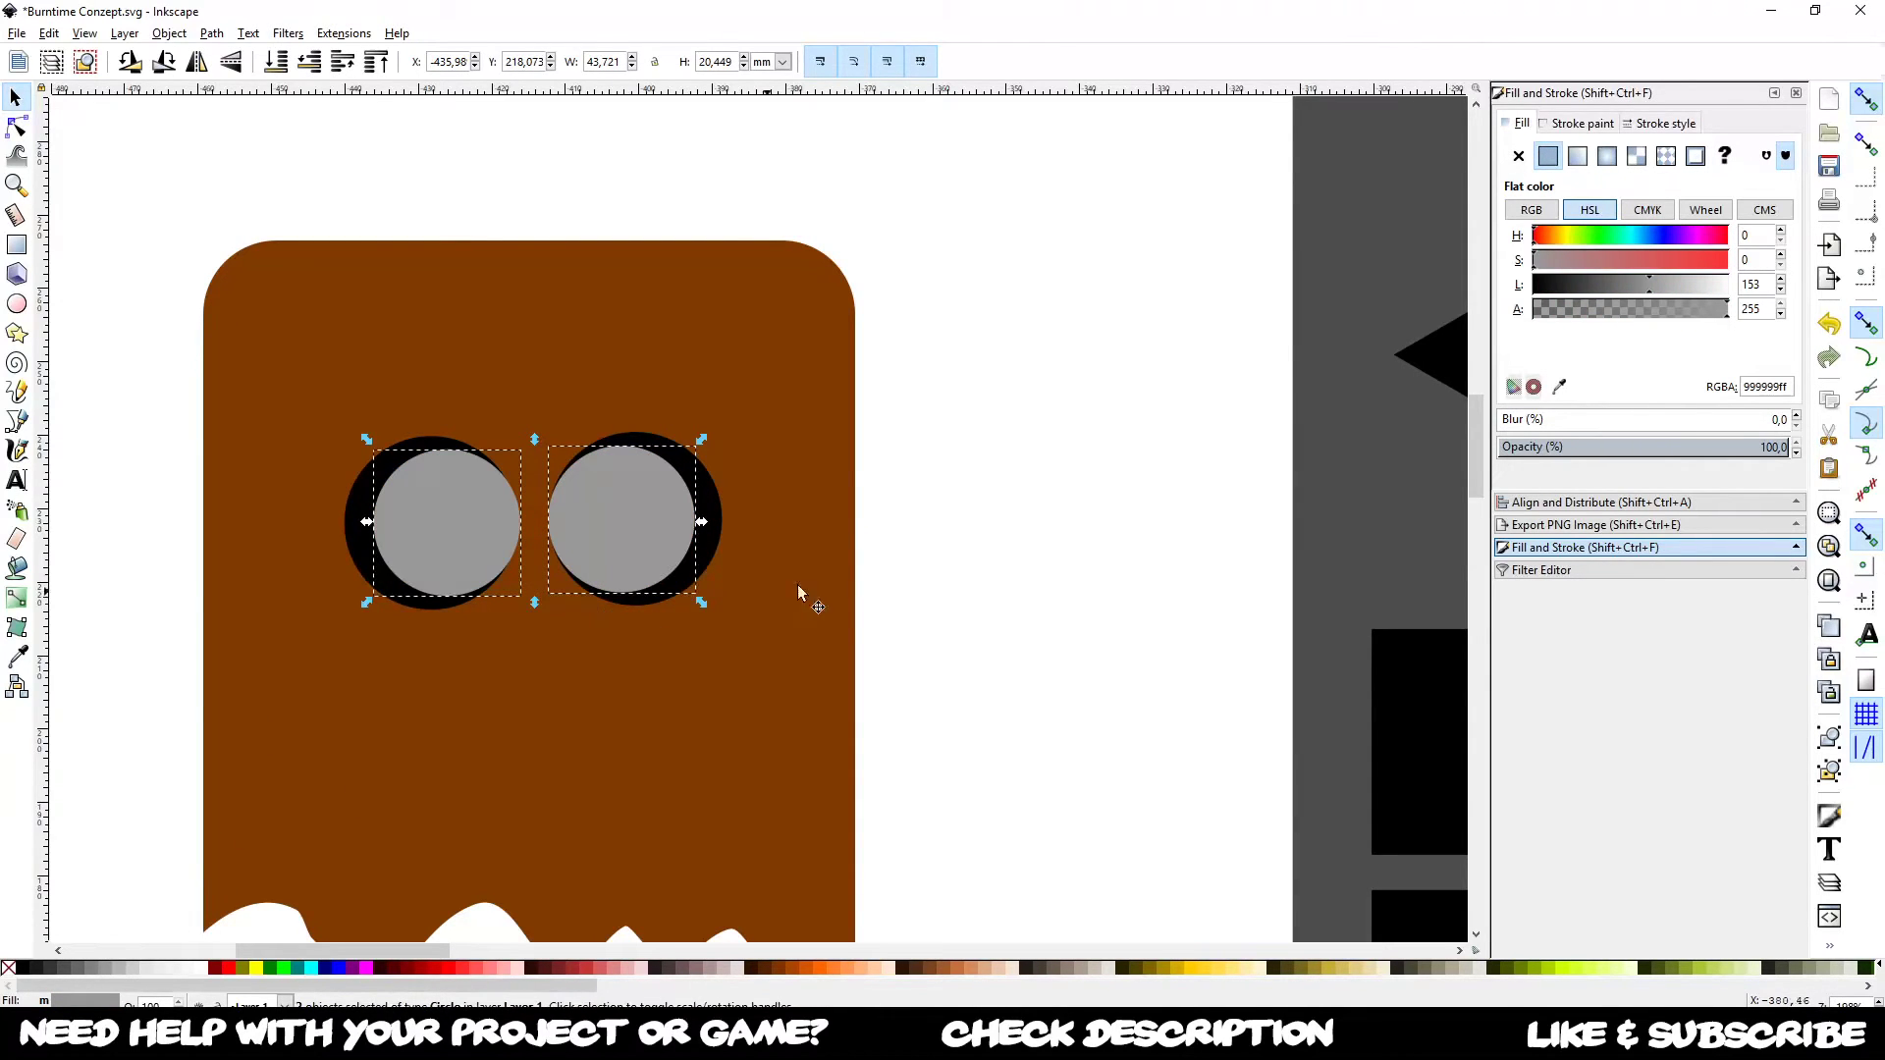
# Step: Fill the inner circles of both eyes with light peach orange and inspect the face up close
pyautogui.scroll(-1, 766, 592)
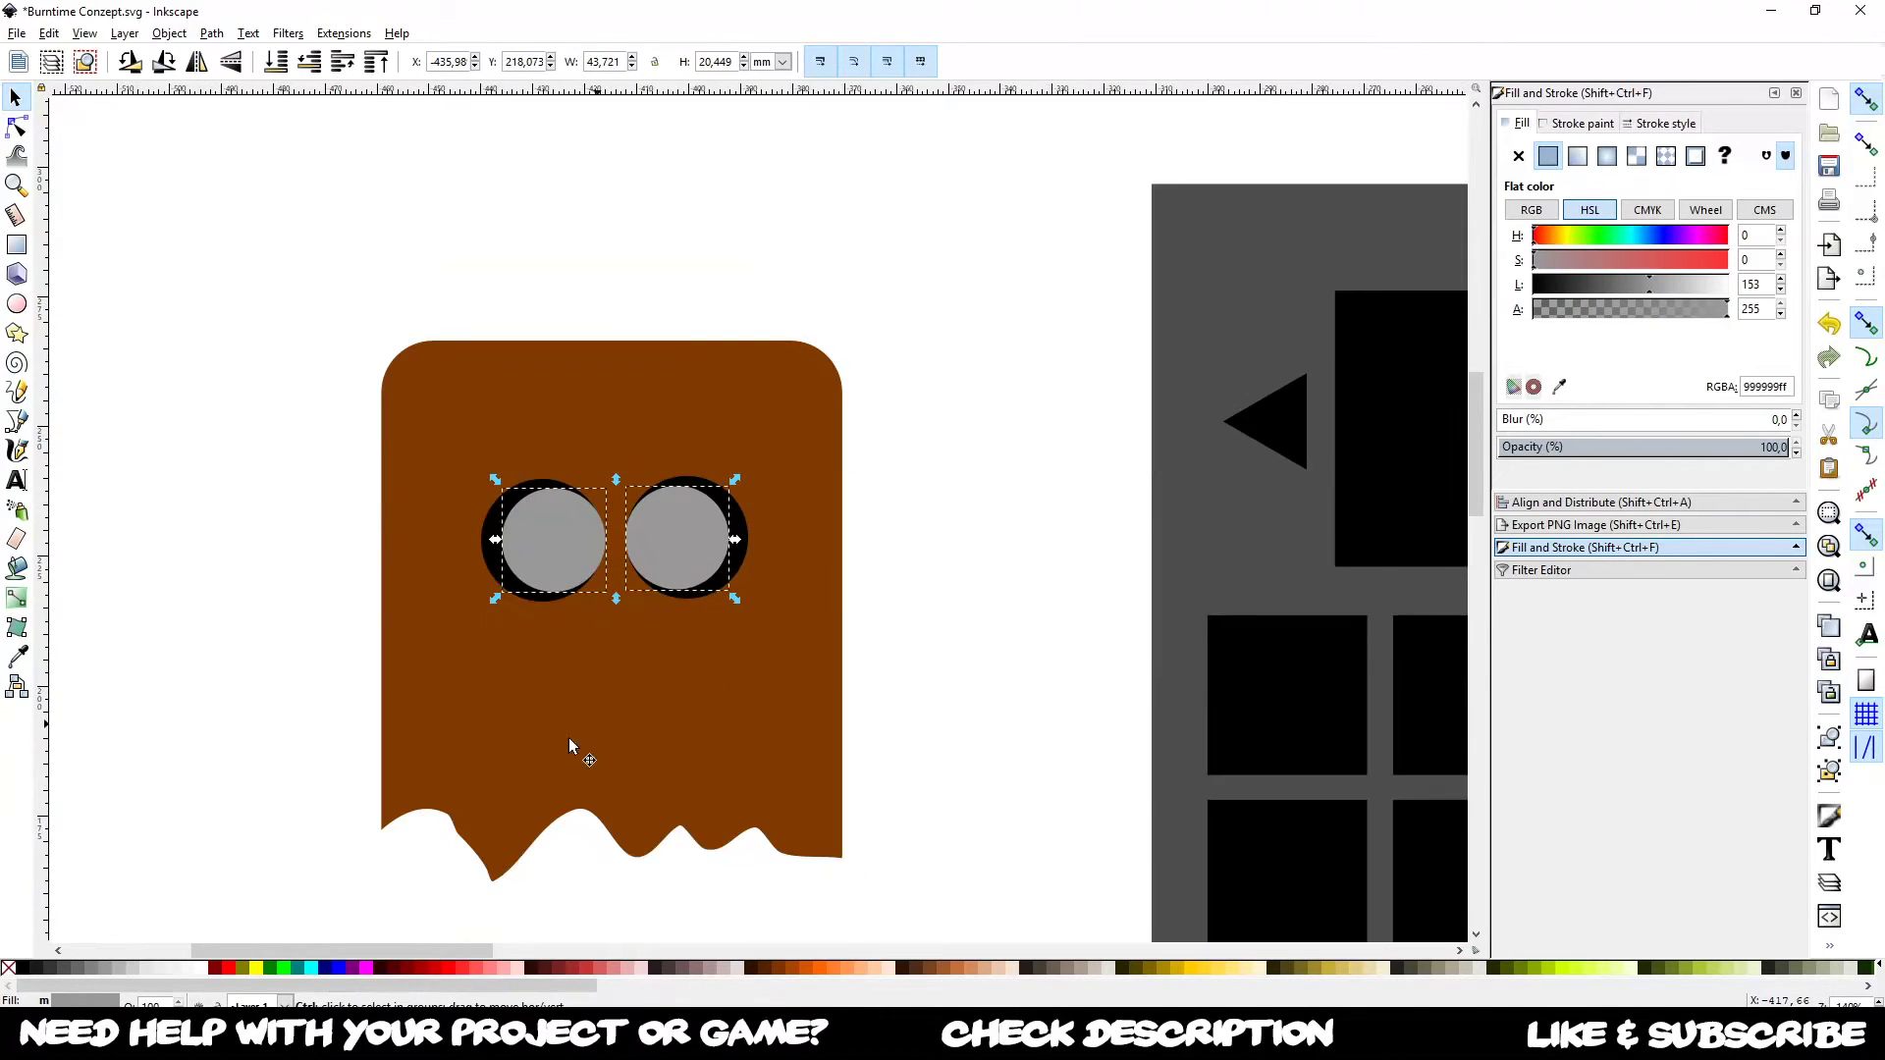
pyautogui.click(857, 968)
pyautogui.click(939, 639)
pyautogui.scroll(3, 666, 548)
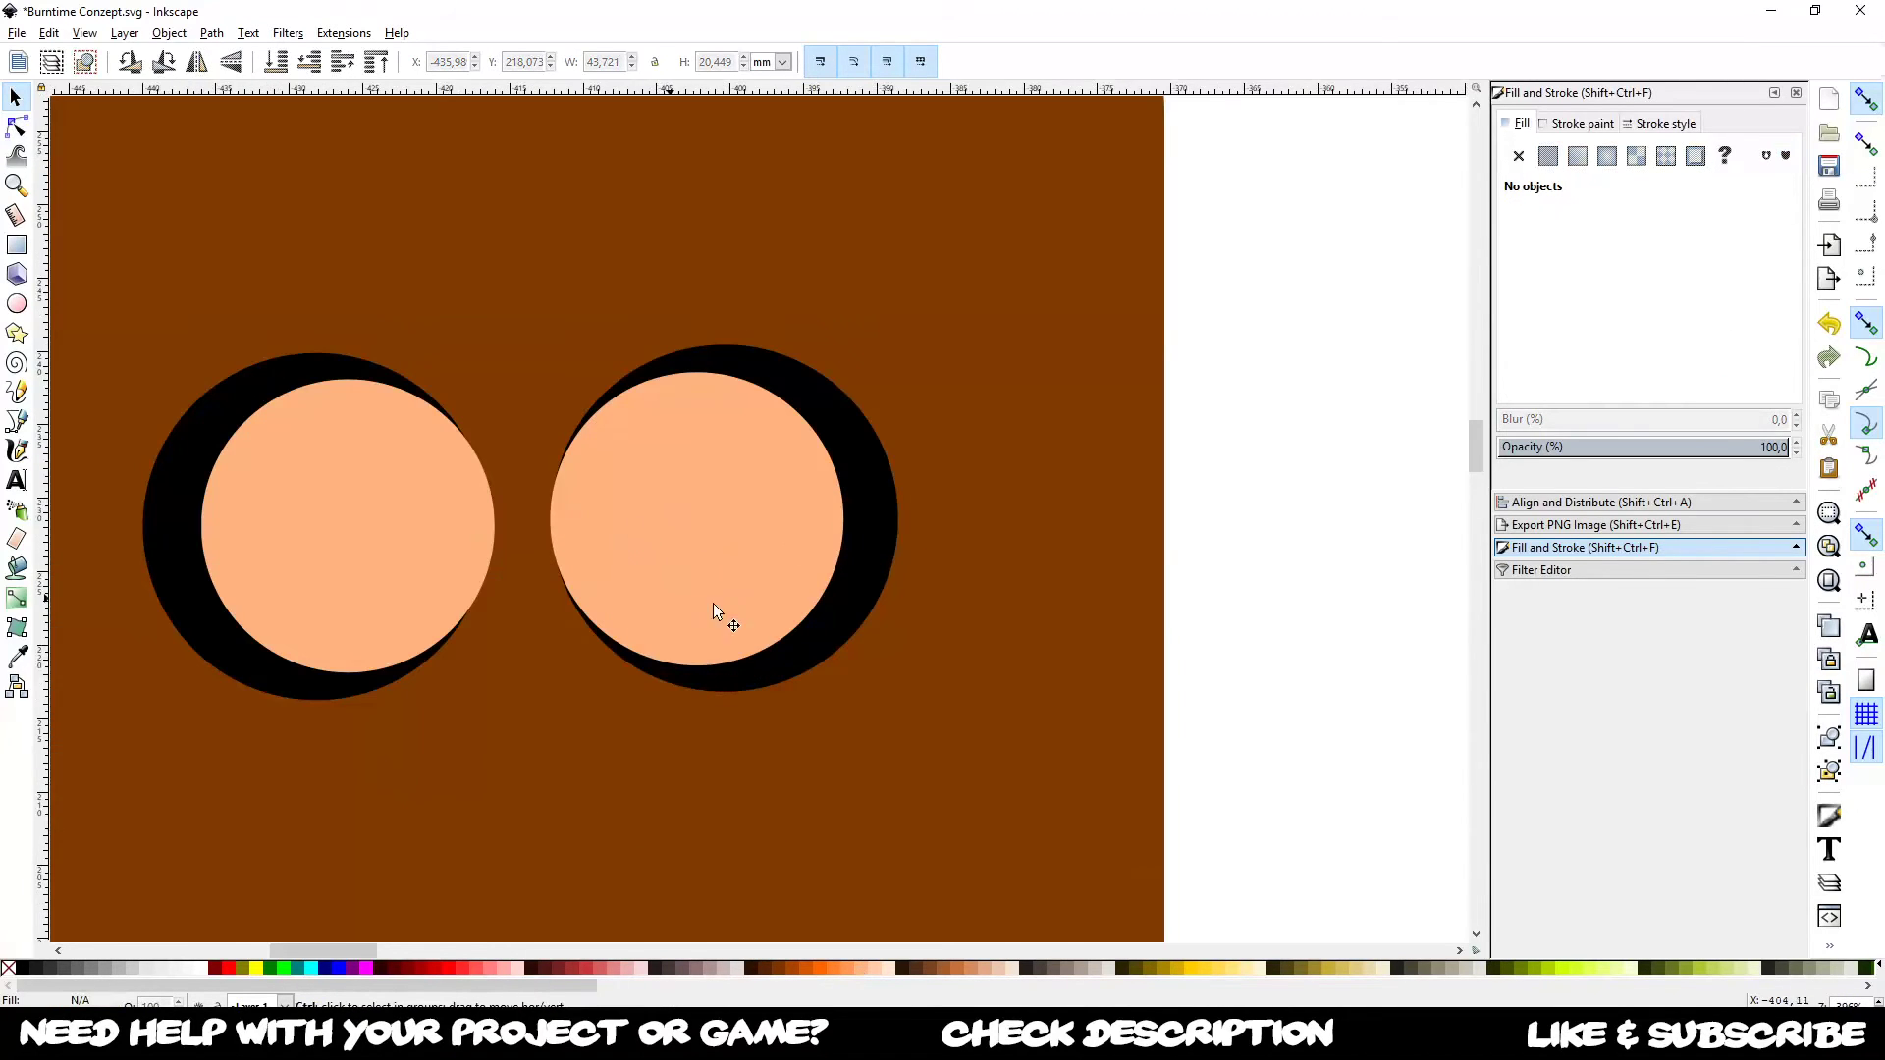
pyautogui.hscroll(-2, 333, 404)
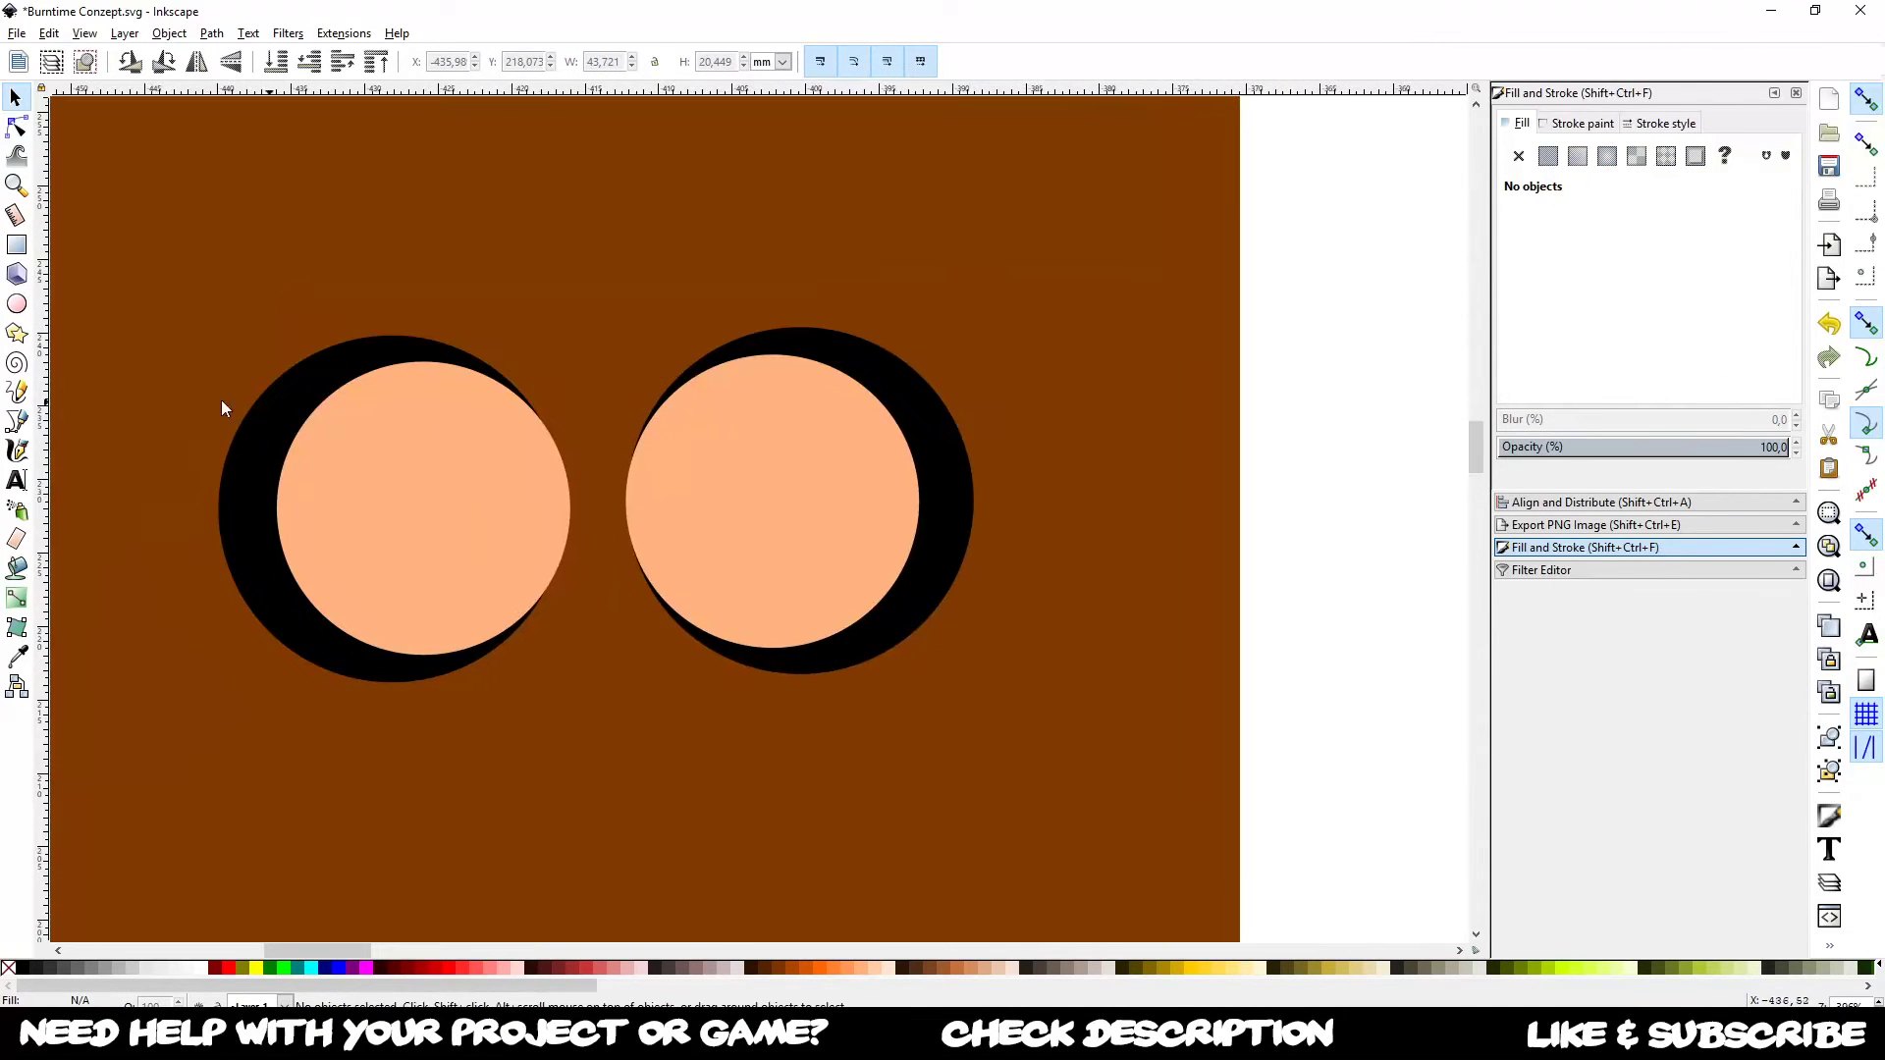
pyautogui.scroll(-3, 799, 461)
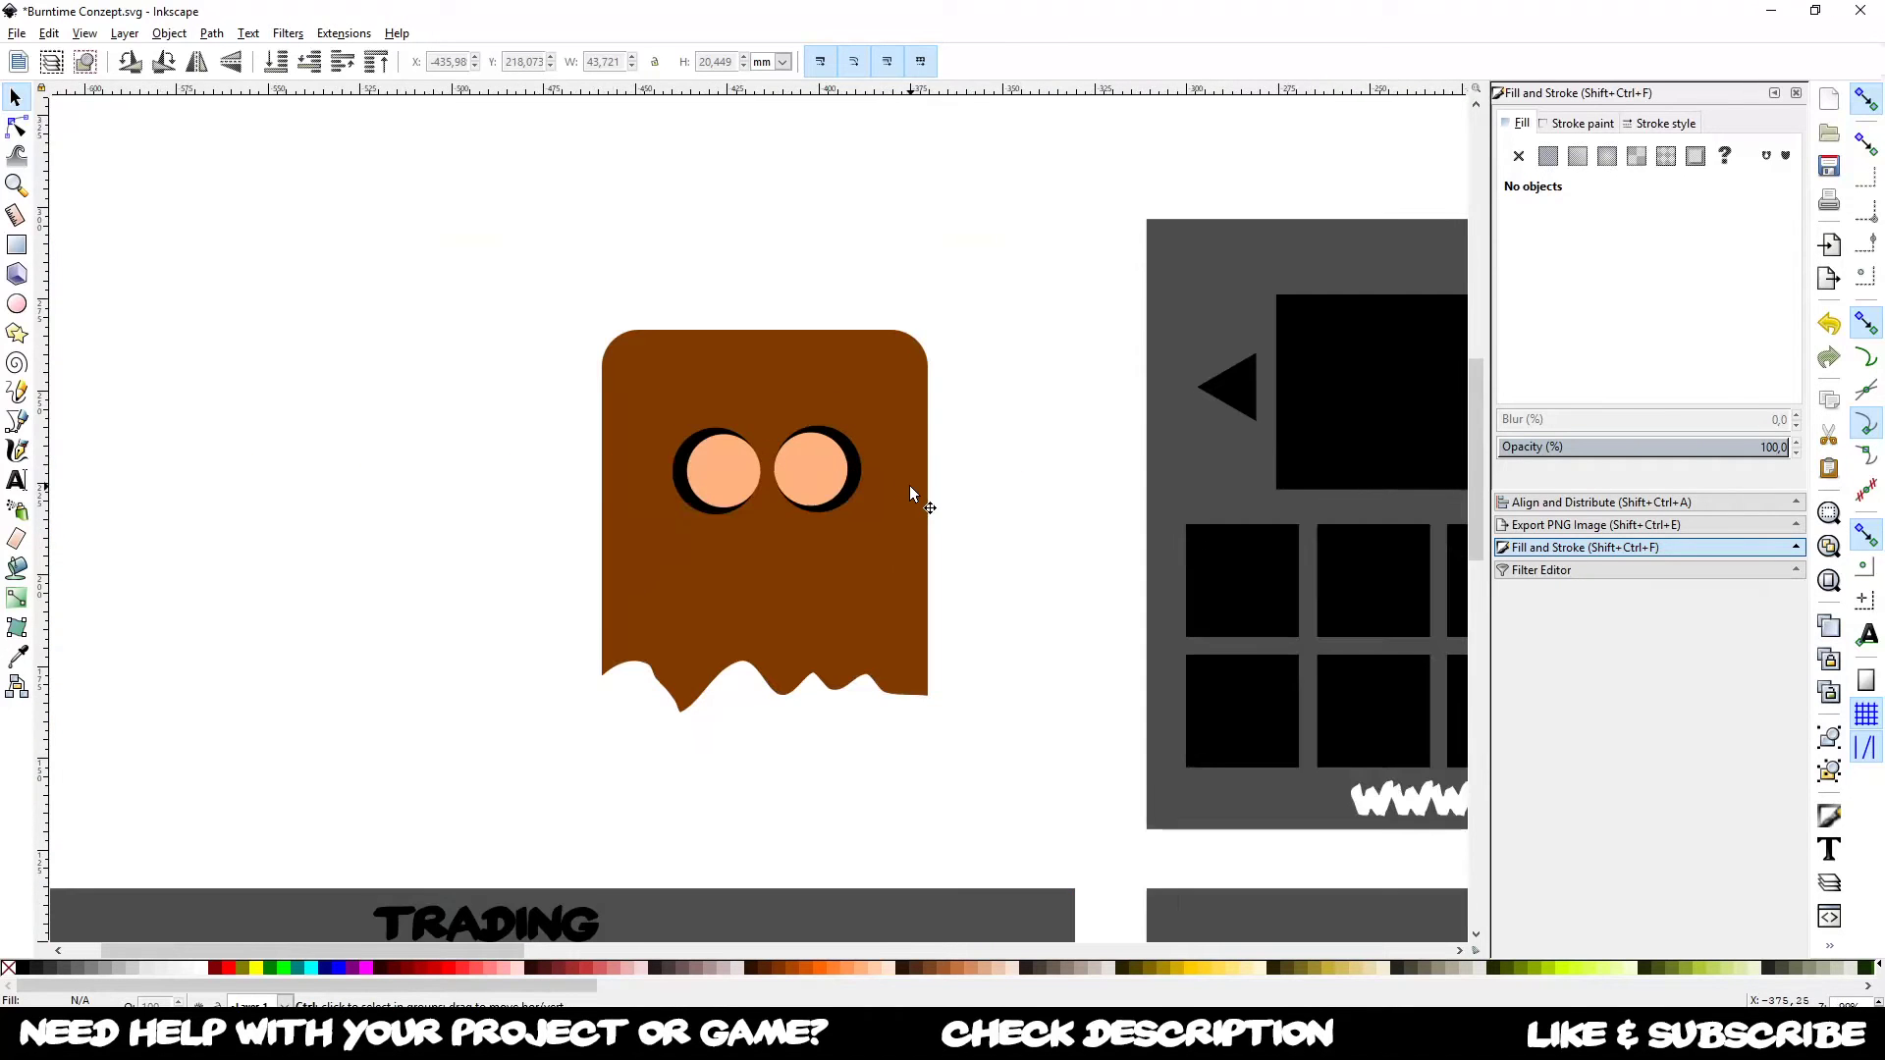
# Step: Fill the outer circles of both eyes with very dark brown (2b1100)
pyautogui.scroll(3, 907, 485)
pyautogui.click(767, 451)
pyautogui.keyDown('shift'); pyautogui.click(257, 422); pyautogui.keyUp('shift')
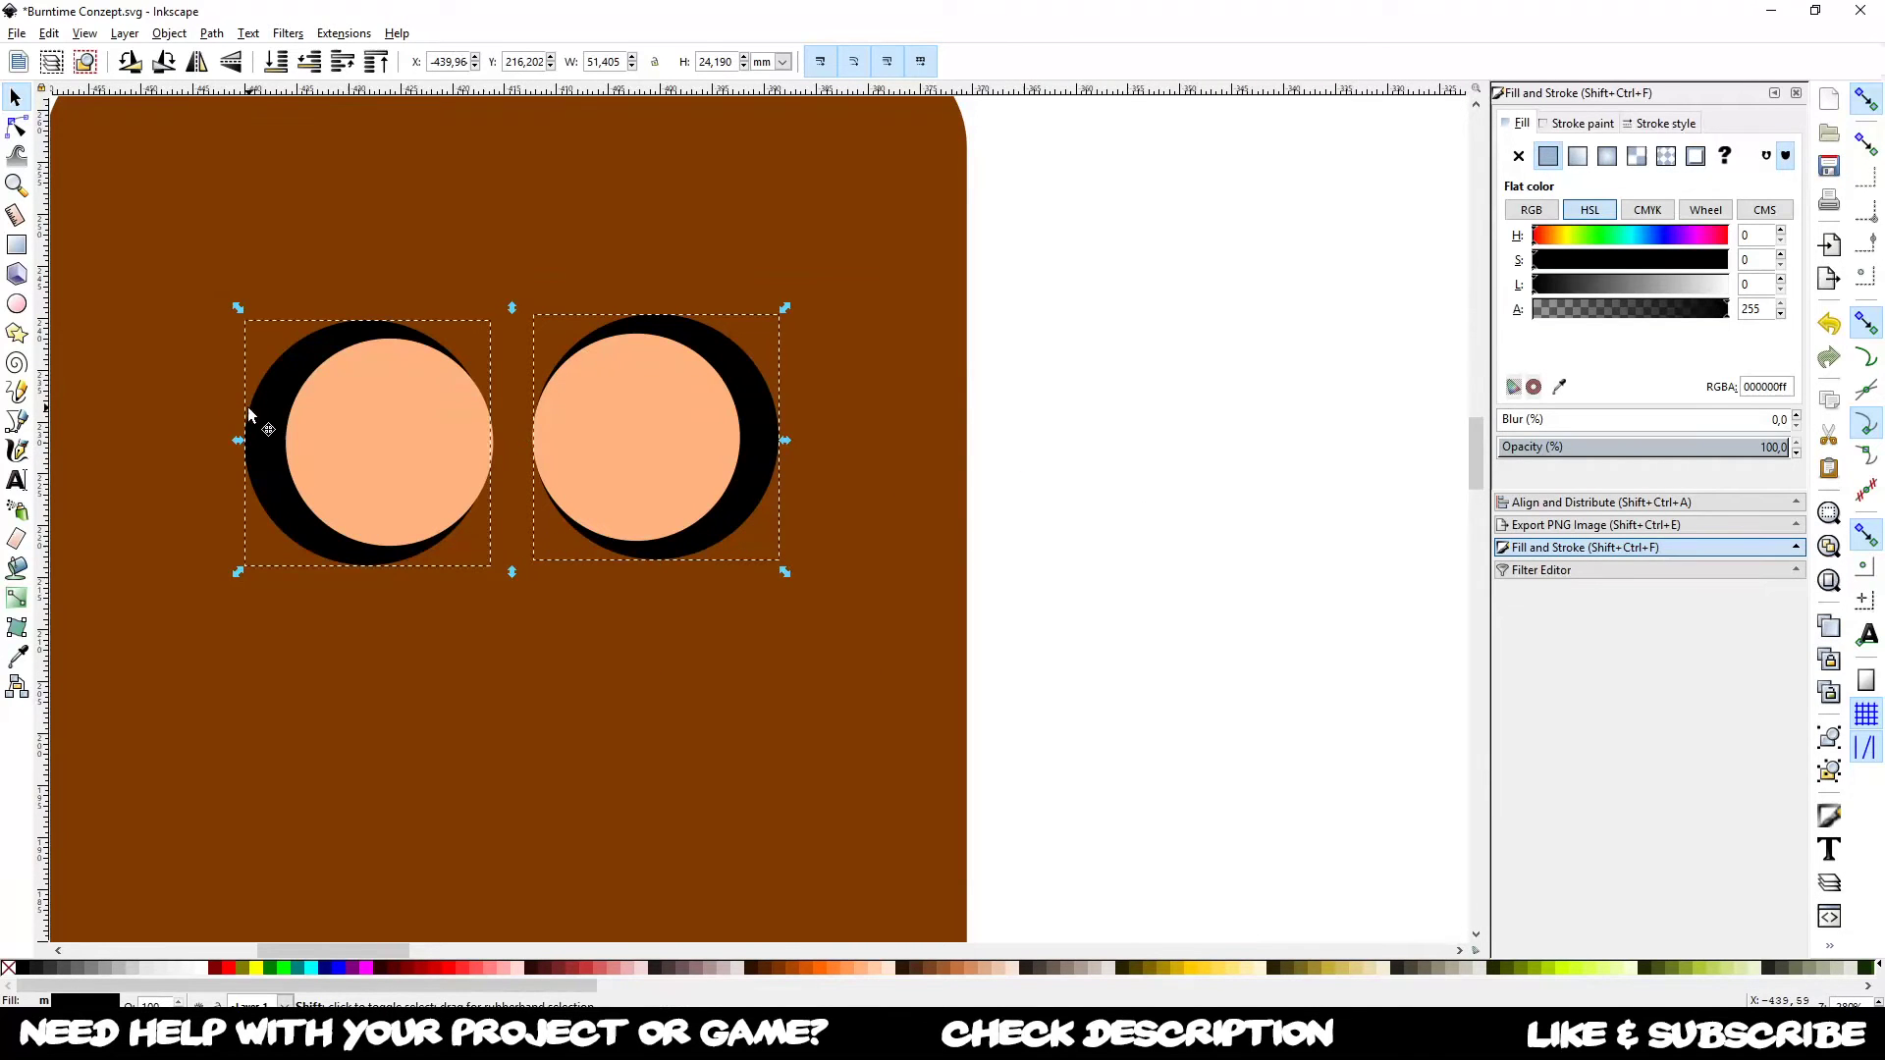
pyautogui.click(766, 970)
pyautogui.click(758, 970)
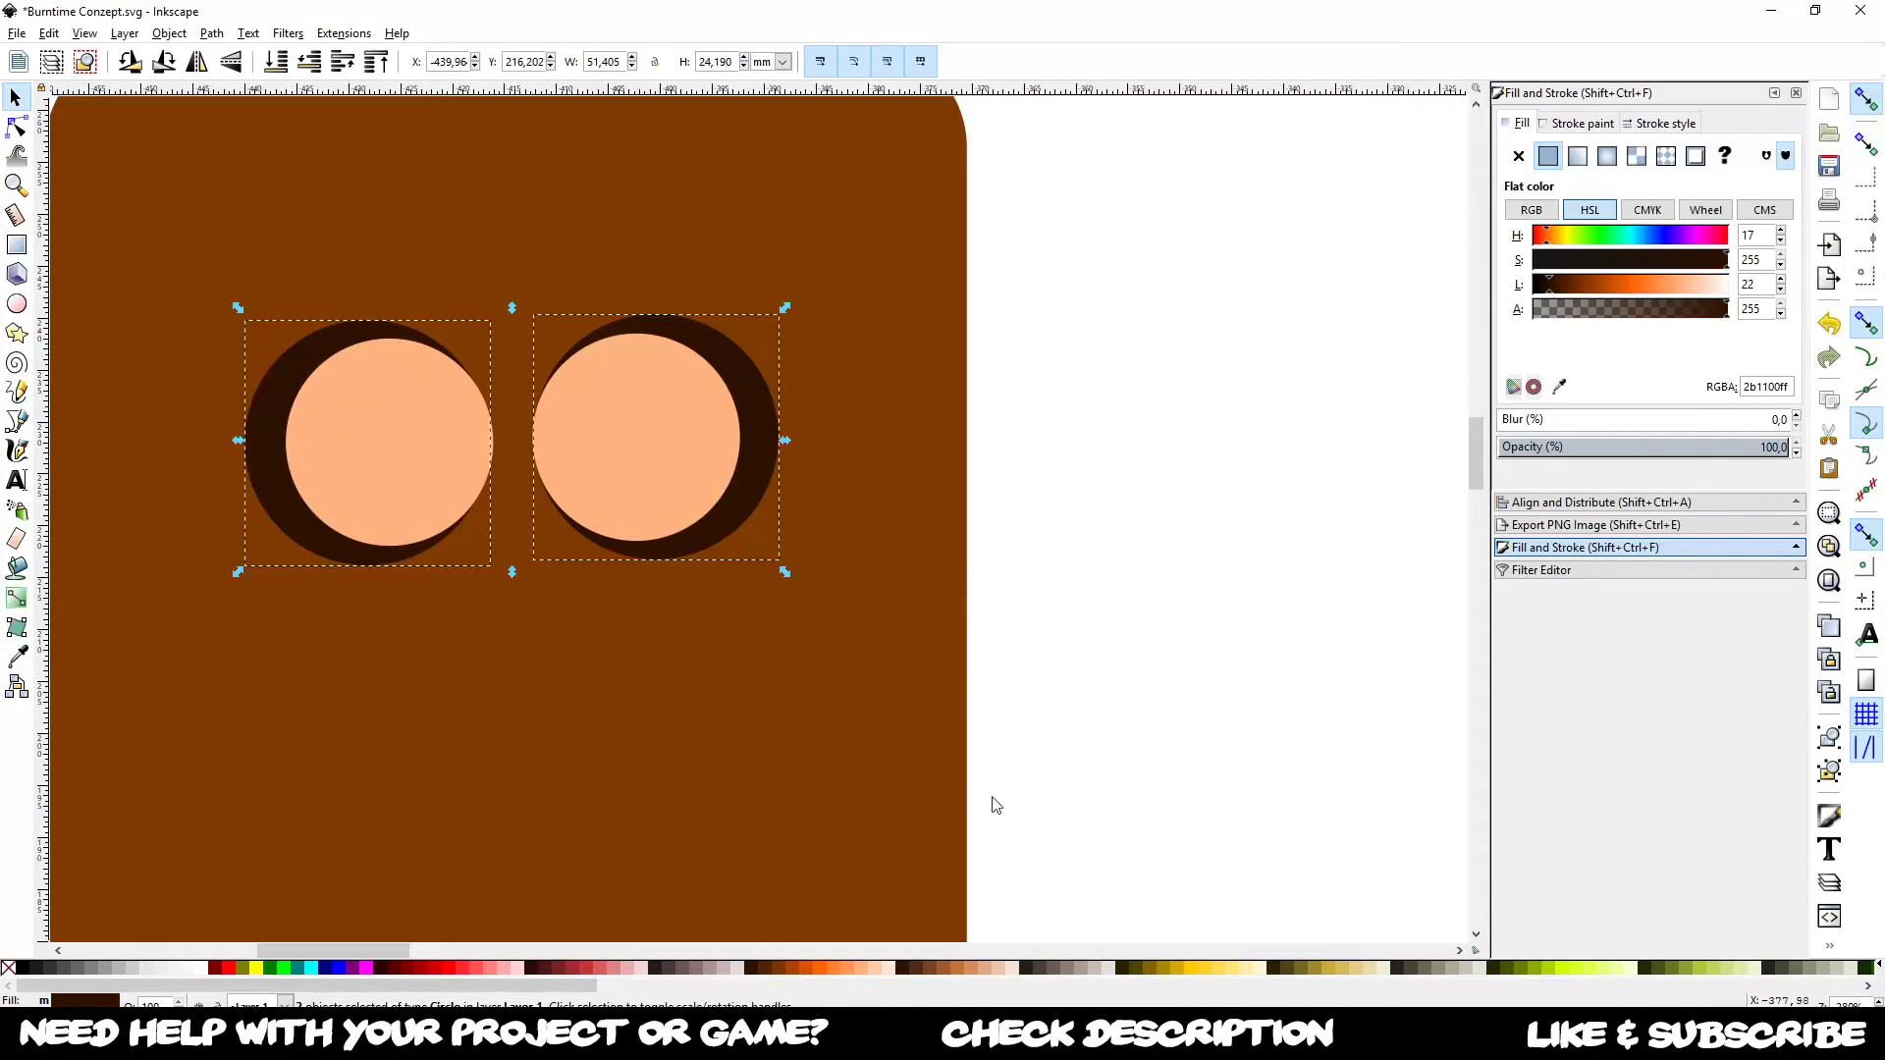
pyautogui.click(993, 799)
# Step: Select the entire character portrait and set the PNG export file to Icon.png in the BurnTime 3D project's Assets\Textures folder
pyautogui.scroll(-2, 1109, 629)
pyautogui.moveTo(1112, 590); pyautogui.dragTo(1084, 516)
pyautogui.scroll(1, 1075, 564)
pyautogui.scroll(-1, 1075, 565)
pyautogui.moveTo(1159, 565); pyautogui.dragTo(1033, 580)
pyautogui.moveTo(370, 147); pyautogui.dragTo(1045, 864)
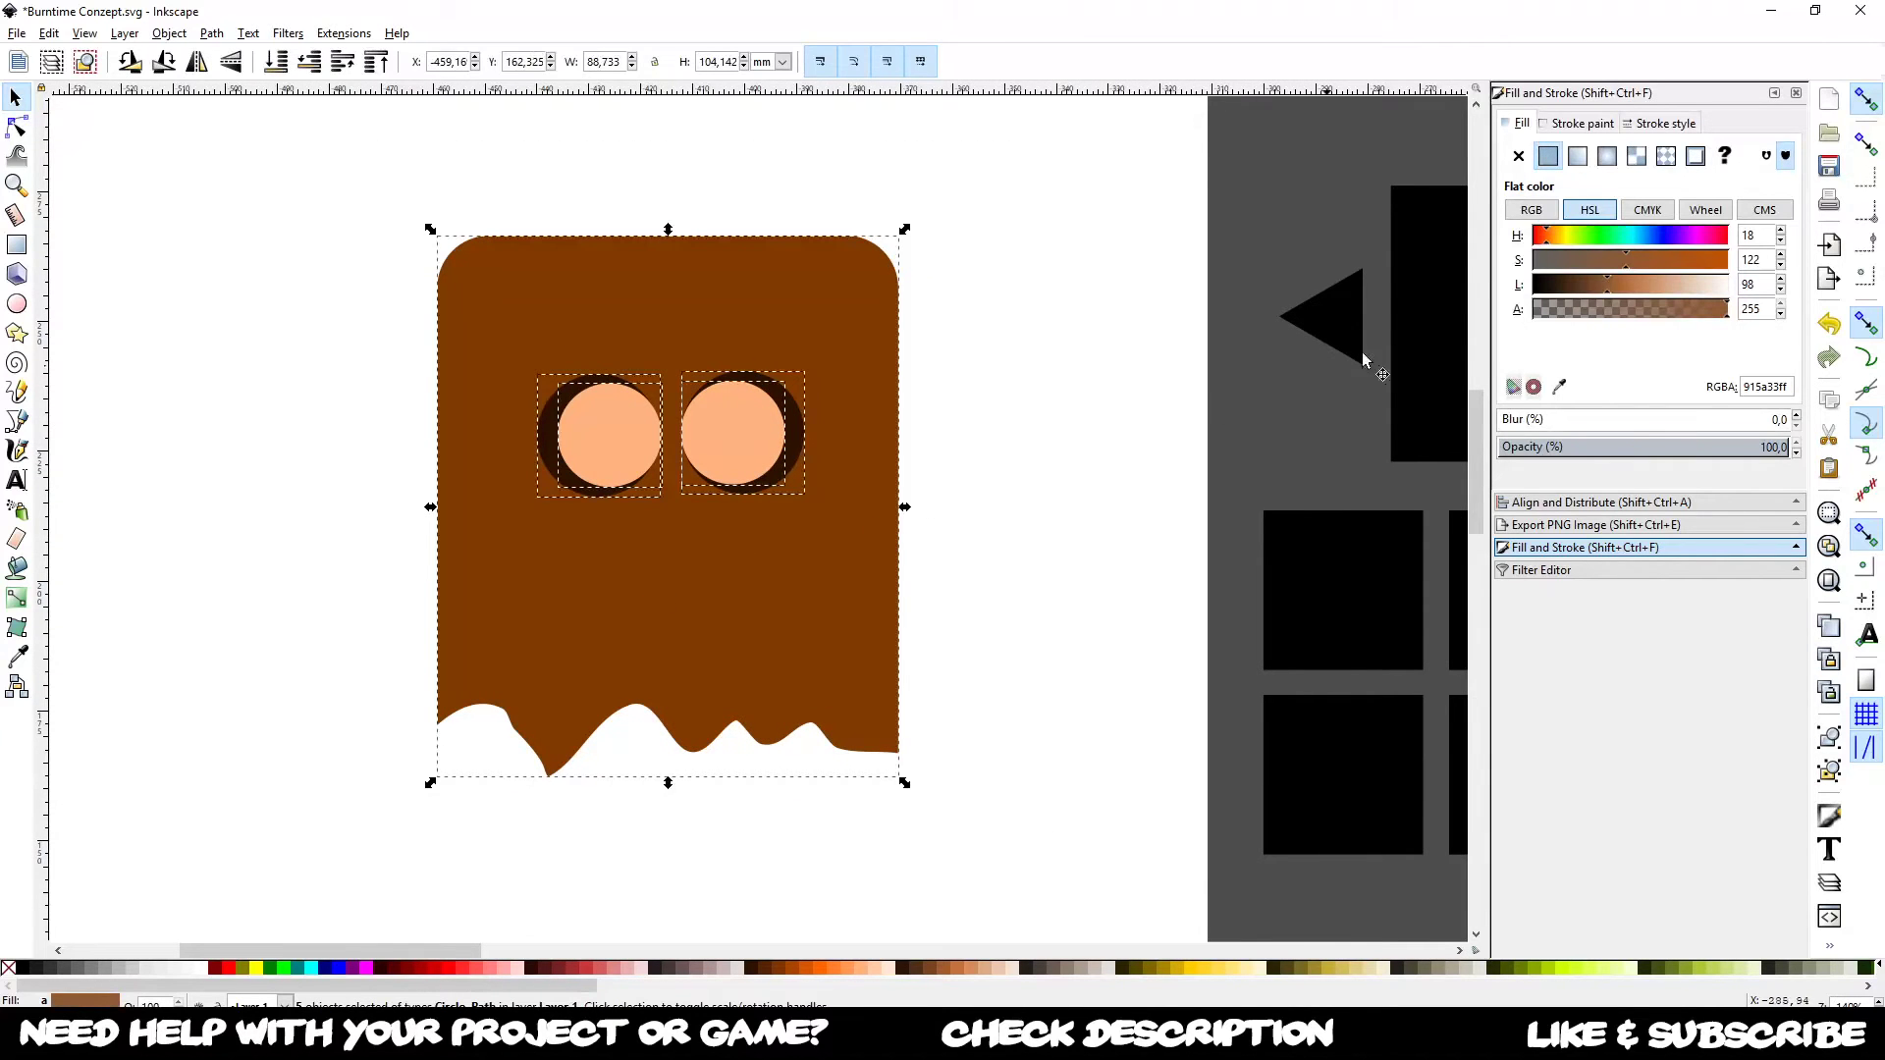
pyautogui.click(1610, 524)
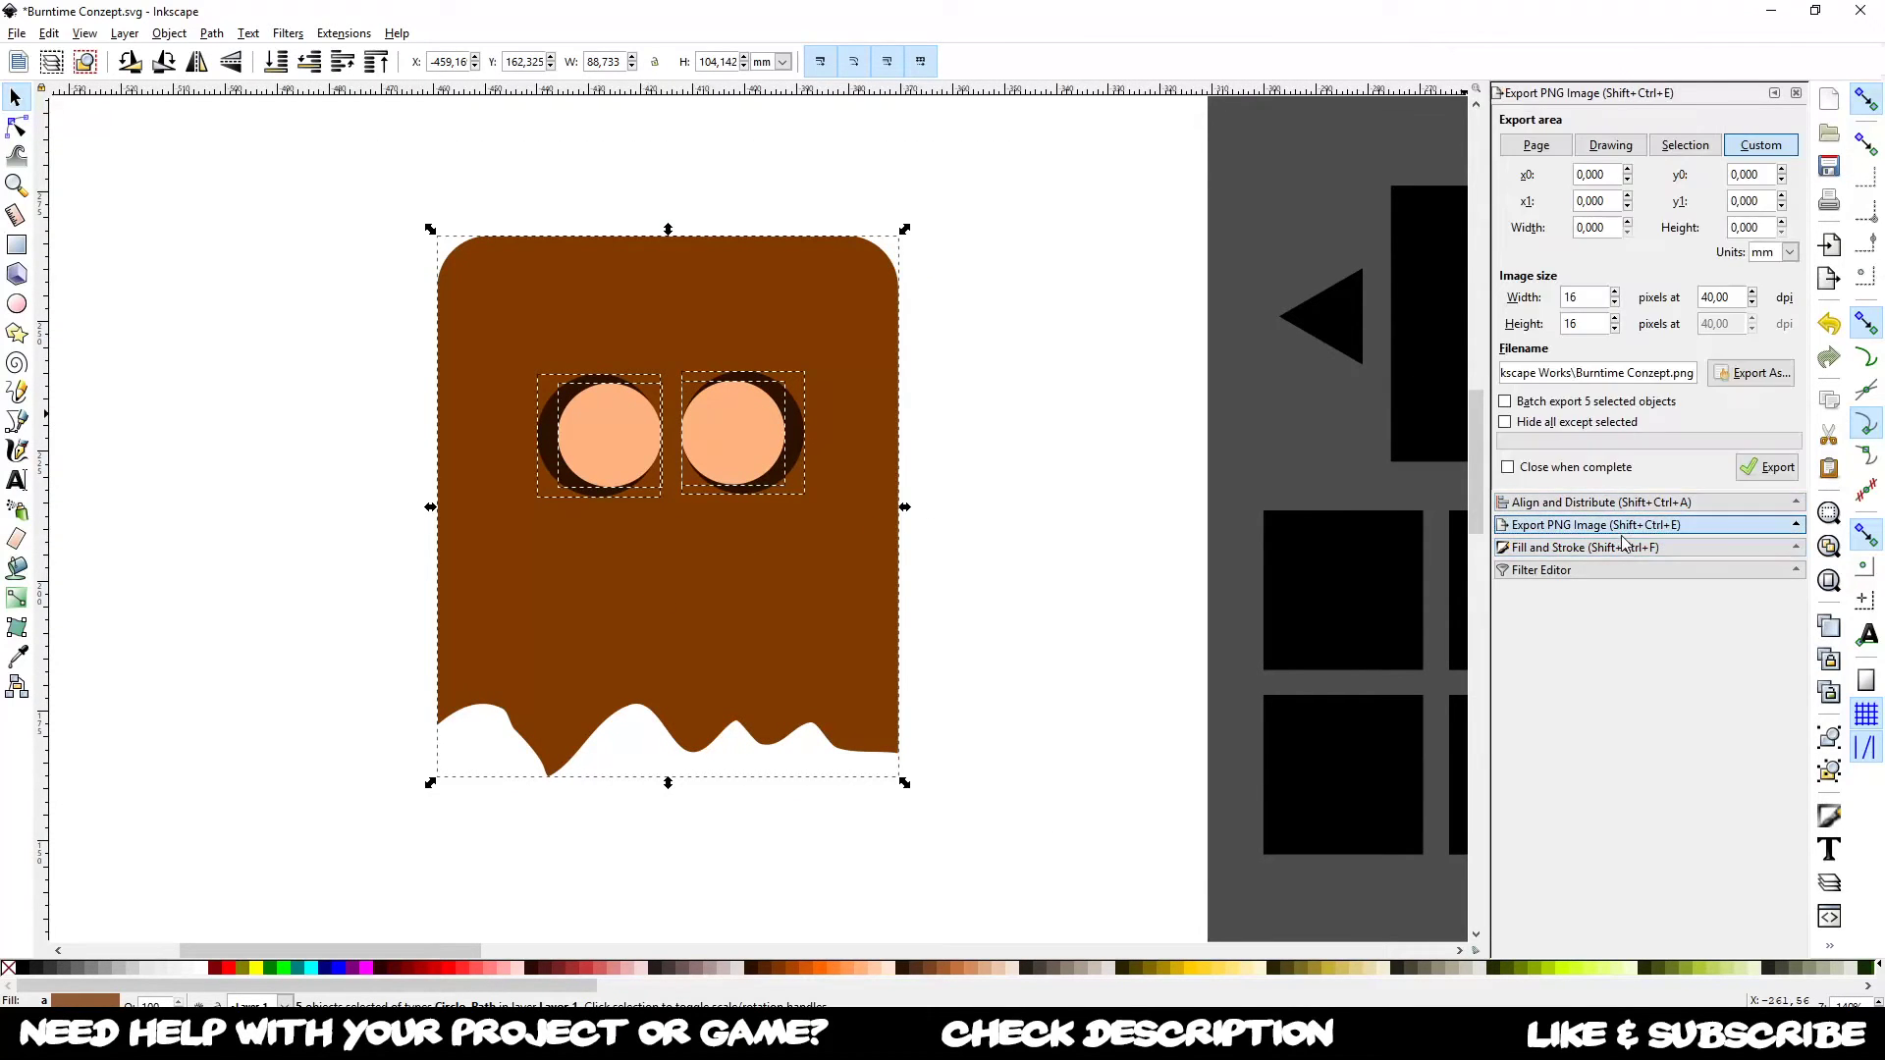
pyautogui.click(1757, 375)
pyautogui.press('Return')
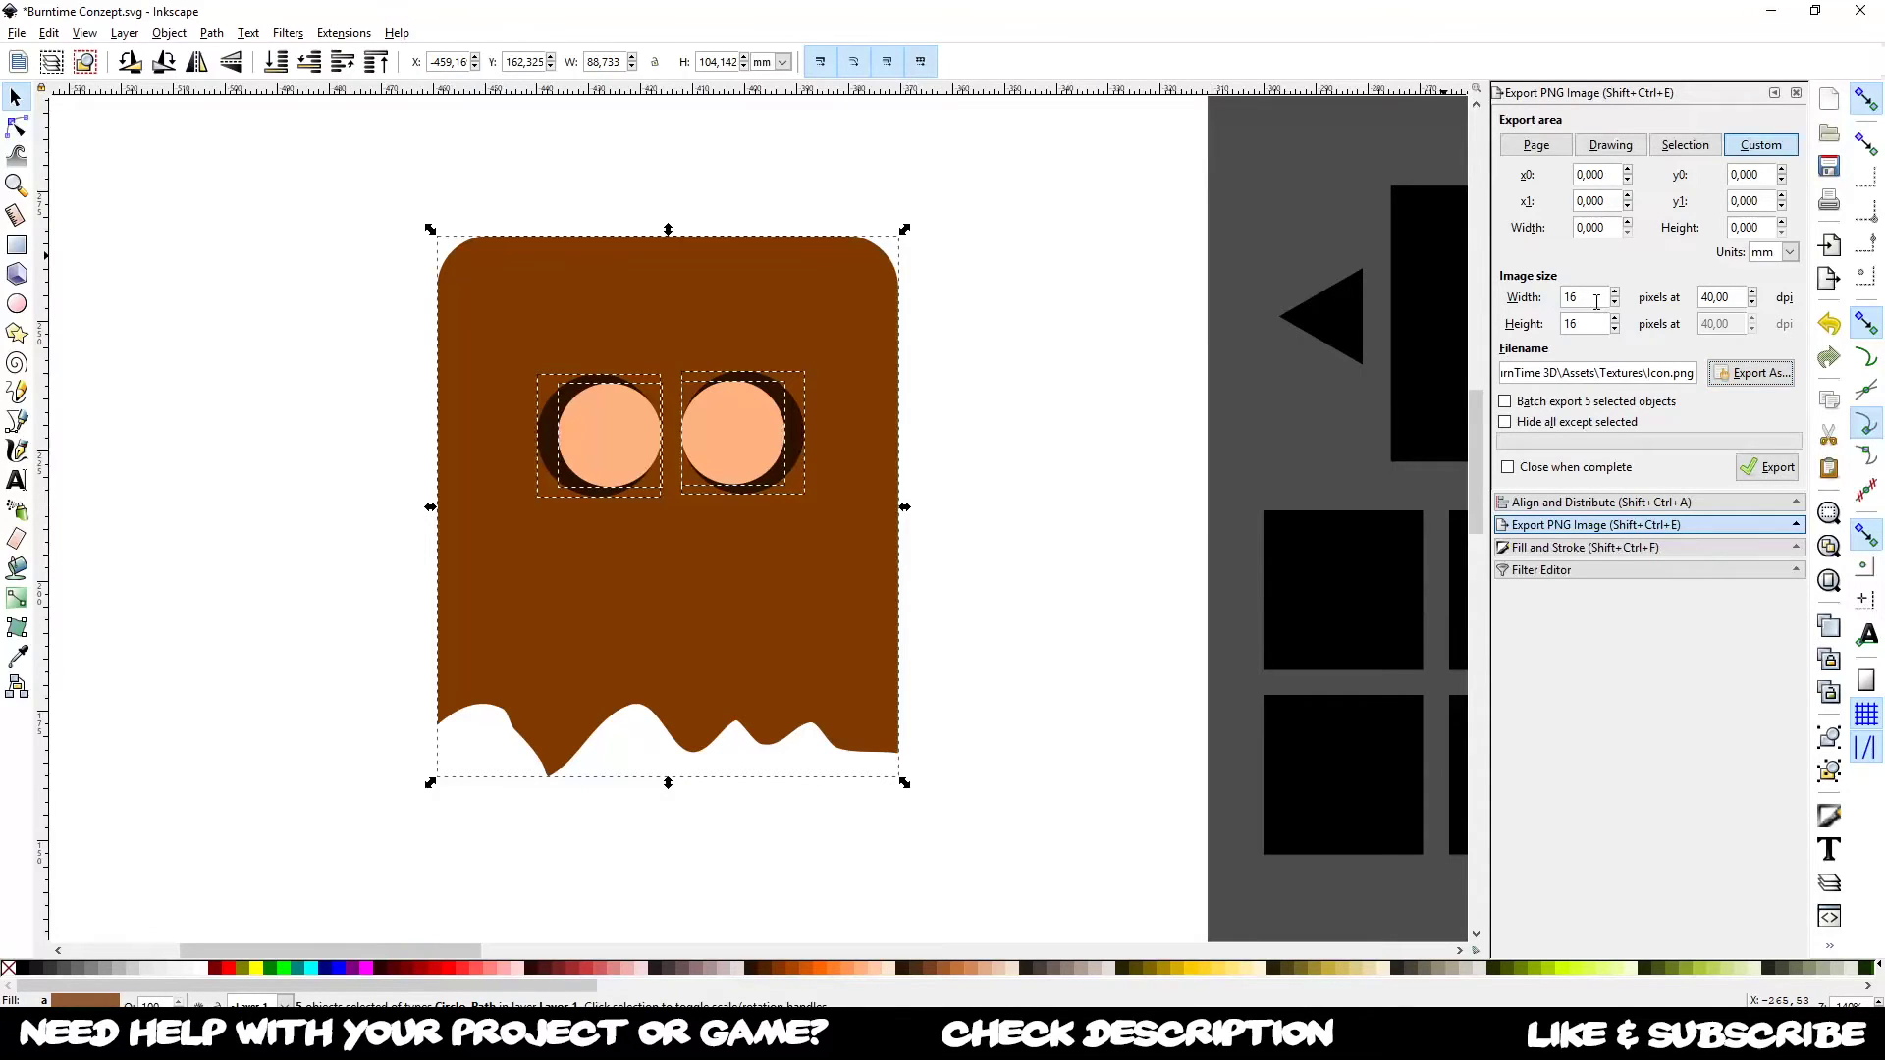
# Step: Export only the selection as a PNG with an image width of 250 pixels
pyautogui.click(1684, 146)
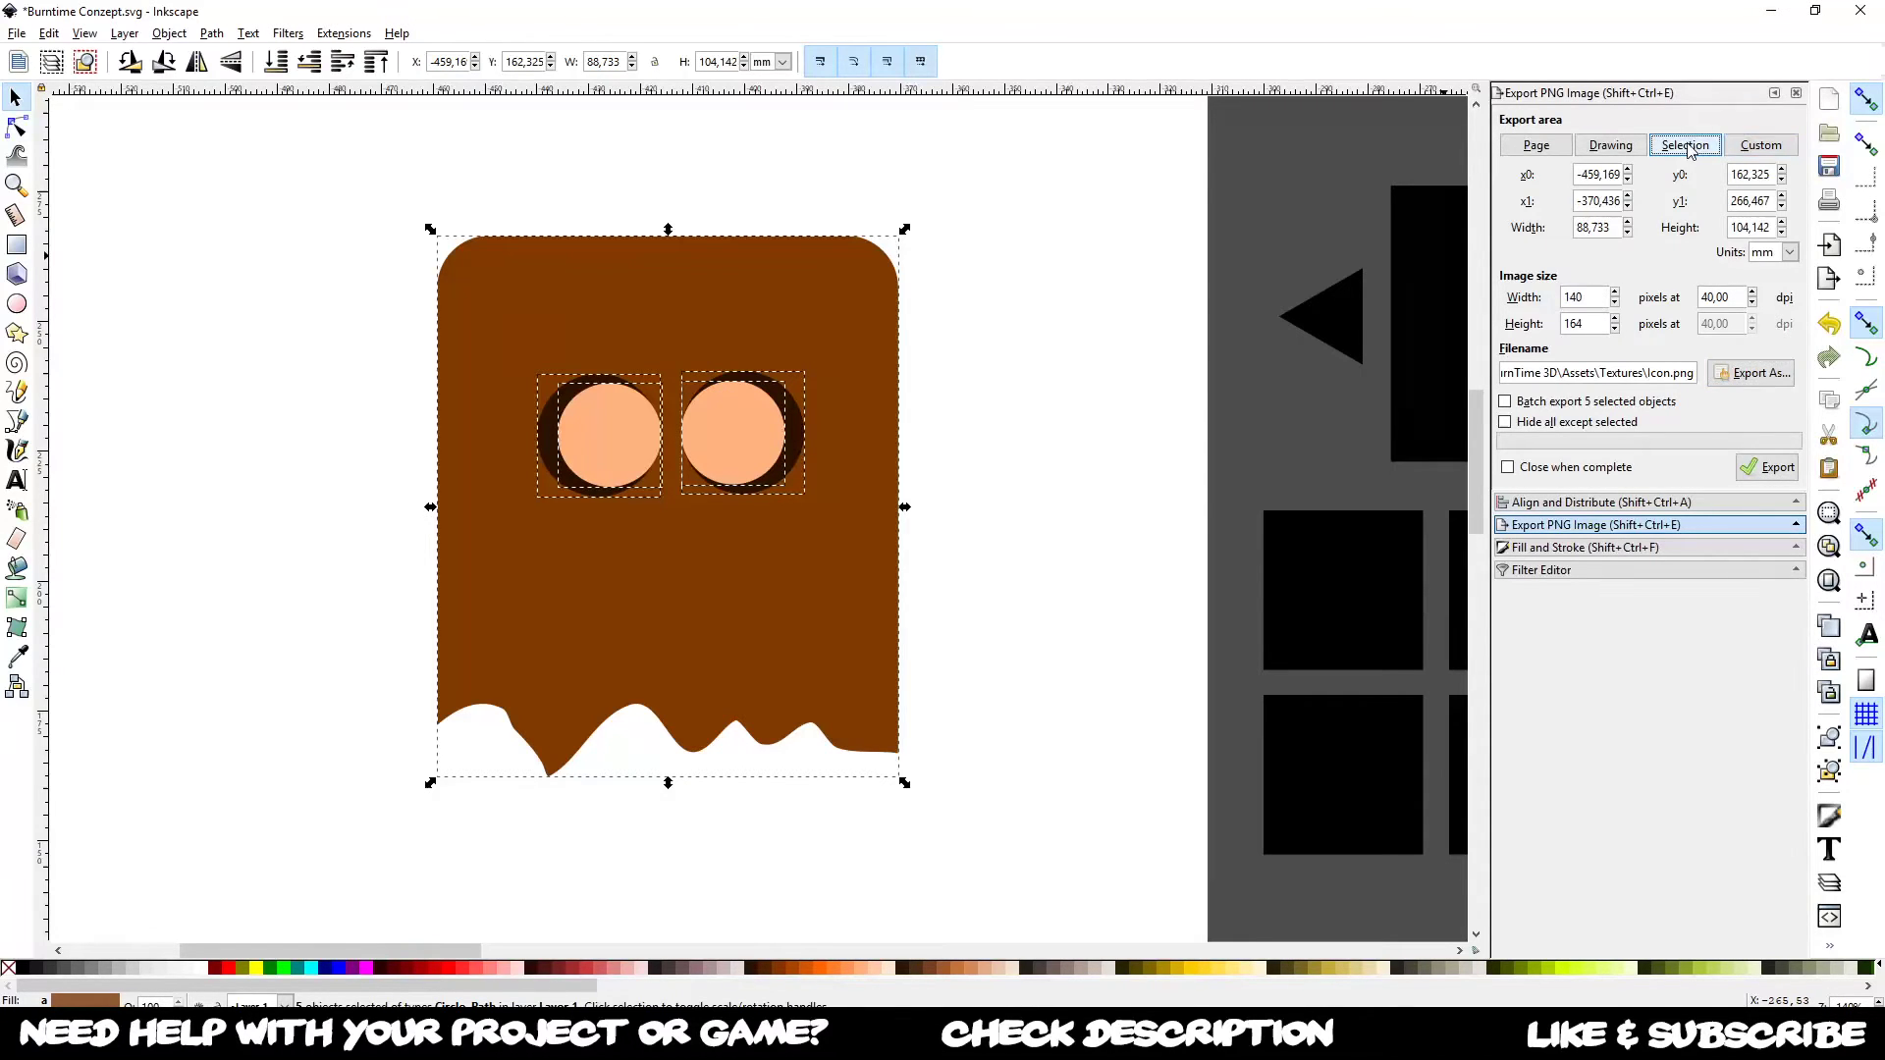
pyautogui.doubleClick(1599, 299)
pyautogui.write('250')
pyautogui.press('Return')
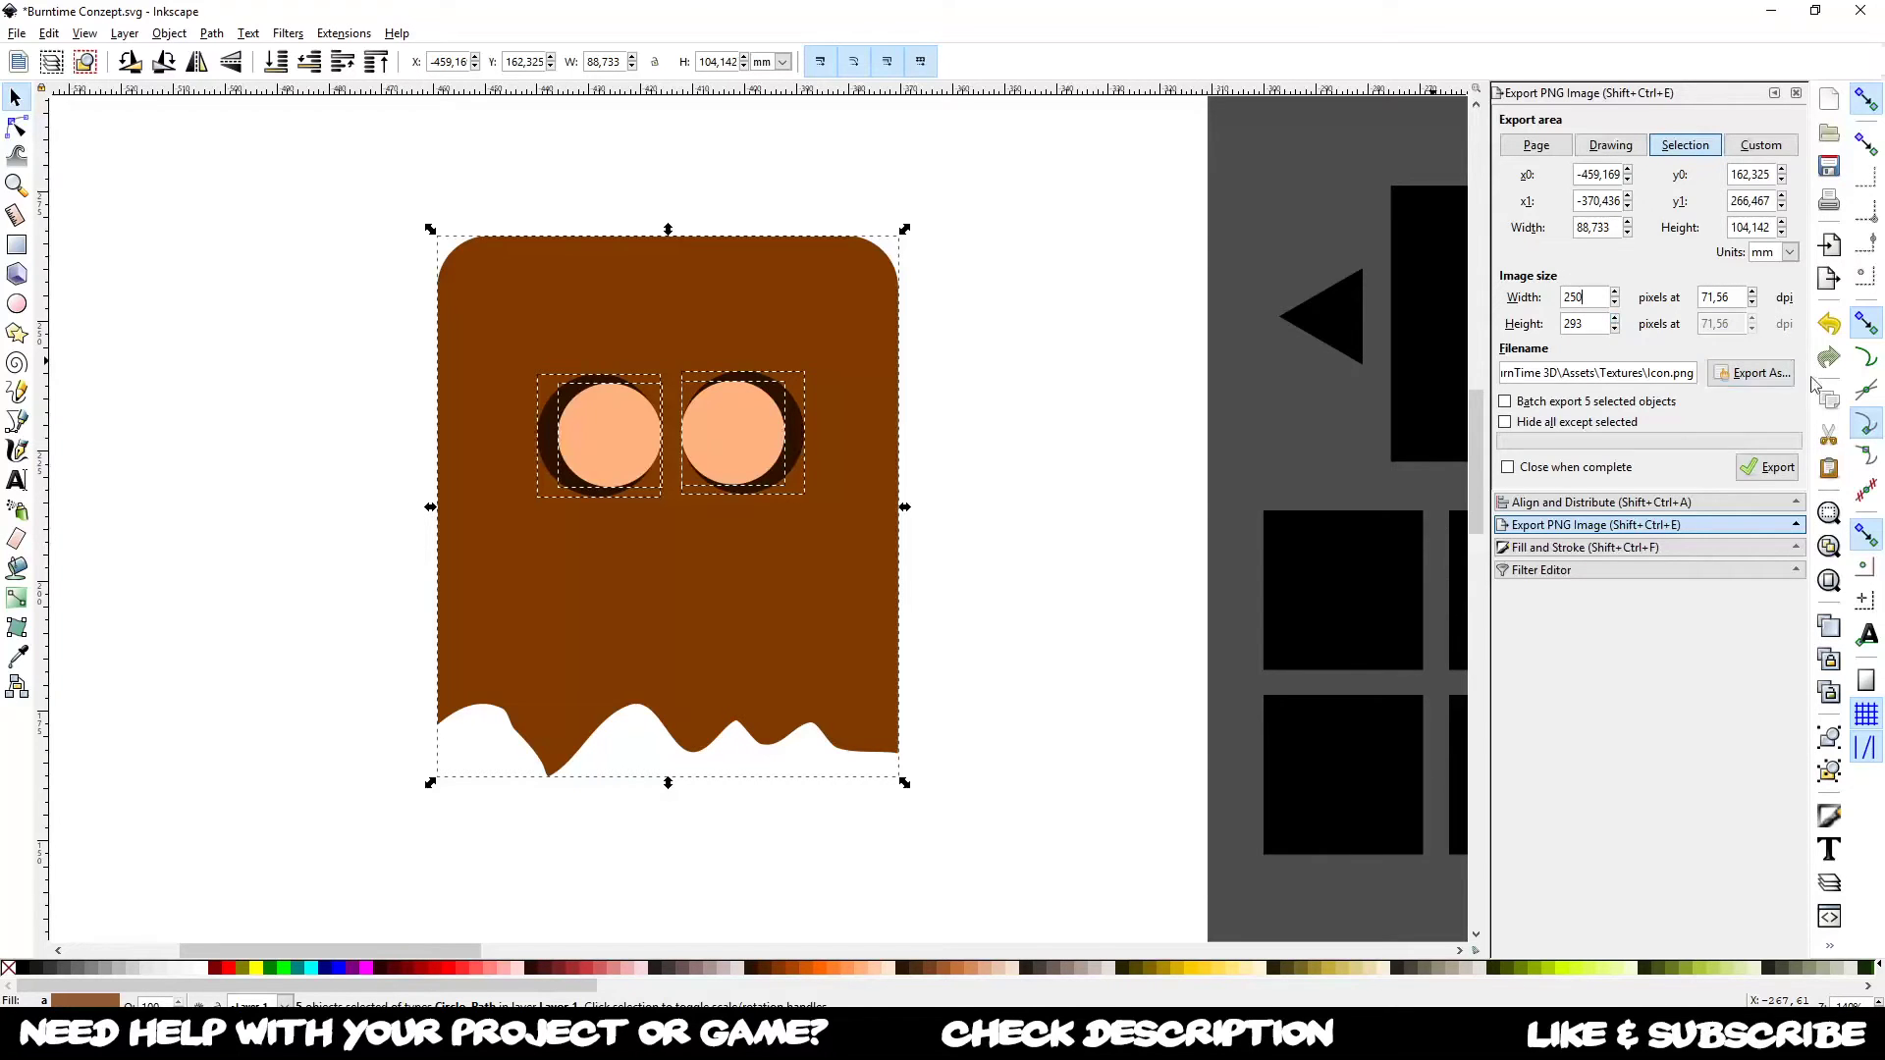
pyautogui.click(1765, 470)
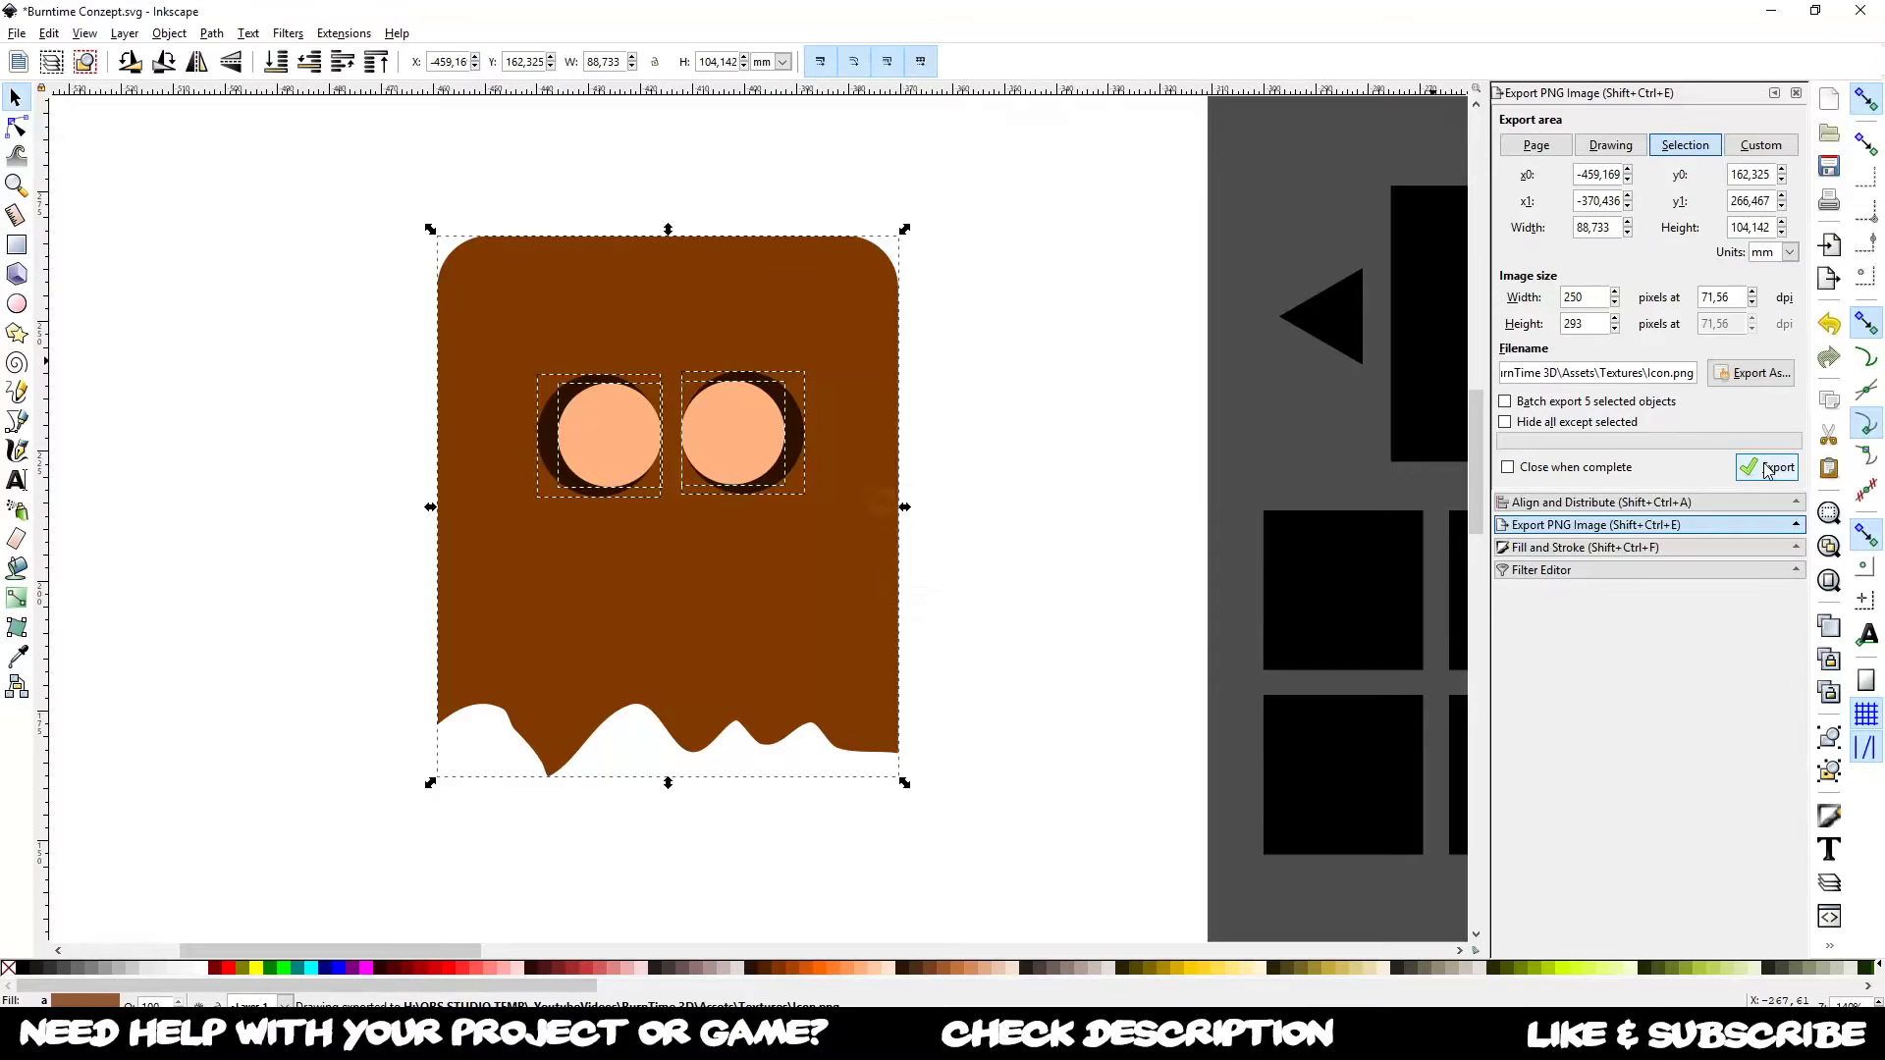
# Step: Switch to Unity and apply the Sprite (2D and UI) texture type to the Icon image in the Textures folder
pyautogui.click(1771, 12)
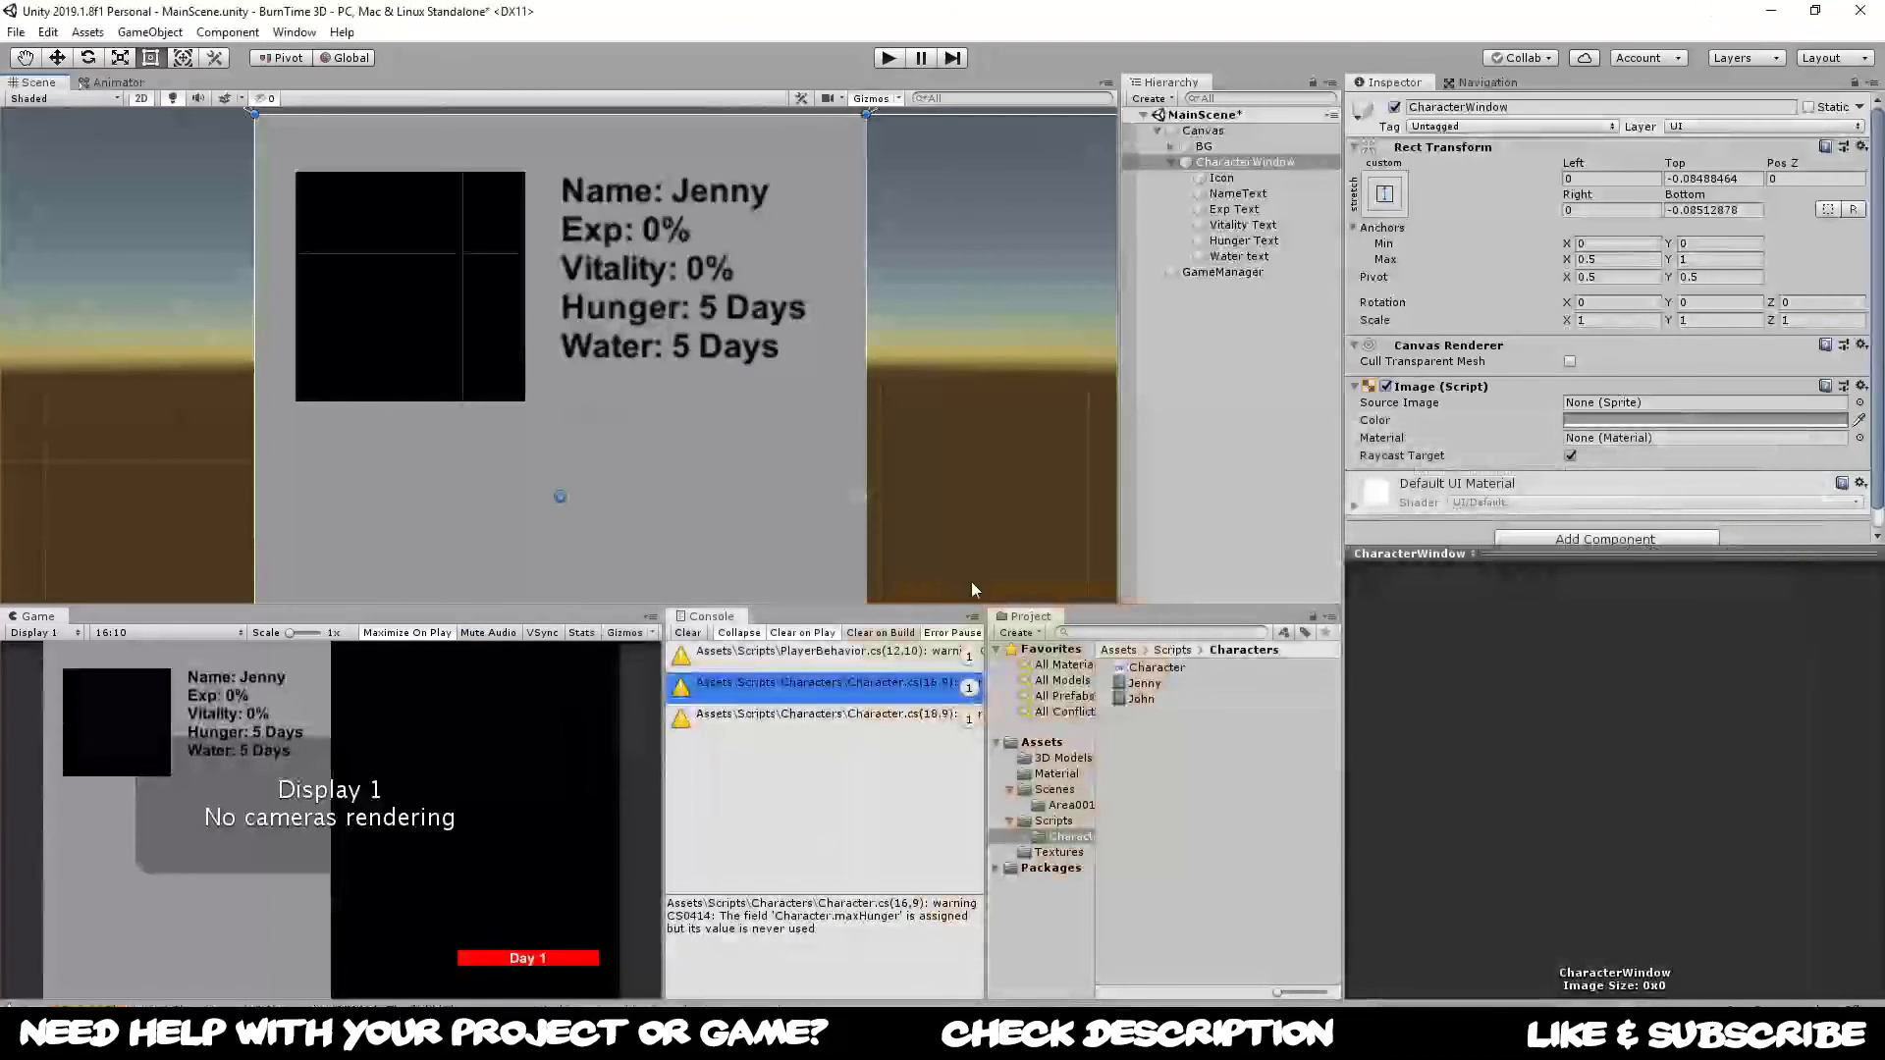
pyautogui.click(1061, 852)
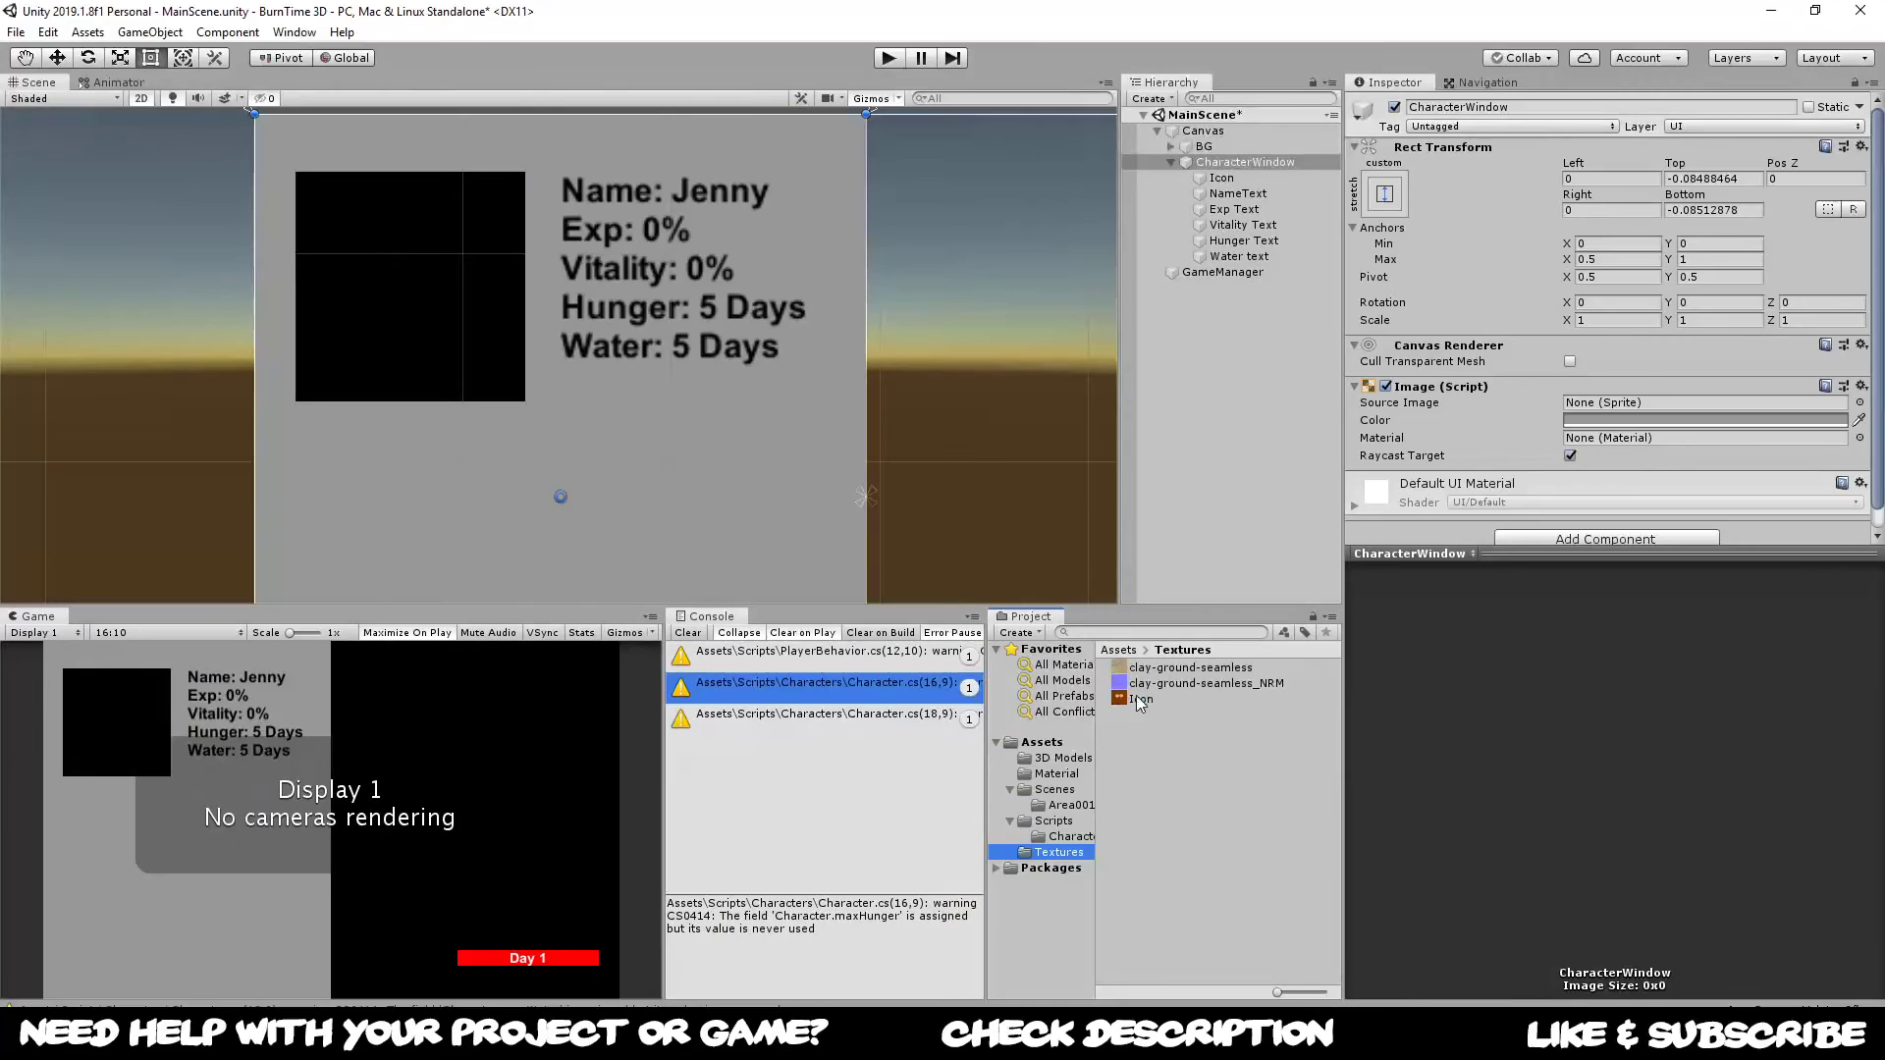
pyautogui.click(1141, 699)
pyautogui.click(1639, 152)
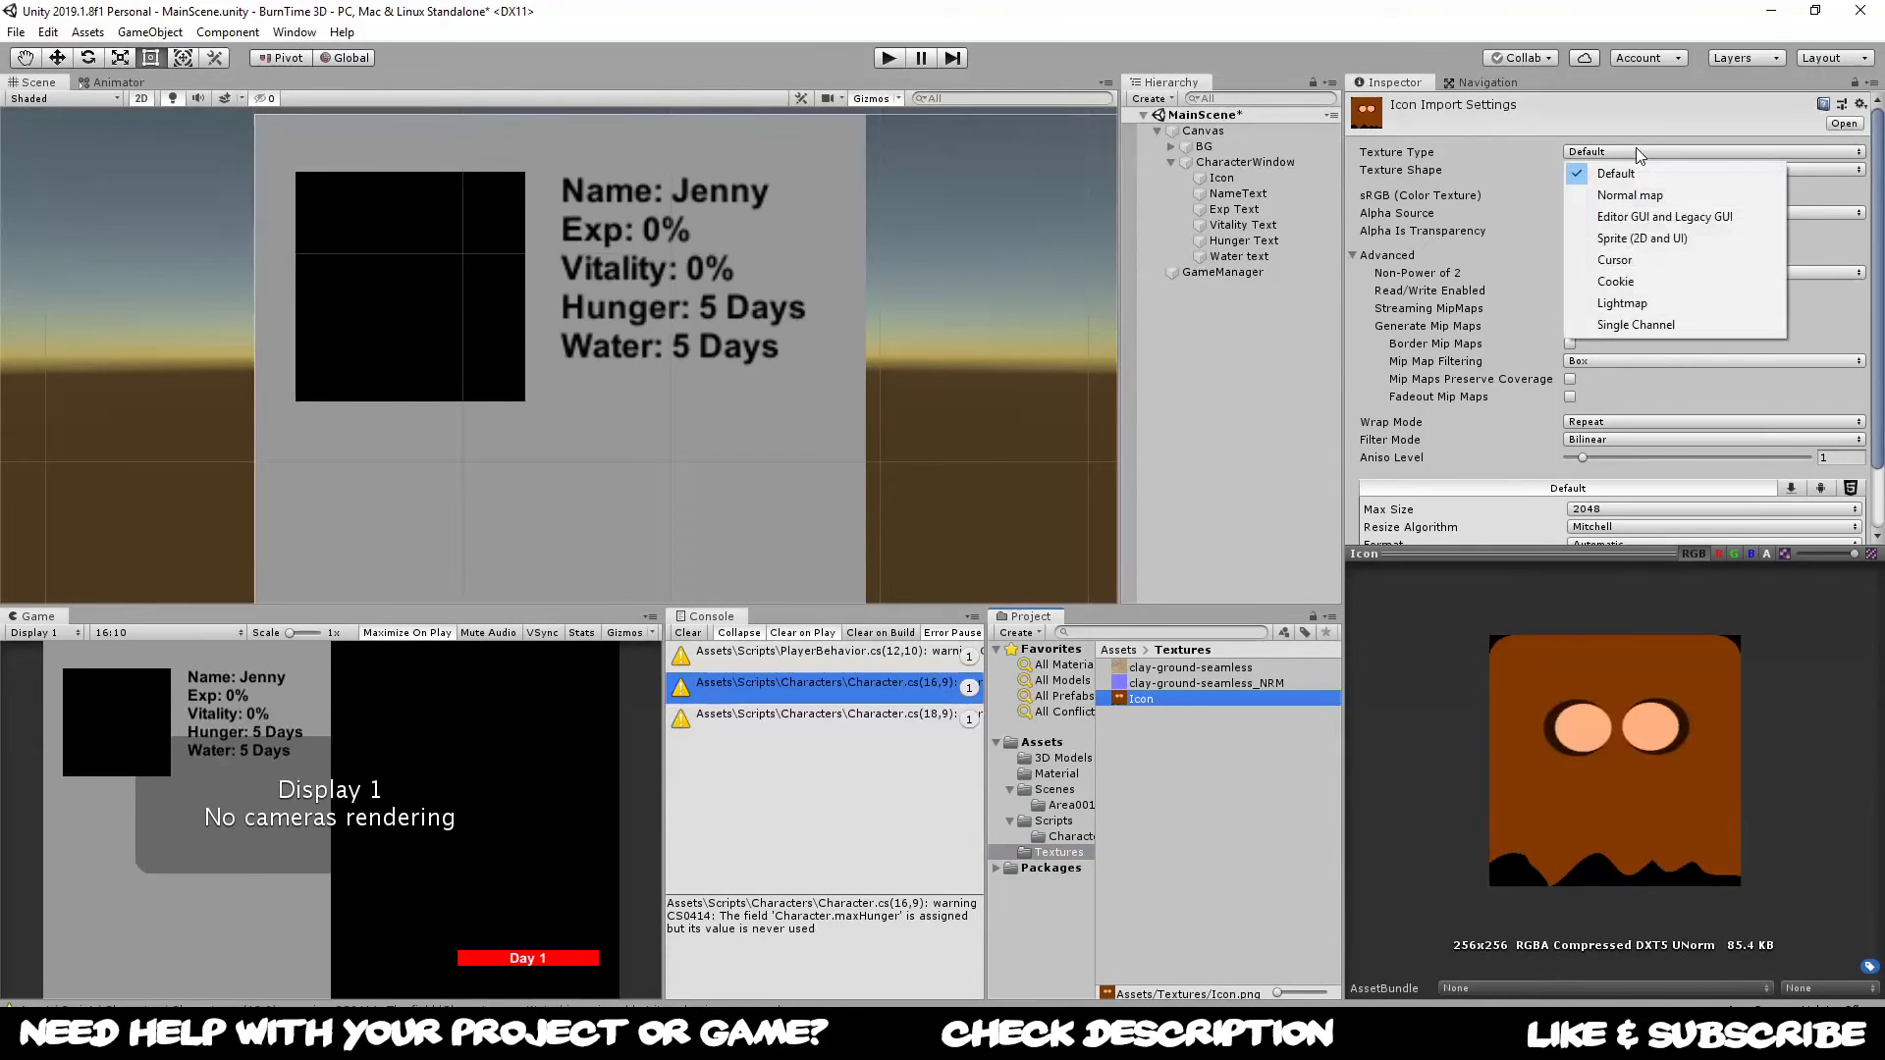
pyautogui.click(1620, 217)
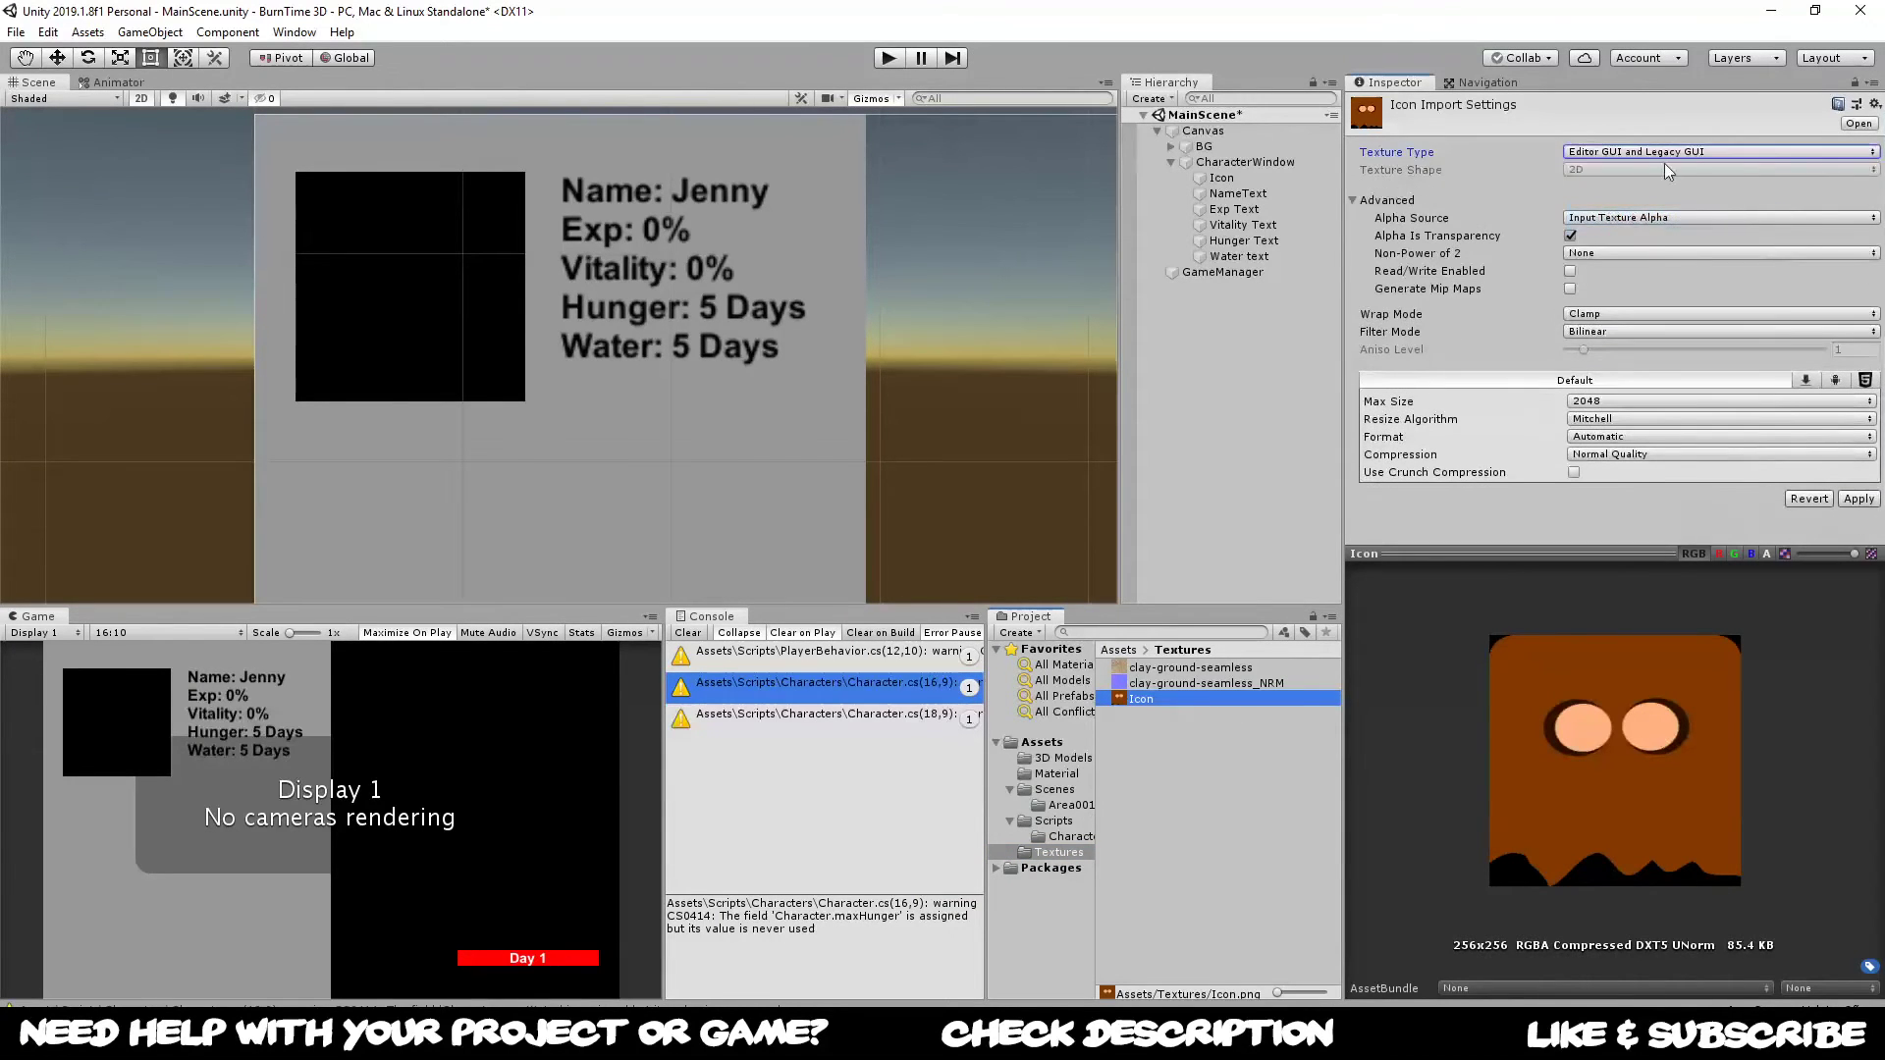
pyautogui.click(1656, 153)
pyautogui.click(1638, 238)
pyautogui.scroll(-2, 1841, 471)
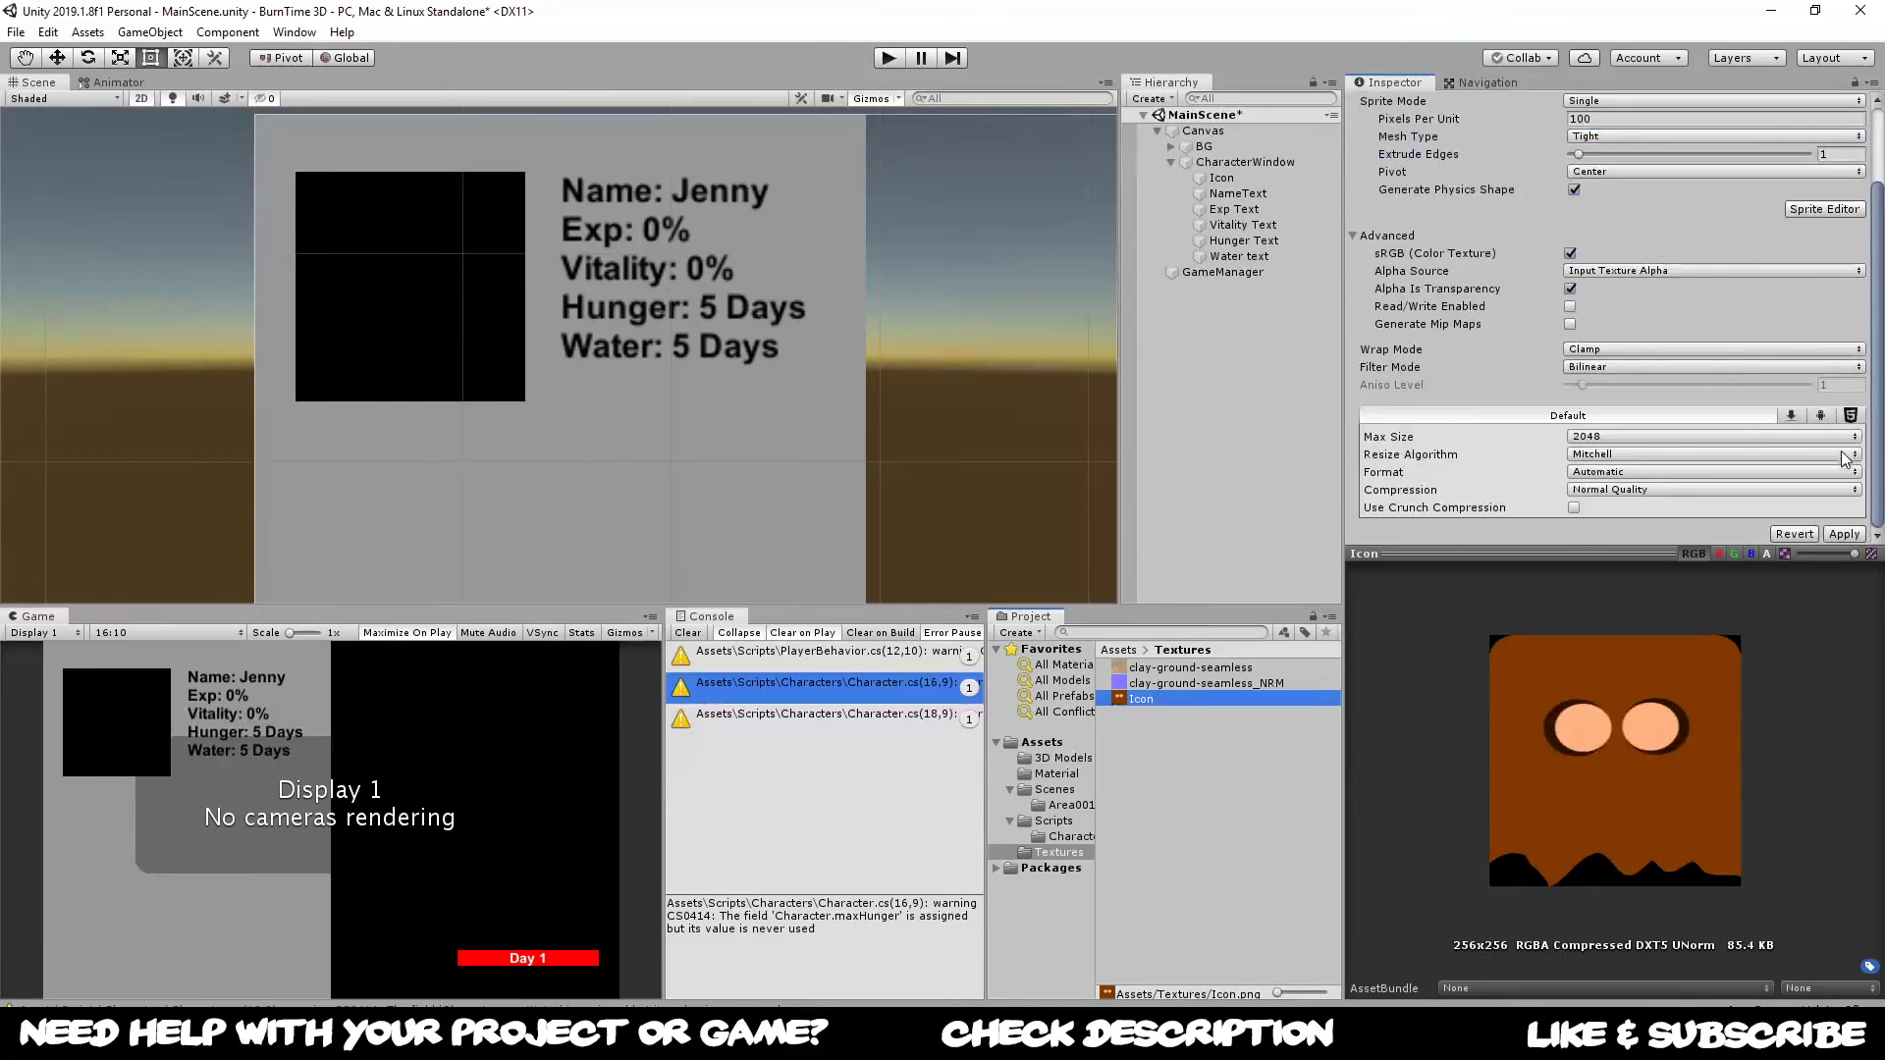
pyautogui.click(1840, 534)
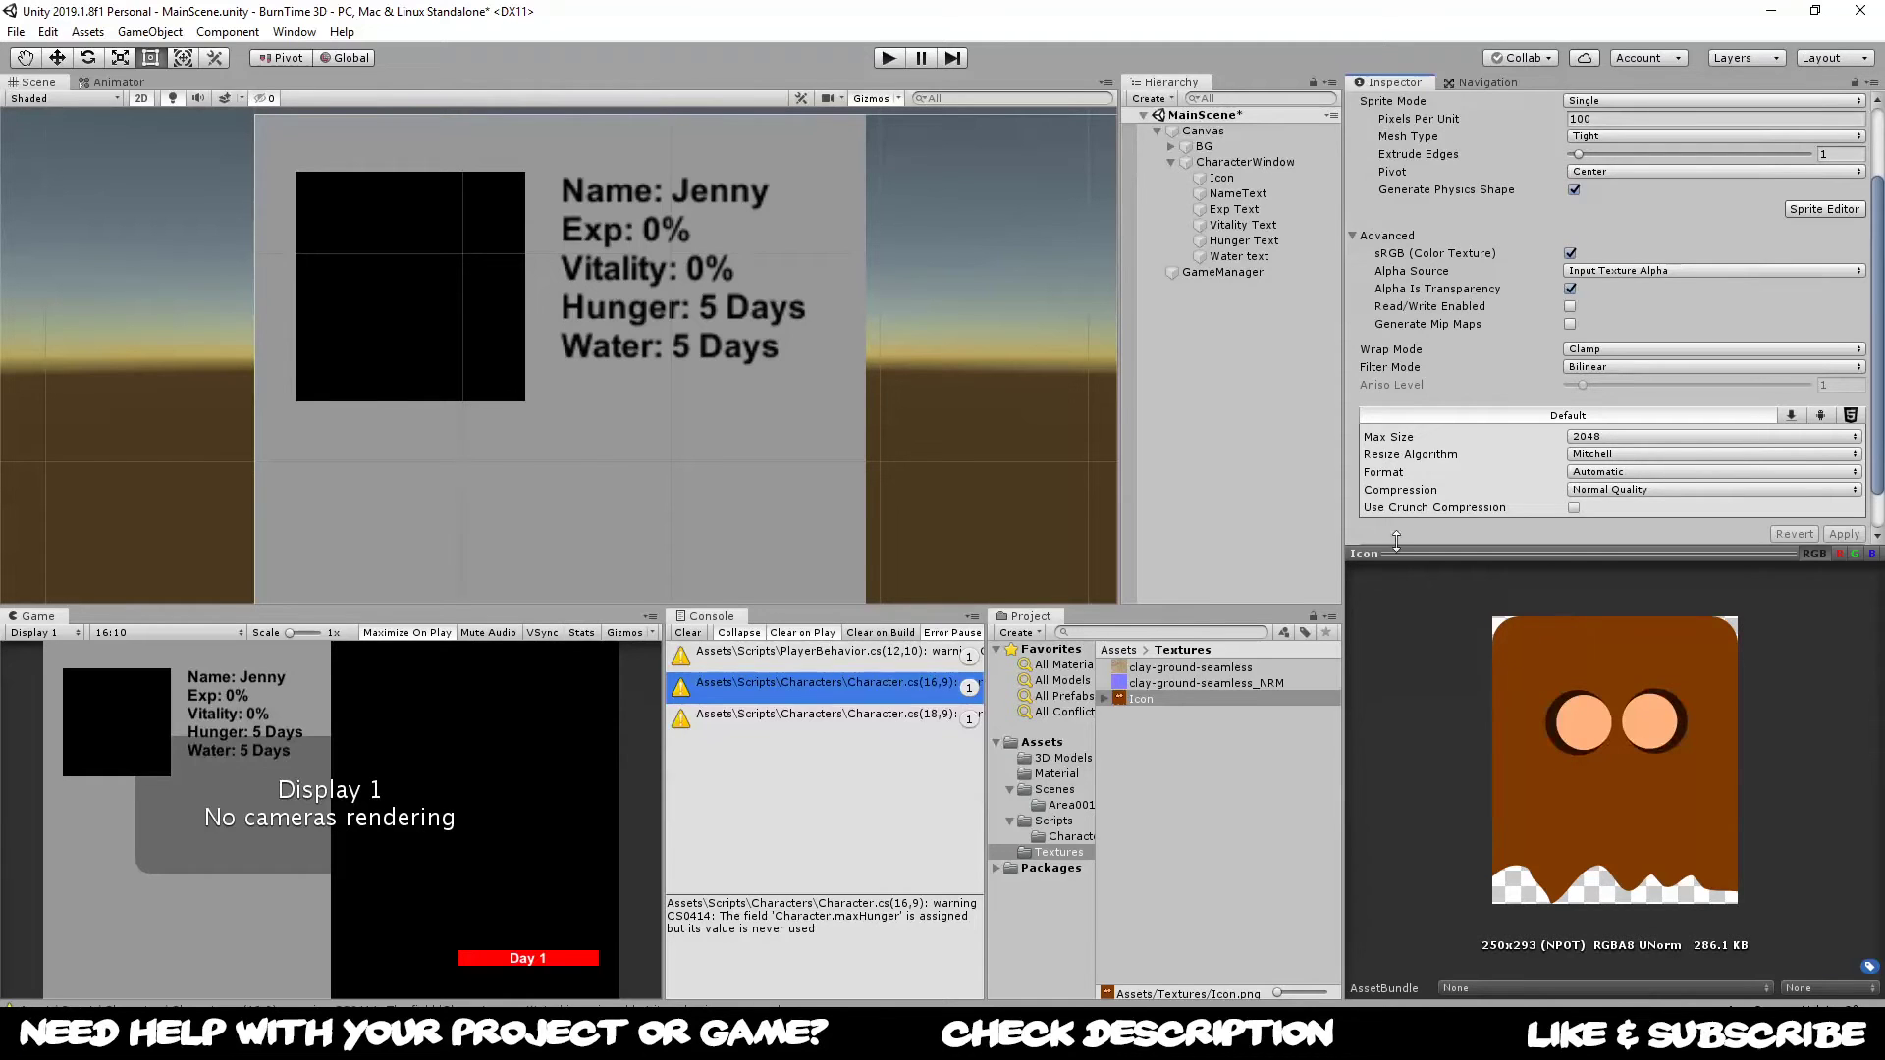
# Step: Assign the Icon sprite from the Textures folder as the icon of the John character asset
pyautogui.click(1271, 402)
pyautogui.click(1141, 699)
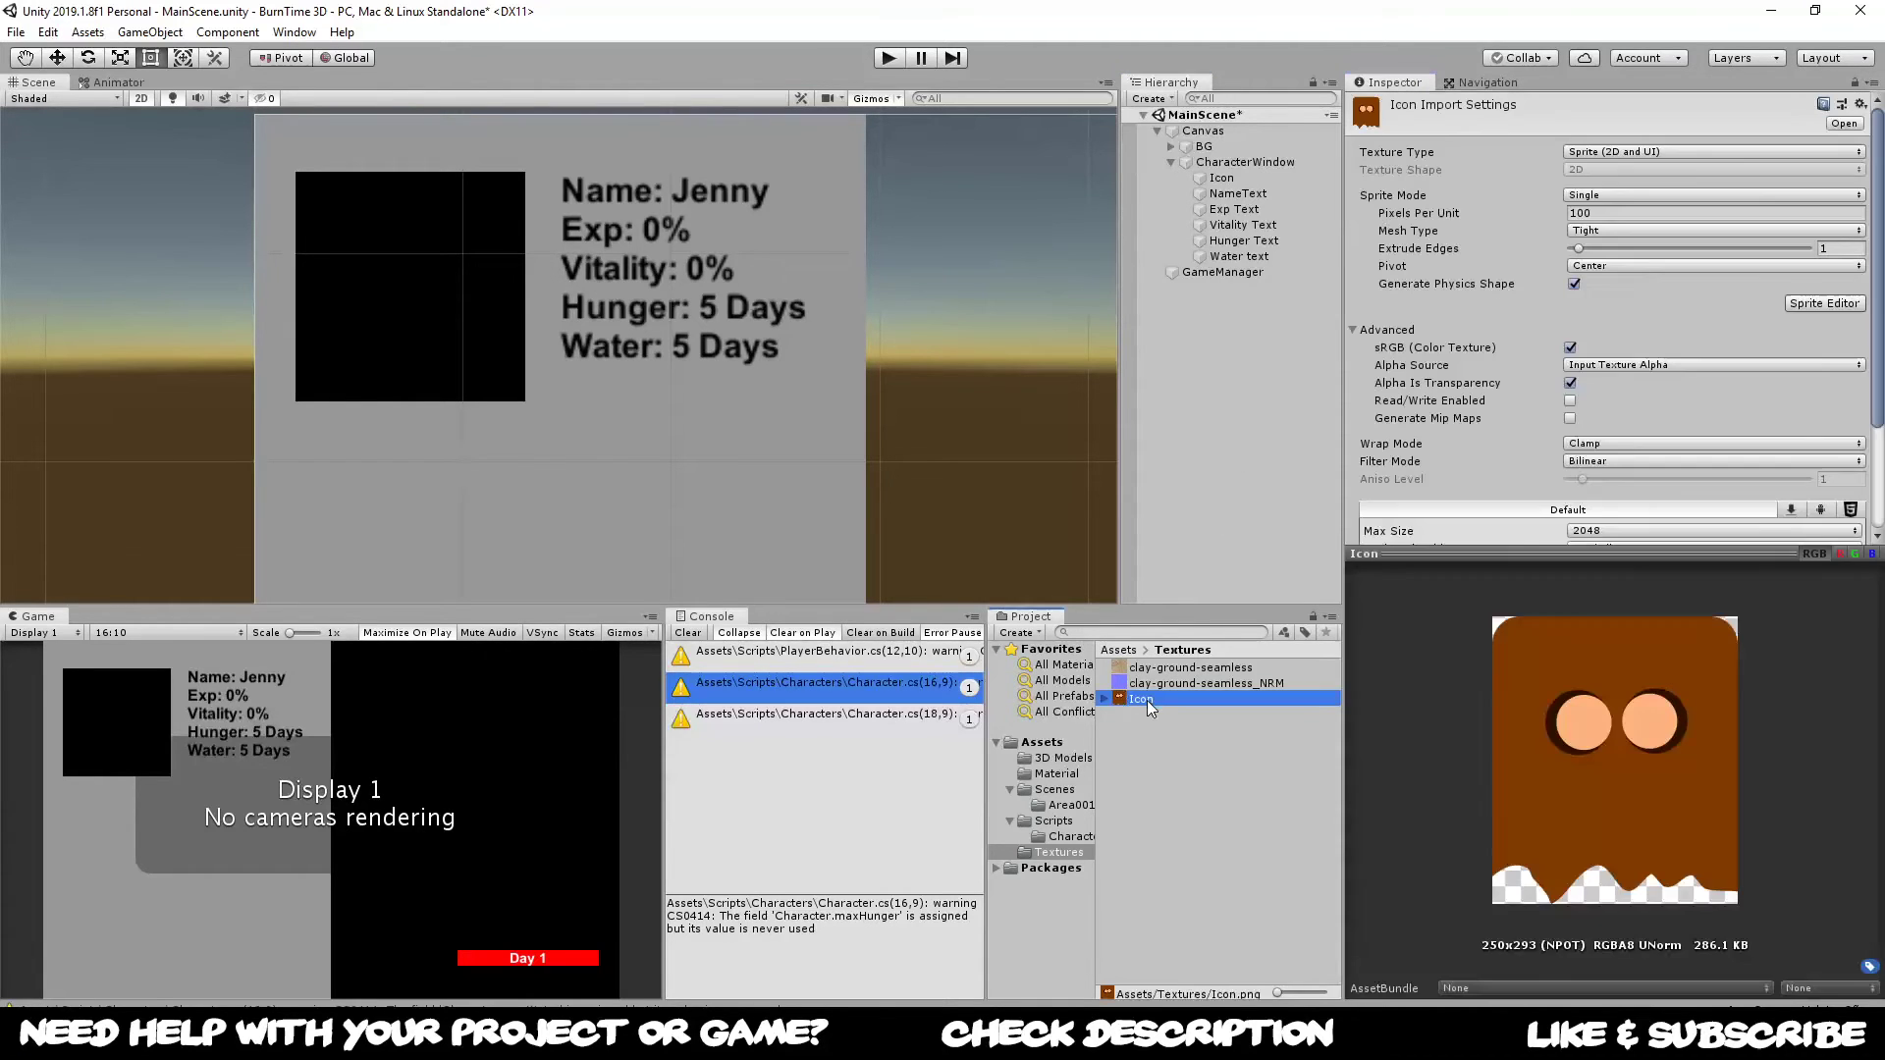
pyautogui.click(1105, 698)
pyautogui.click(1153, 715)
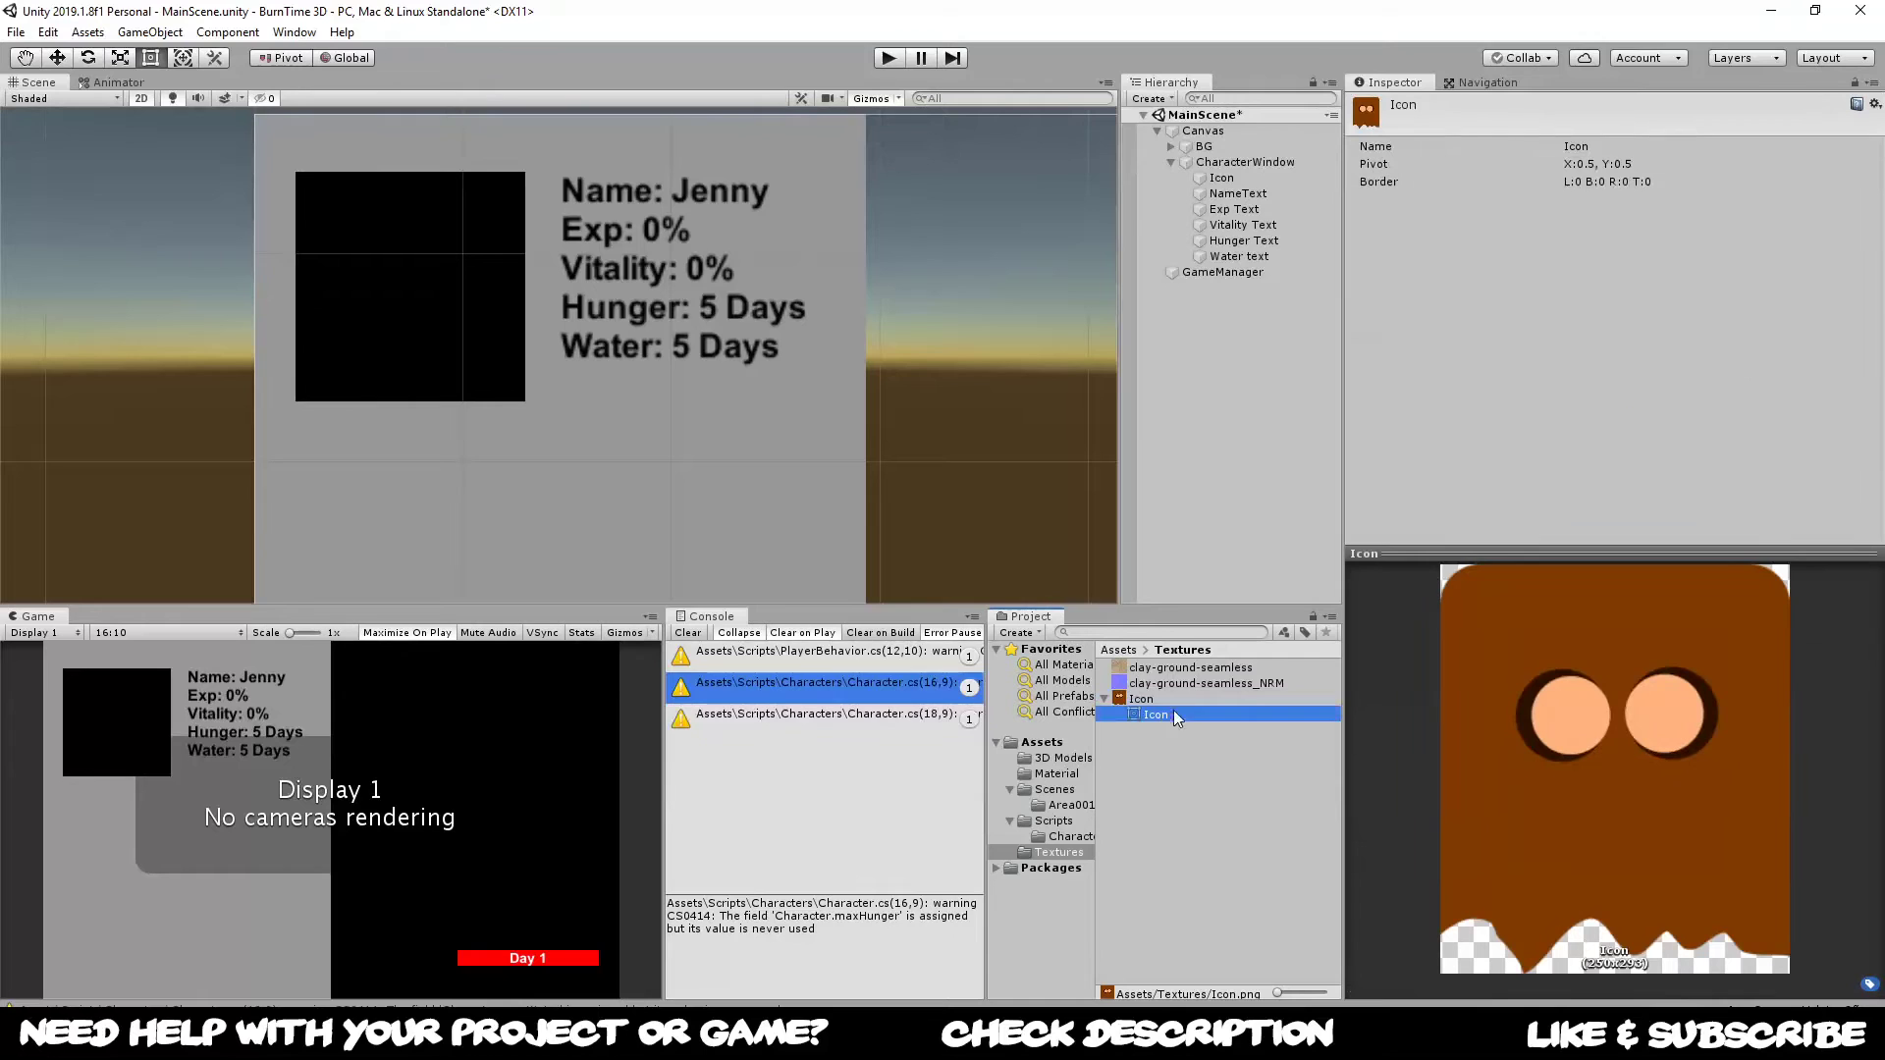
pyautogui.click(1070, 838)
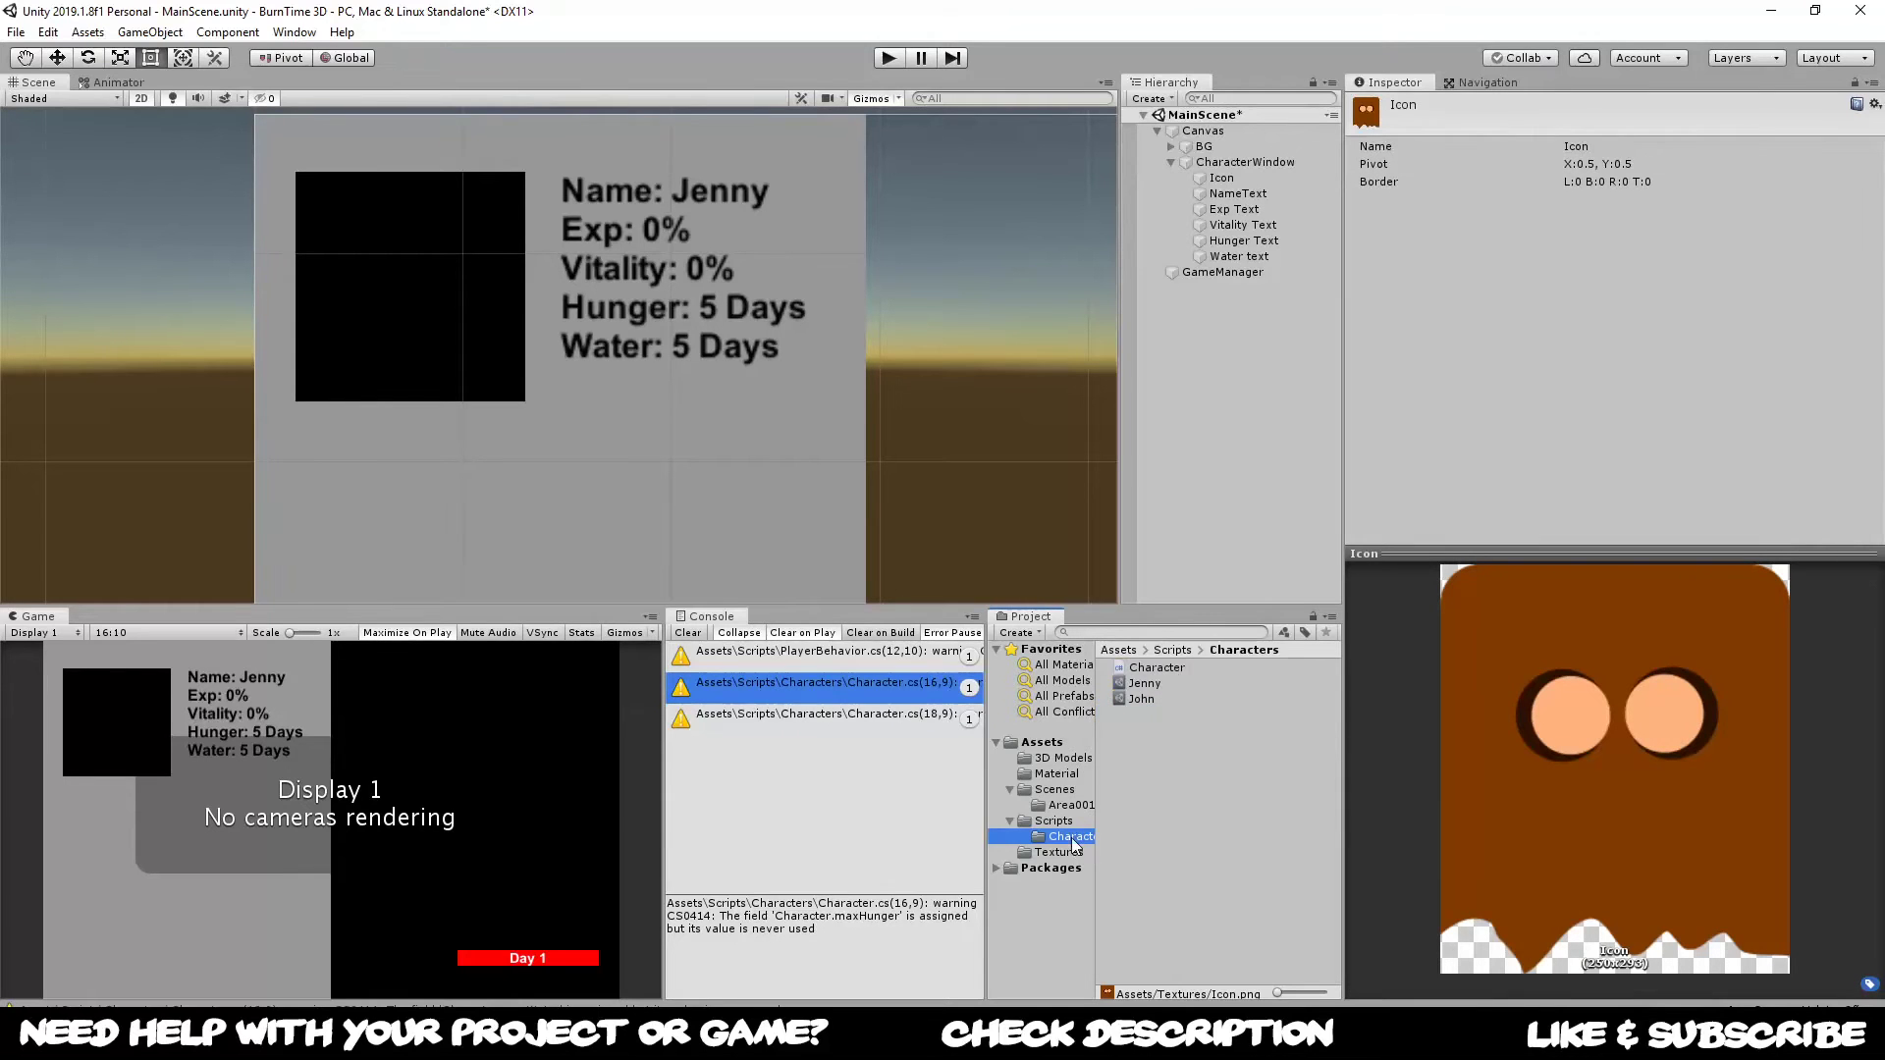
pyautogui.click(1164, 681)
pyautogui.click(1156, 698)
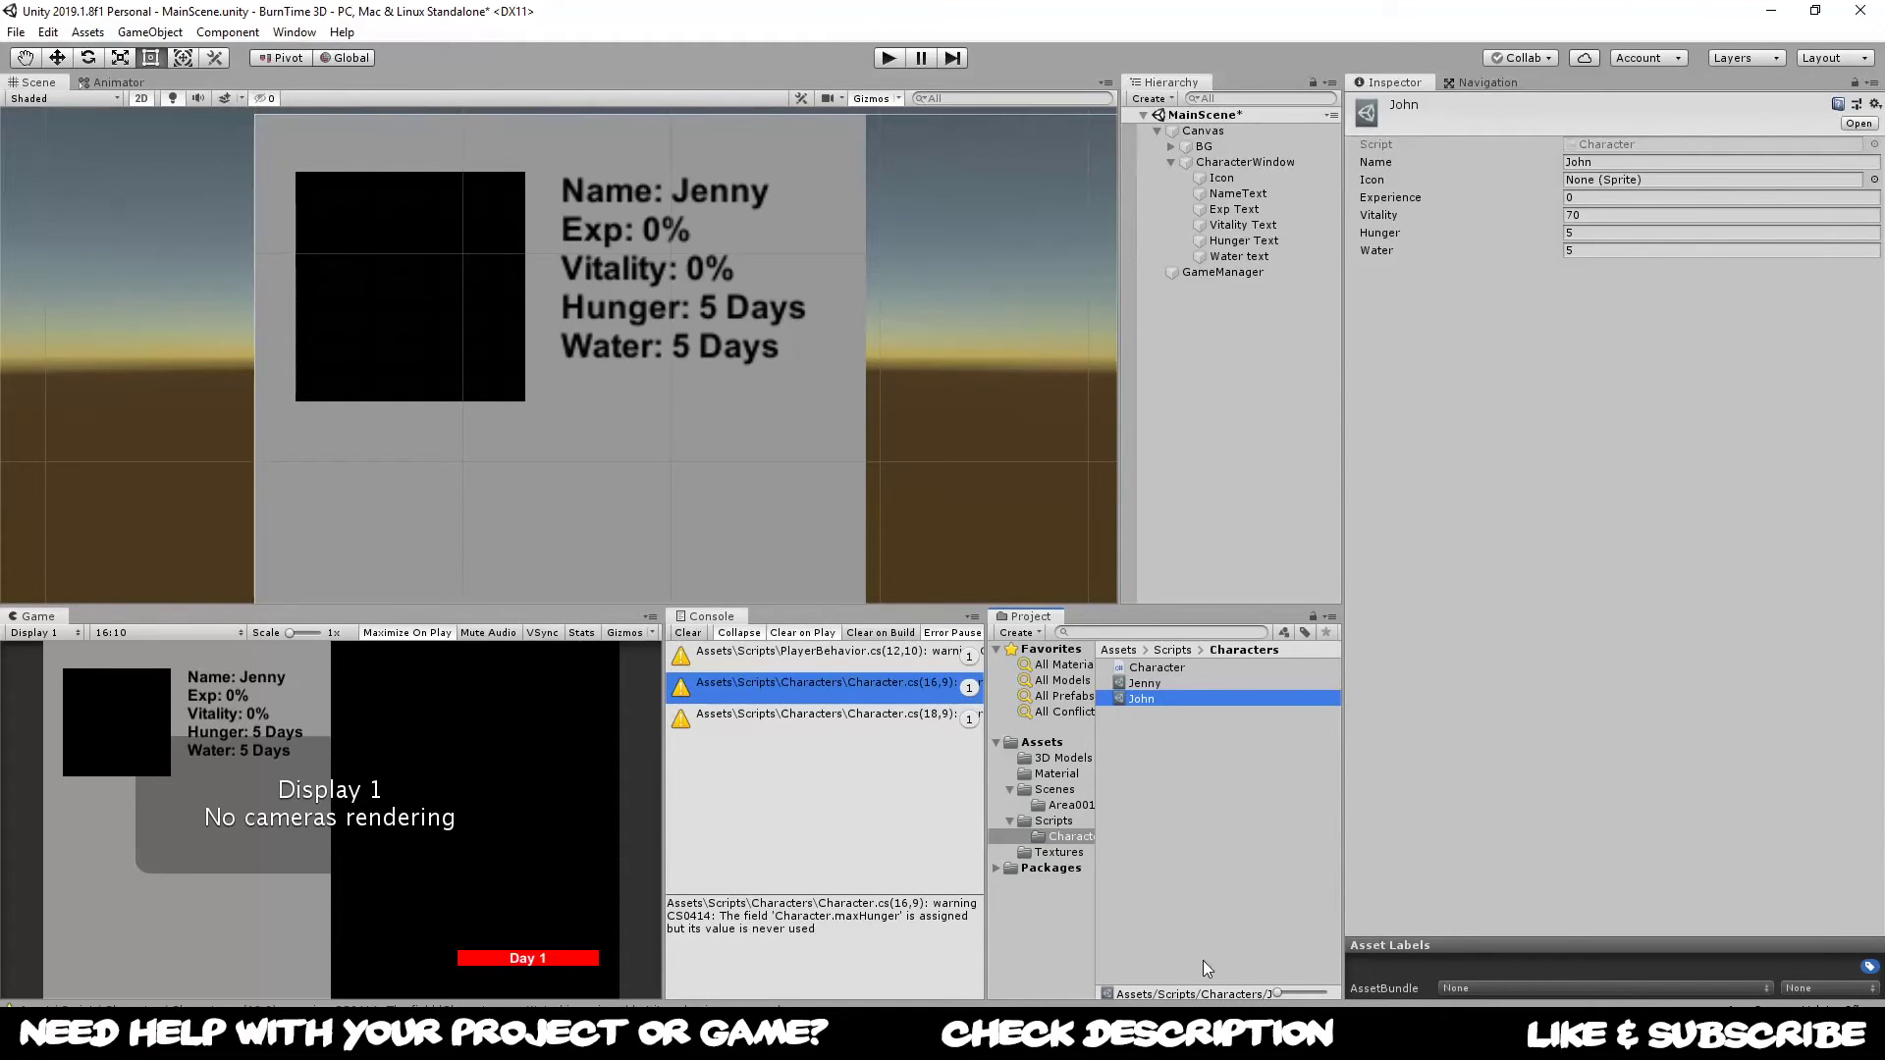
pyautogui.click(1059, 852)
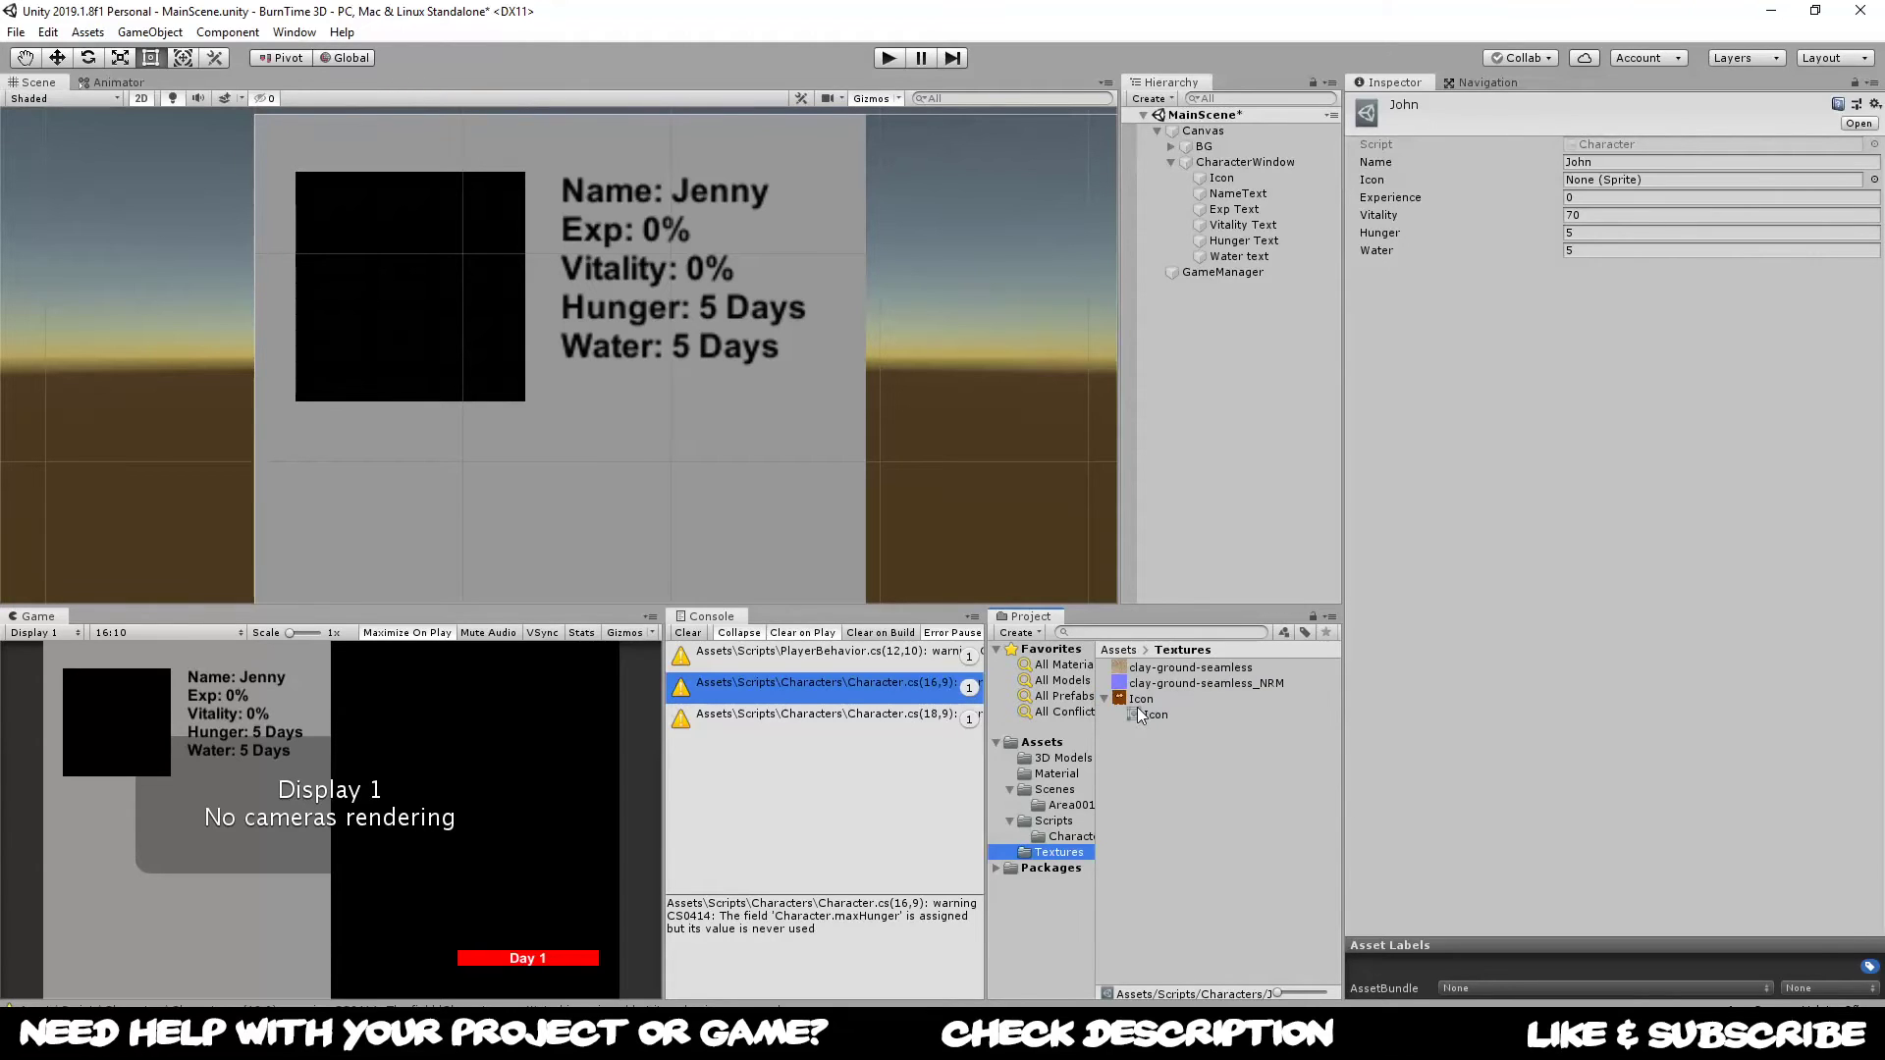
pyautogui.moveTo(1141, 705); pyautogui.dragTo(1612, 183)
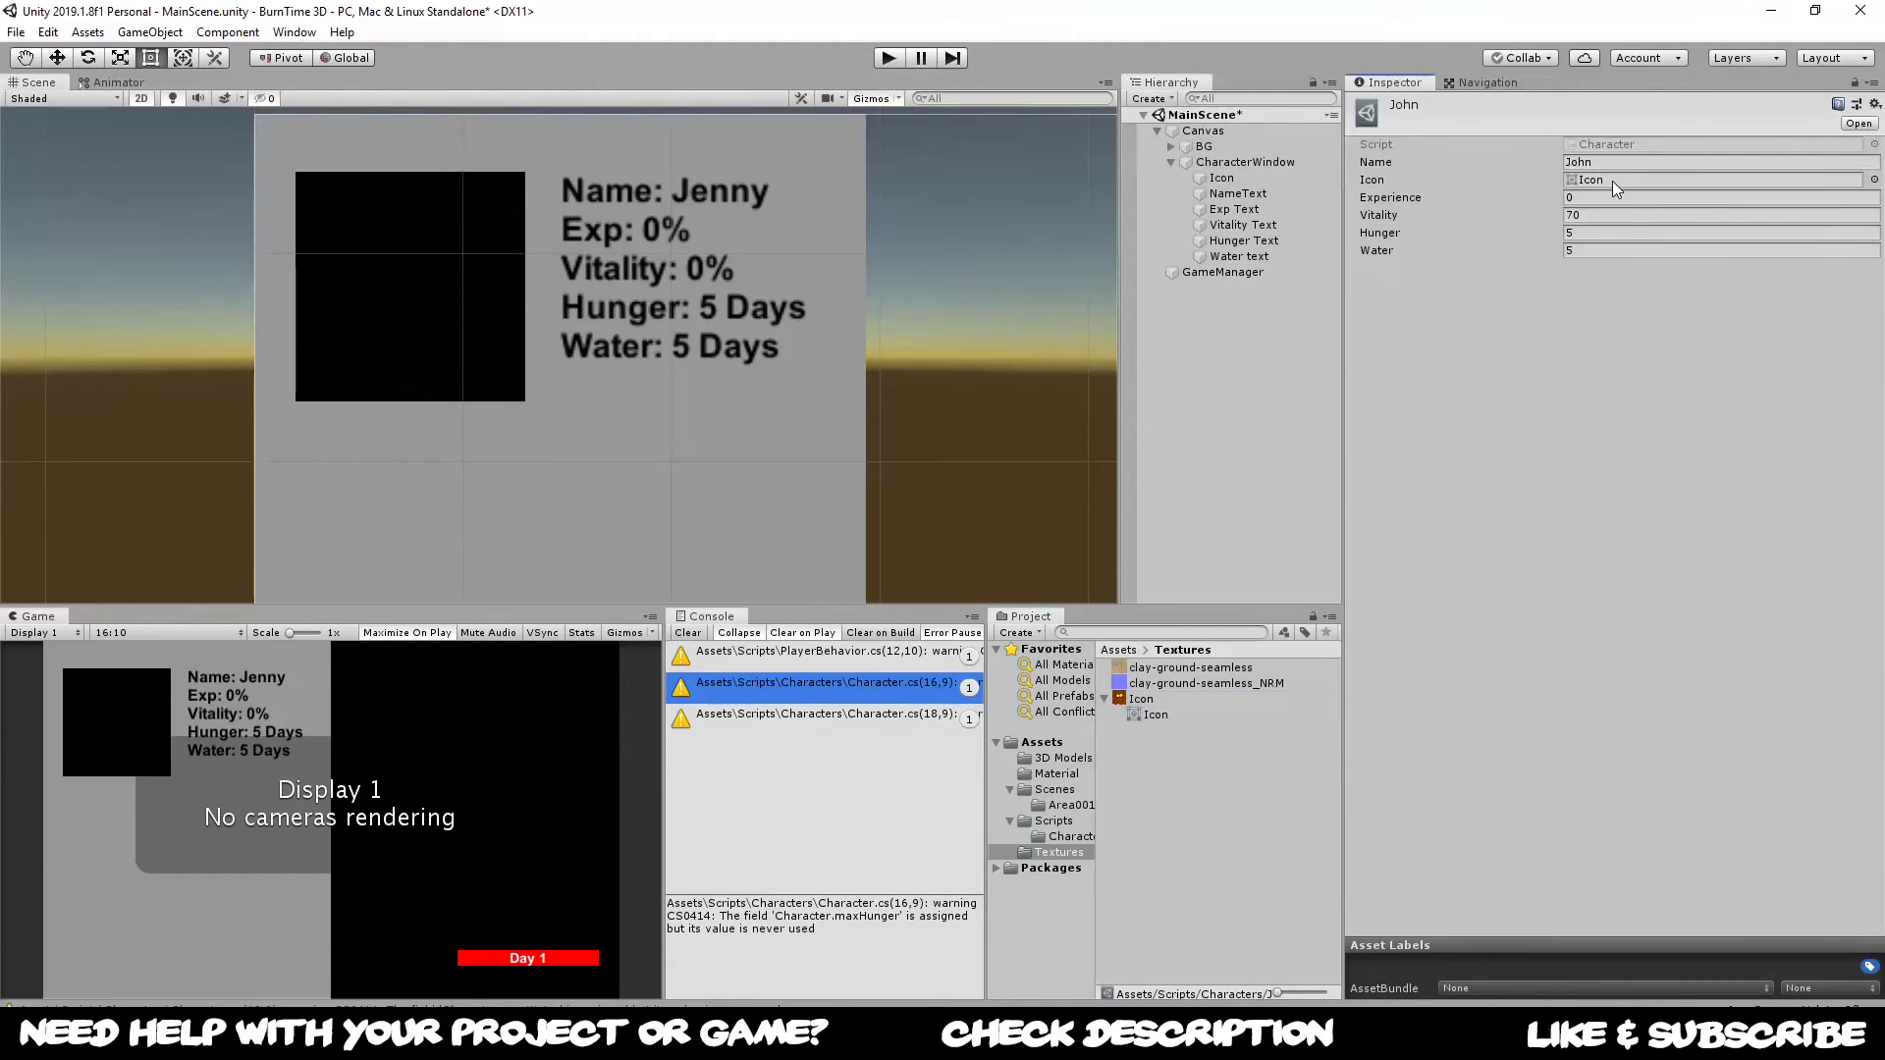
pyautogui.click(1602, 177)
pyautogui.click(1242, 339)
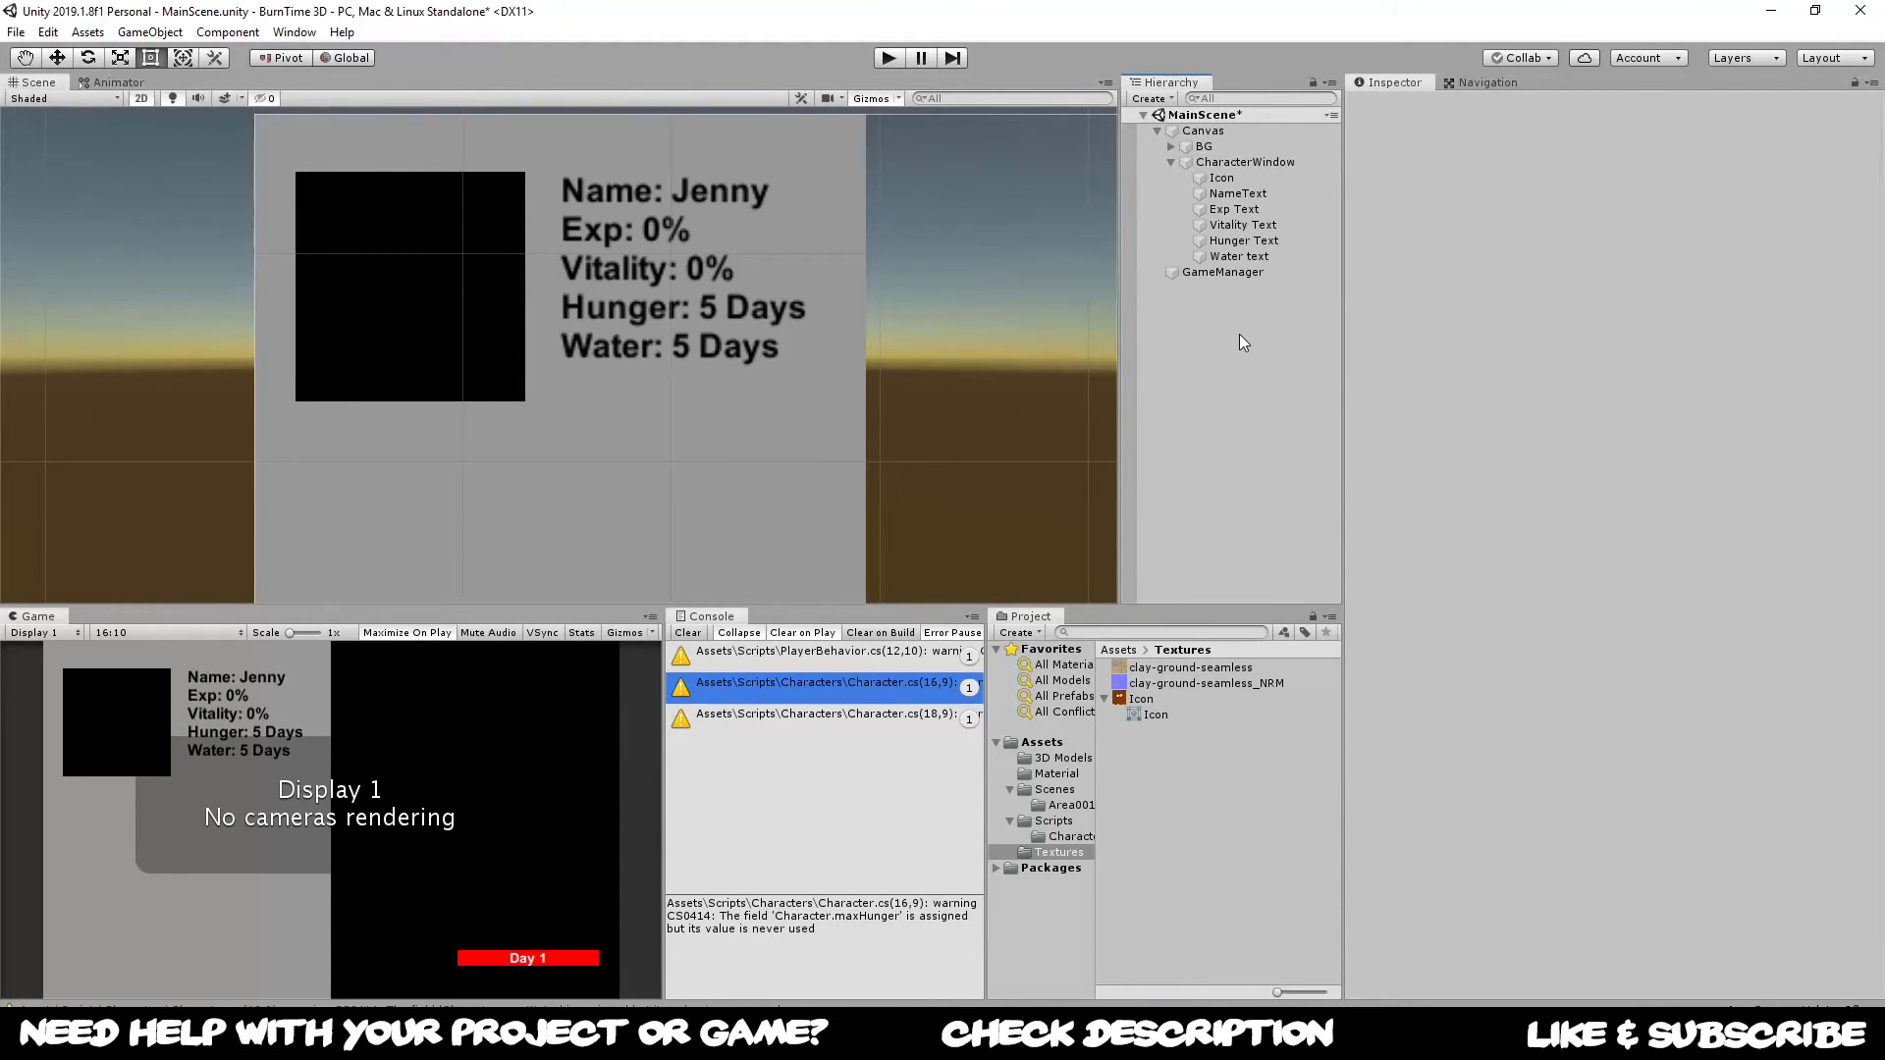